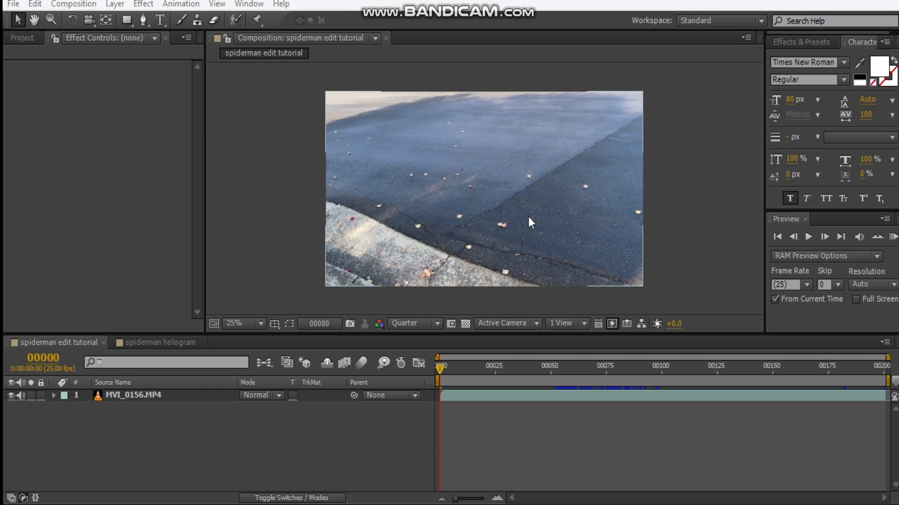
# Fit the composition preview to its viewer and scrub through the footage, returning to frame 0.
pyautogui.moveTo(493, 219)
pyautogui.mouseDown()
pyautogui.moveTo(463, 213)
pyautogui.moveTo(469, 203)
pyautogui.moveTo(482, 207)
pyautogui.mouseUp()
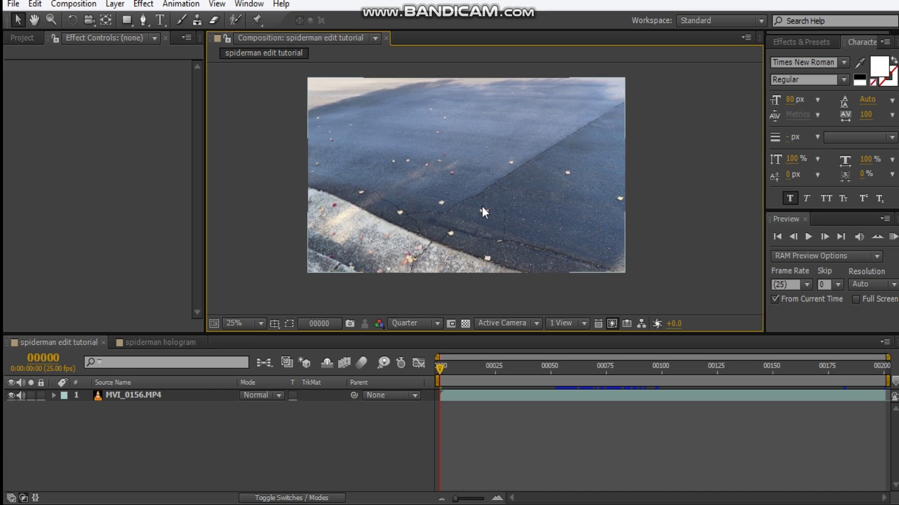
pyautogui.click(261, 323)
pyautogui.click(256, 62)
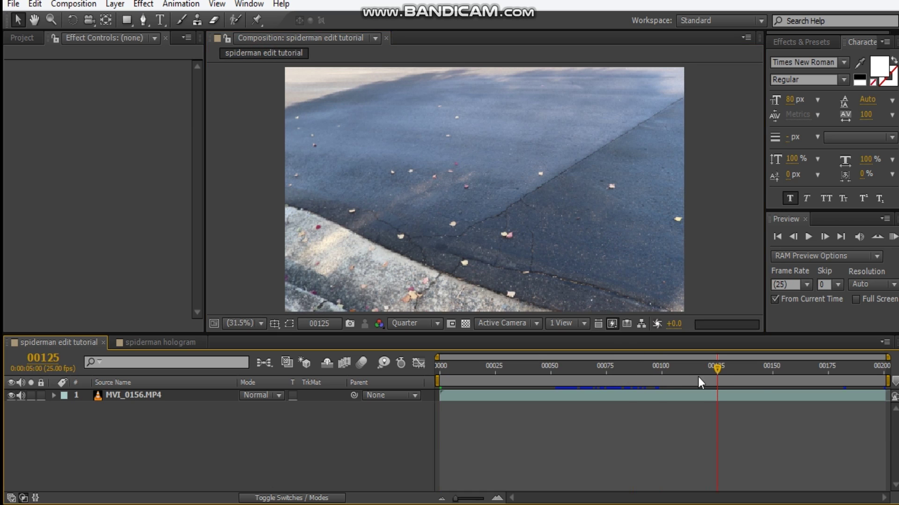
pyautogui.moveTo(644, 373); pyautogui.dragTo(333, 383)
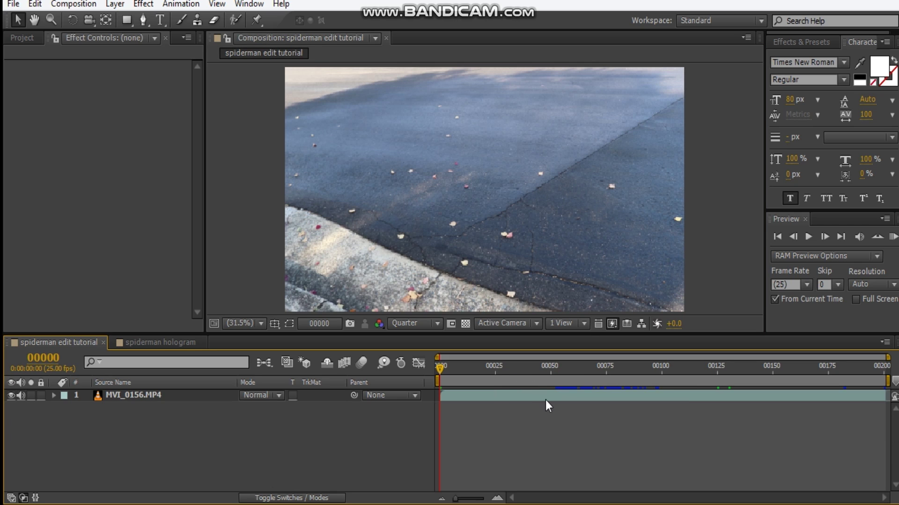
# Review the project settings for the Frames time display style and accept them.
pyautogui.click(13, 4)
pyautogui.click(249, 26)
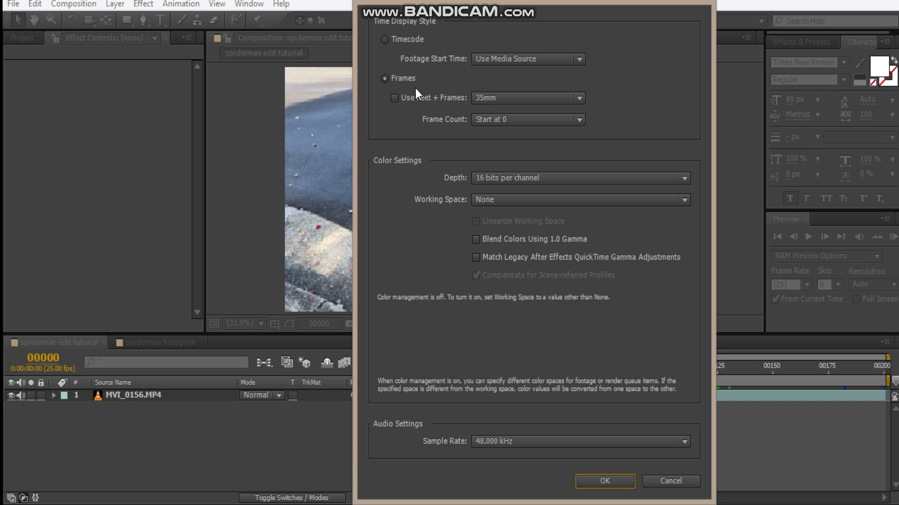
pyautogui.click(593, 484)
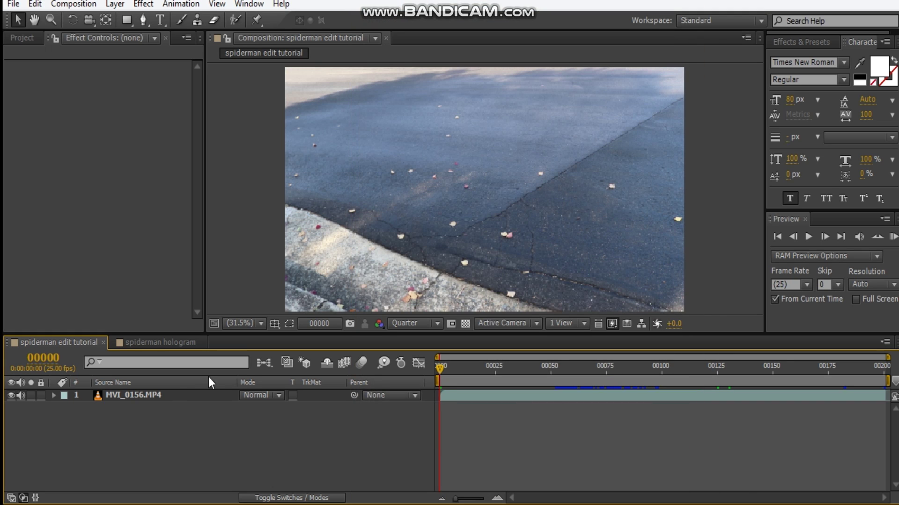
# Apply Brightness & Contrast to the MVI_0156.MP4 layer with brightness -31 and contrast 5.
pyautogui.click(172, 395)
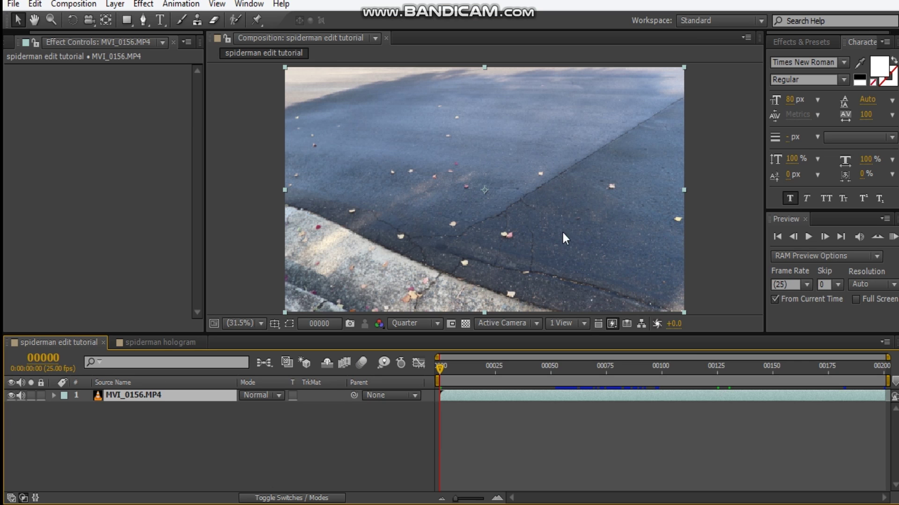
pyautogui.rightClick(50, 187)
pyautogui.moveTo(101, 178)
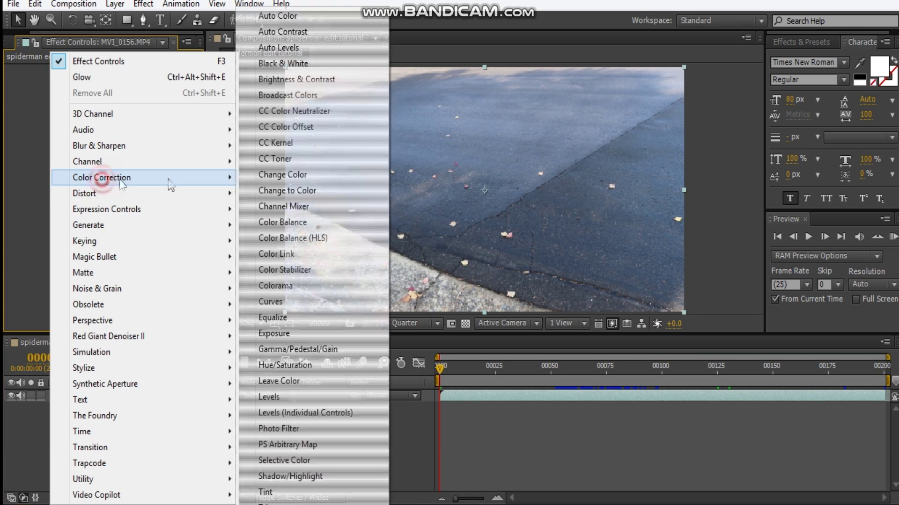
pyautogui.click(299, 86)
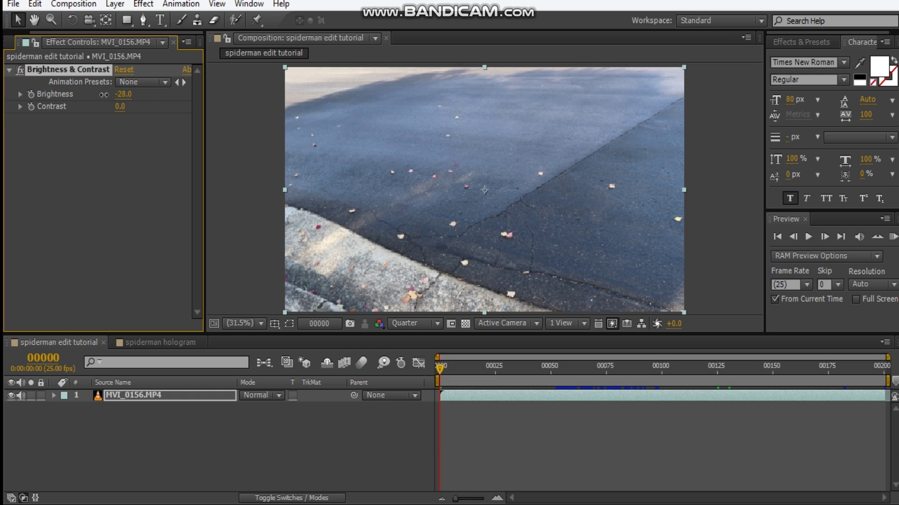
pyautogui.click(121, 107)
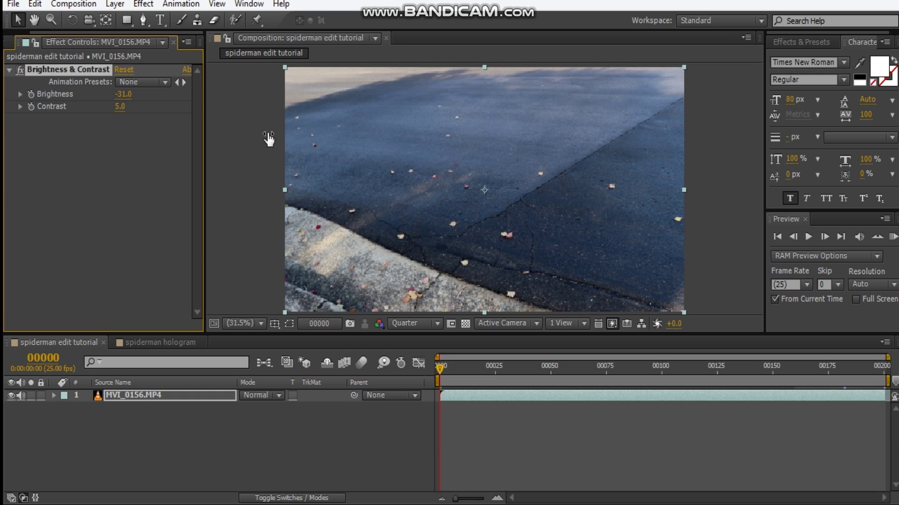
# Add a Curves effect to the footage and darken the RGB curve by lowering its white point and midtones.
pyautogui.click(41, 220)
pyautogui.rightClick(40, 218)
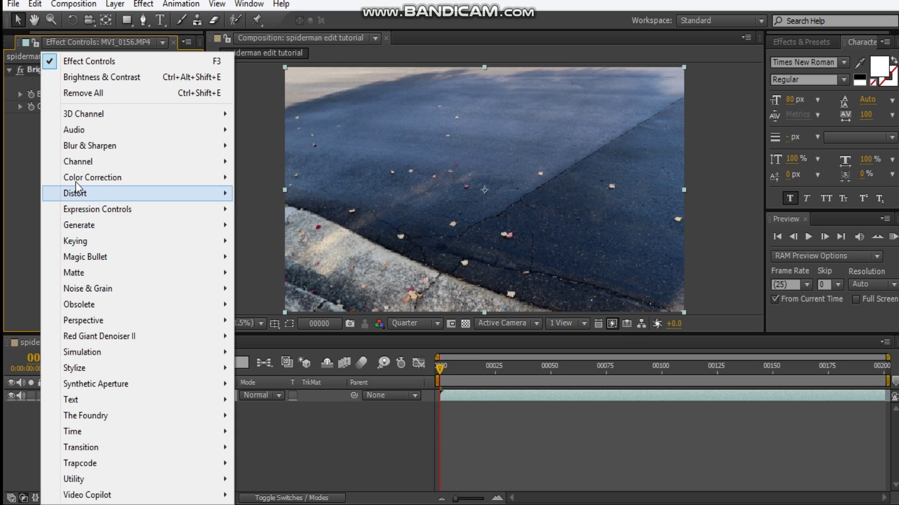
pyautogui.moveTo(97, 178)
pyautogui.click(266, 301)
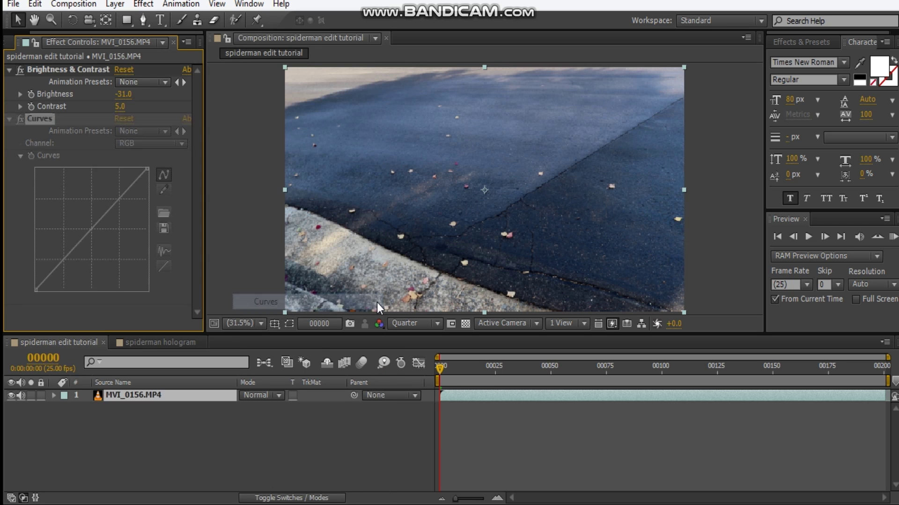
pyautogui.moveTo(147, 168); pyautogui.dragTo(146, 198)
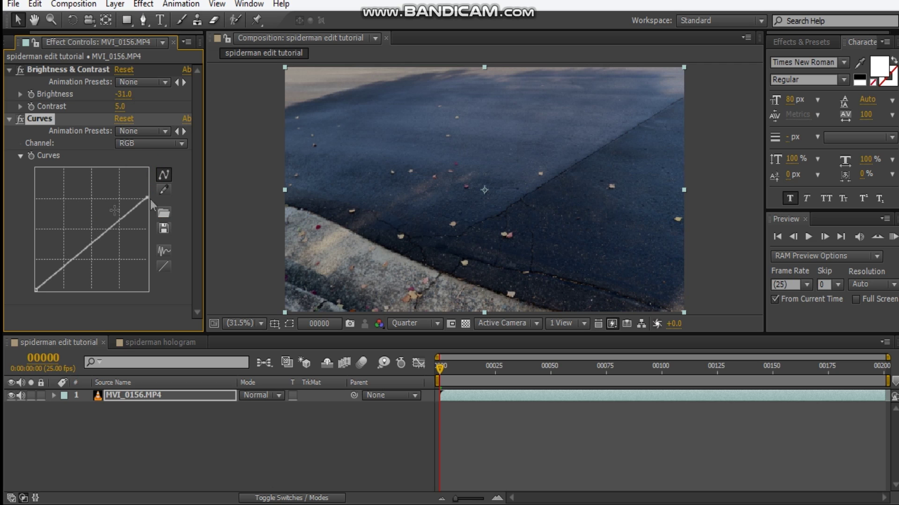
pyautogui.moveTo(92, 249); pyautogui.dragTo(94, 256)
# Lower the midtones of the Red curve and slightly raise the midtones of the Blue curve.
pyautogui.click(157, 144)
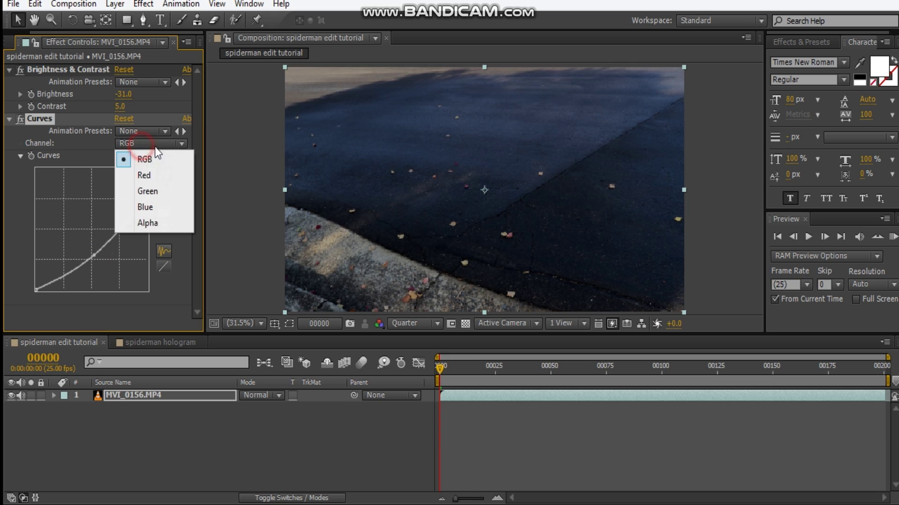
pyautogui.click(179, 173)
pyautogui.moveTo(90, 229); pyautogui.dragTo(99, 240)
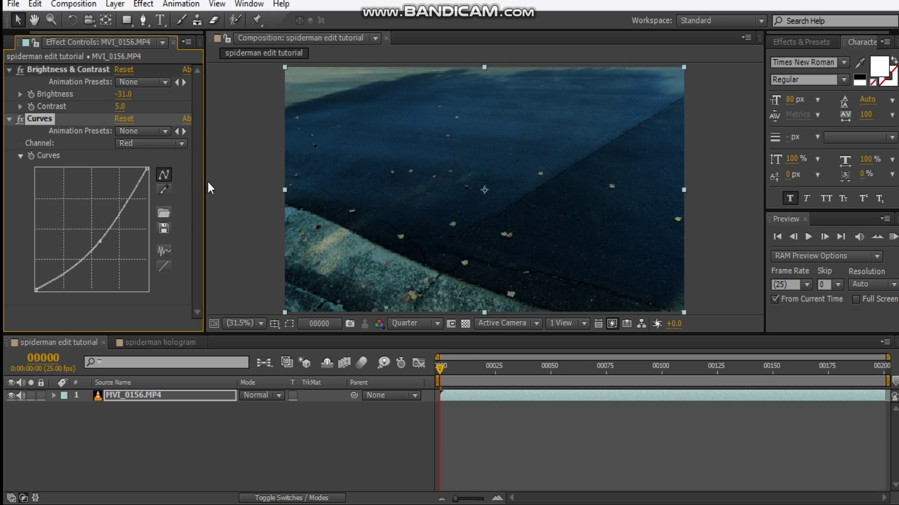
pyautogui.click(154, 144)
pyautogui.click(156, 207)
pyautogui.click(88, 231)
pyautogui.moveTo(86, 228); pyautogui.dragTo(88, 228)
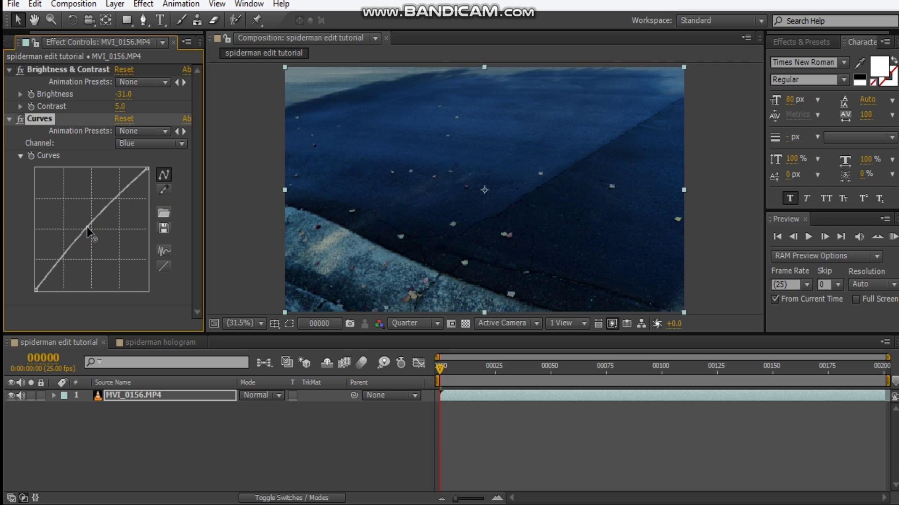
# Lower the RGB curve's white point slightly further and collapse the Curves and Brightness & Contrast settings.
pyautogui.click(149, 148)
pyautogui.click(150, 158)
pyautogui.moveTo(147, 198); pyautogui.dragTo(147, 204)
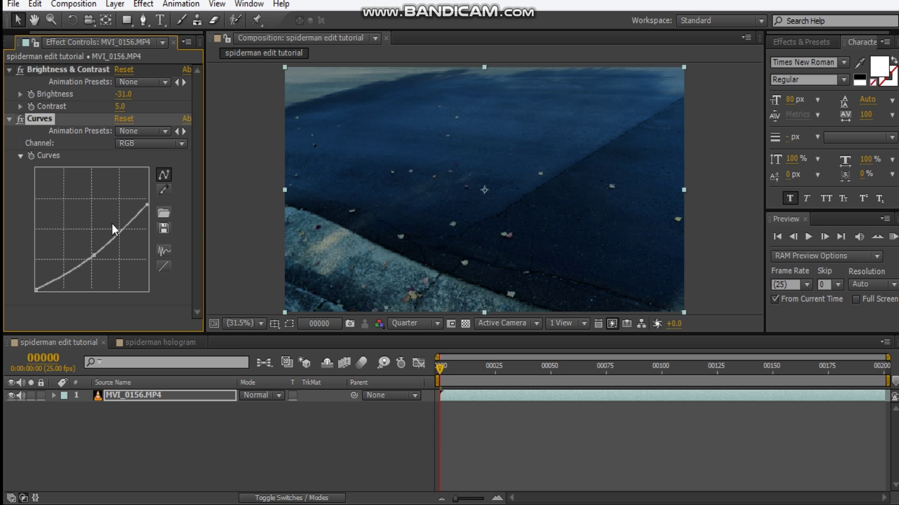
pyautogui.click(9, 118)
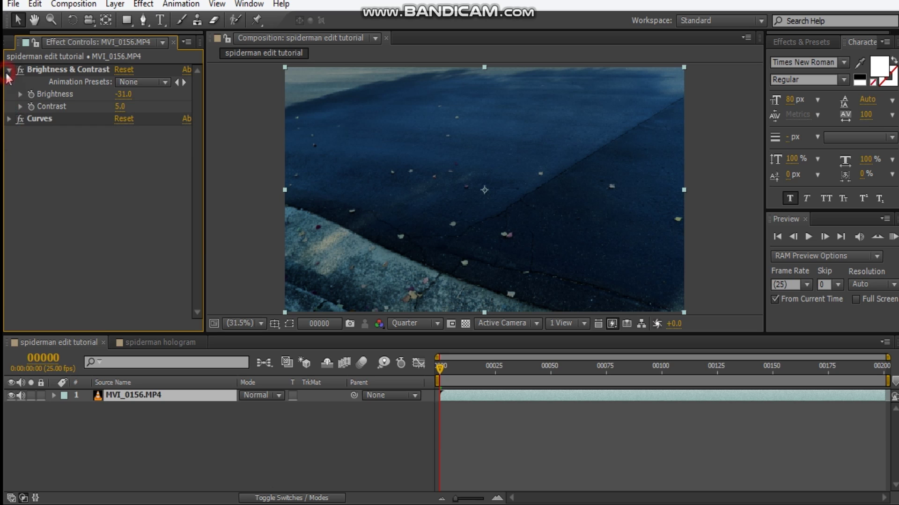
pyautogui.click(9, 69)
# Go to frame 74, where the open hand is in view, and send the MVI_0156.MP4 layer to mocha AE for tracking.
pyautogui.click(589, 382)
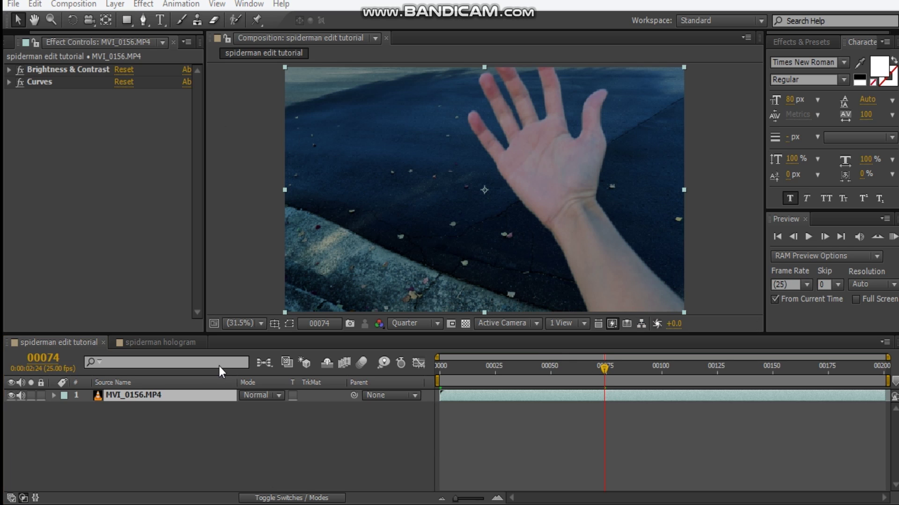
pyautogui.click(137, 396)
pyautogui.click(173, 4)
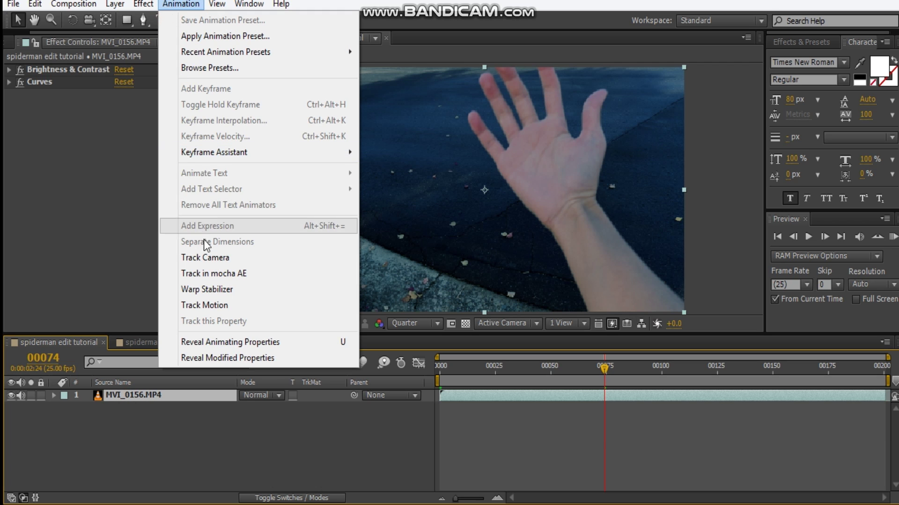
pyautogui.click(208, 276)
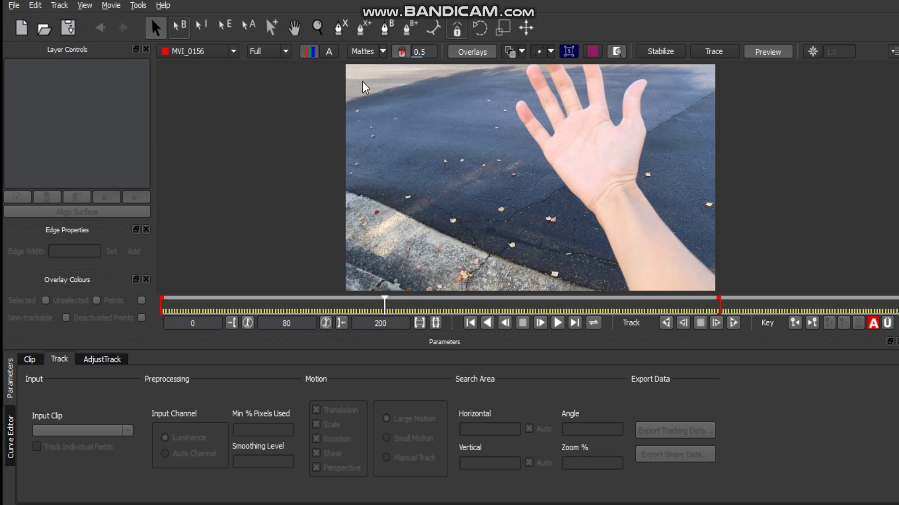
# Draw a closed X-spline around the palm of the hand at frame 79 in mocha, excluding the fingers and wrist.
pyautogui.click(339, 30)
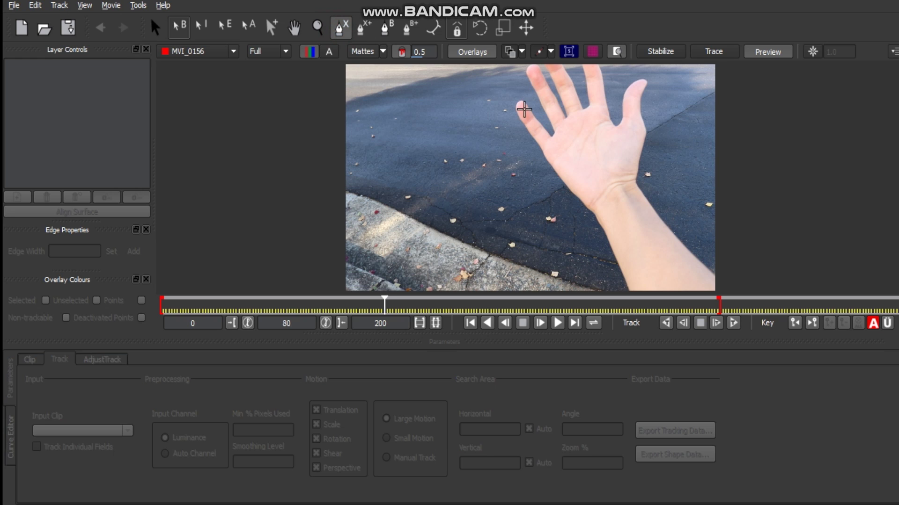
pyautogui.press('Left')
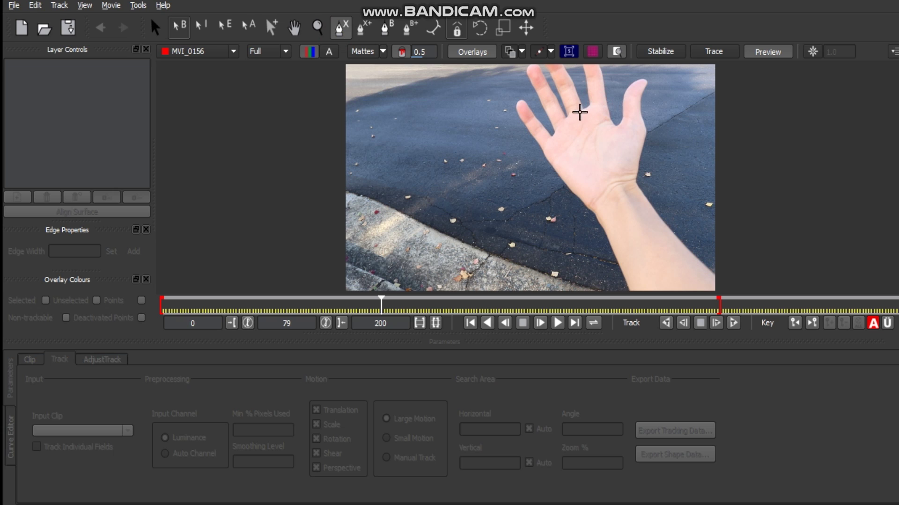
pyautogui.click(596, 107)
pyautogui.click(573, 116)
pyautogui.click(557, 139)
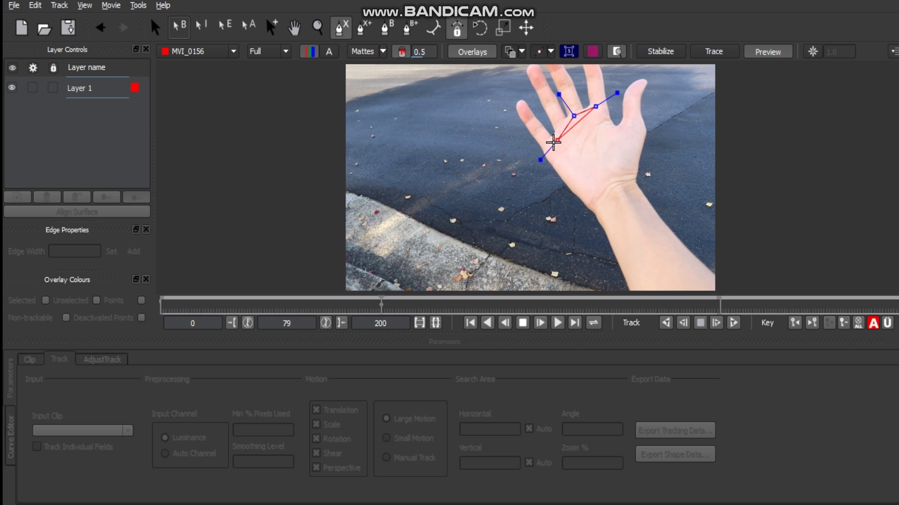
pyautogui.click(553, 155)
pyautogui.click(579, 176)
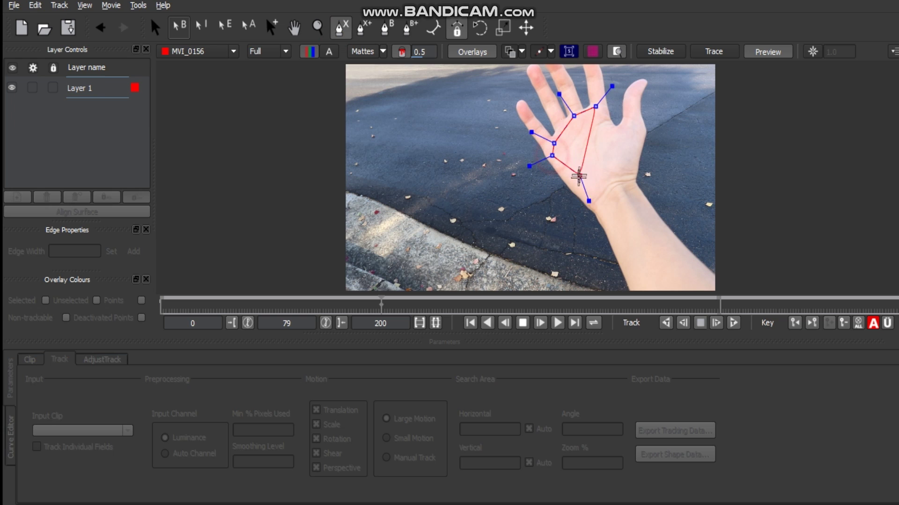
pyautogui.click(579, 188)
pyautogui.click(591, 198)
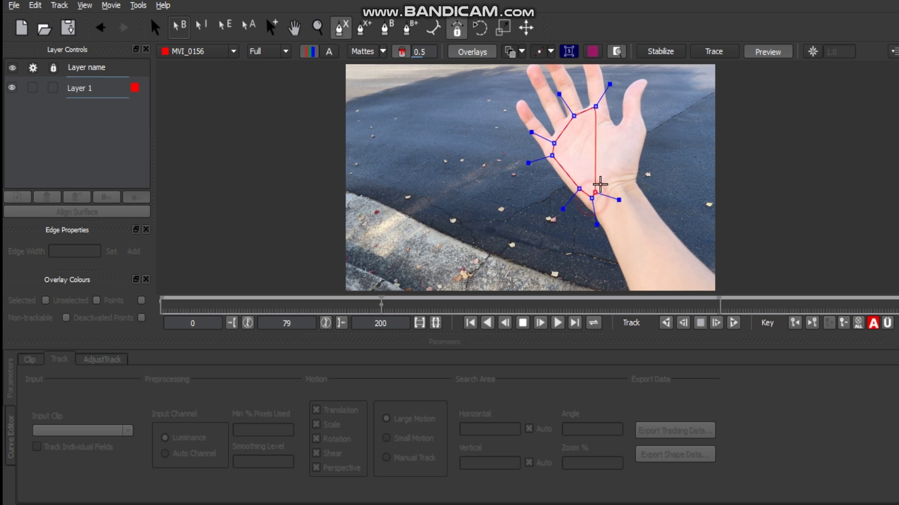
pyautogui.click(605, 180)
pyautogui.click(627, 171)
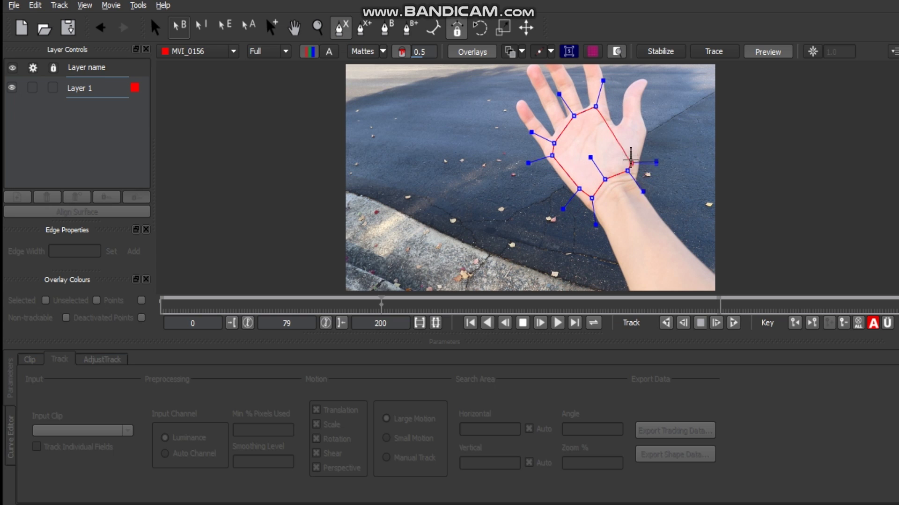
pyautogui.click(635, 147)
pyautogui.click(635, 131)
pyautogui.click(621, 132)
pyautogui.click(604, 133)
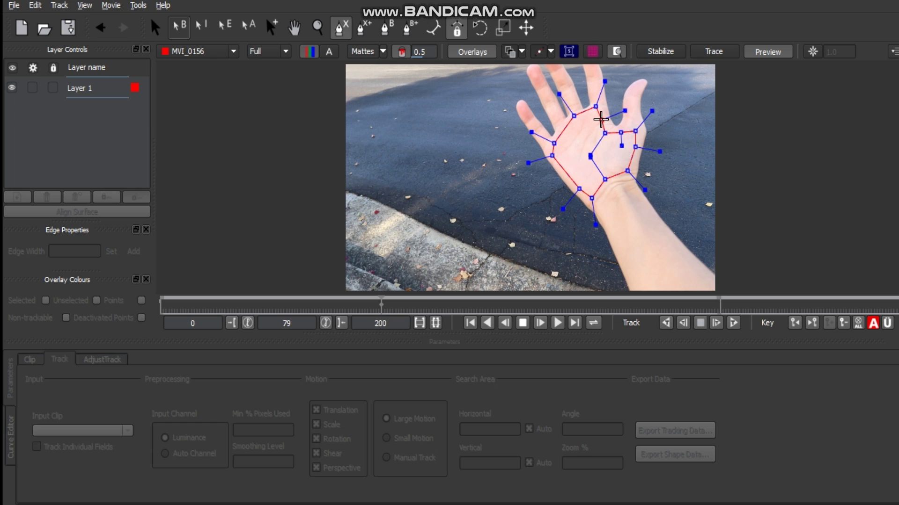
pyautogui.rightClick(601, 120)
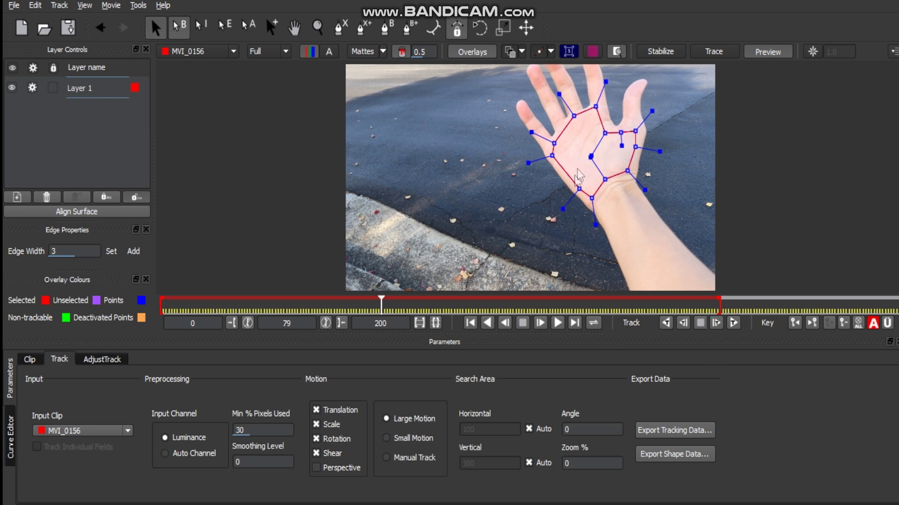
# Rename the palm spline layer as "tracking hand".
pyautogui.click(87, 92)
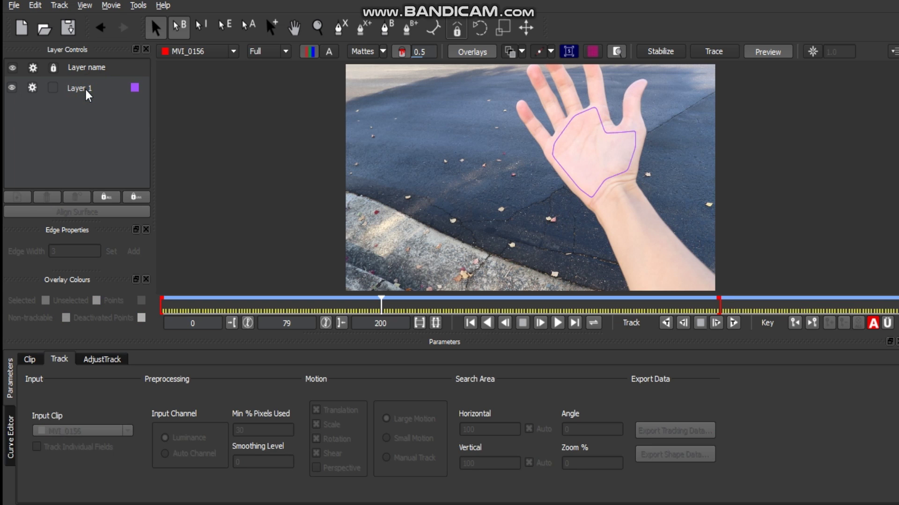
pyautogui.doubleClick(87, 90)
pyautogui.moveTo(98, 88); pyautogui.dragTo(3, 92)
pyautogui.write('tracking hand')
pyautogui.click(57, 142)
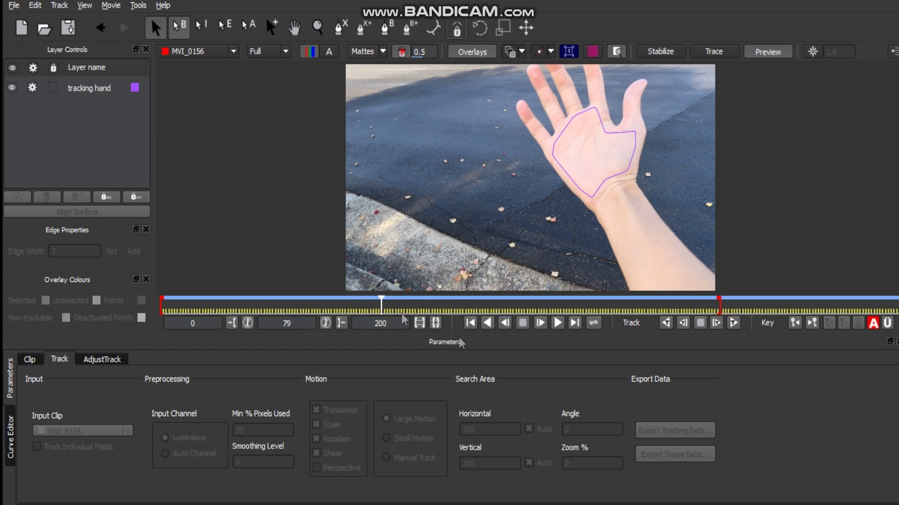
# Track the hand layer forward to frame 151 and copy its tracking data to the clipboard as After Effects Transform Data.
pyautogui.click(733, 323)
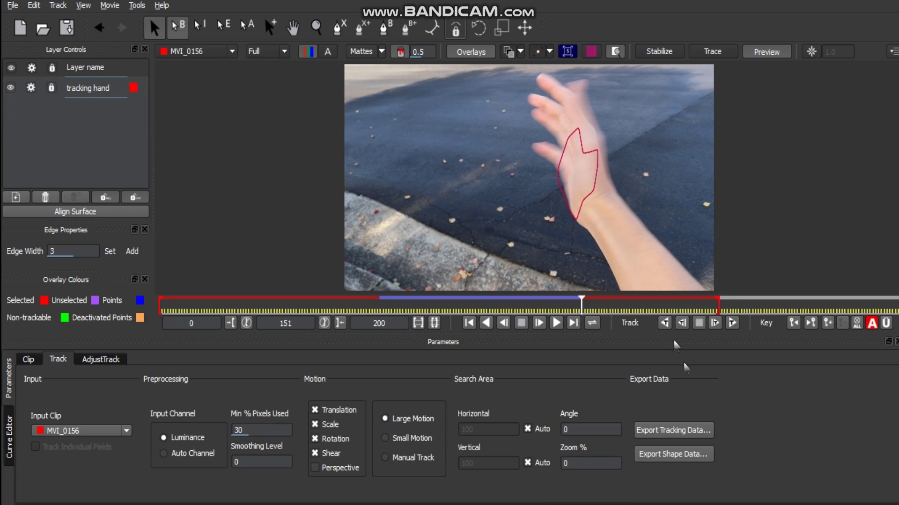
pyautogui.click(665, 432)
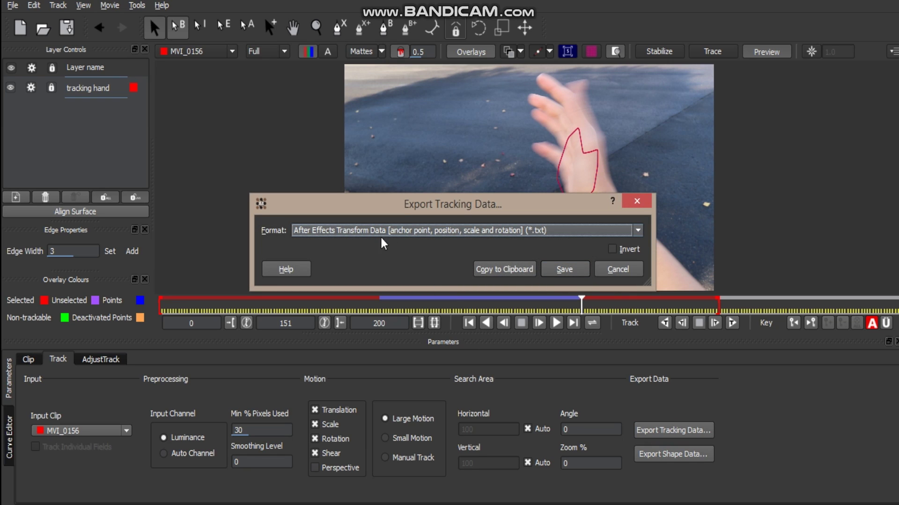
pyautogui.click(510, 273)
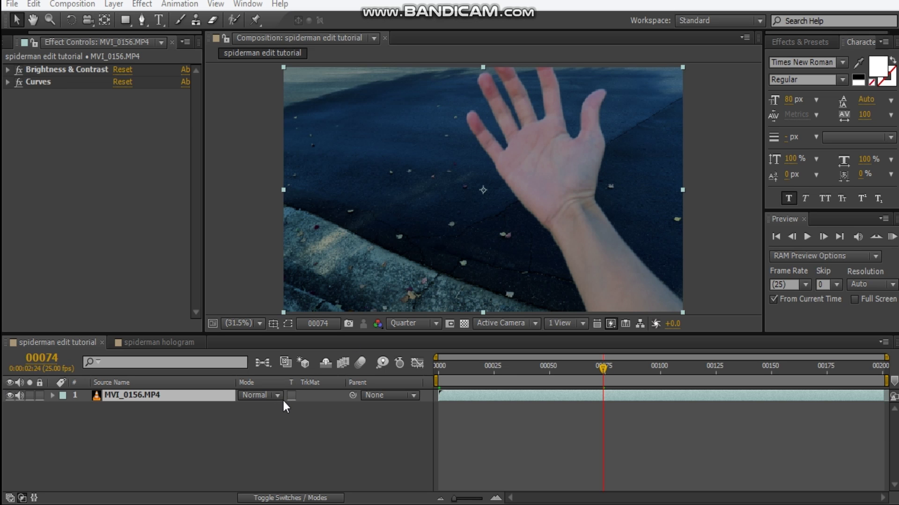
# Add a null object to the spiderman edit tutorial composition above the MVI_0156.MP4 layer.
pyautogui.click(165, 462)
pyautogui.click(113, 5)
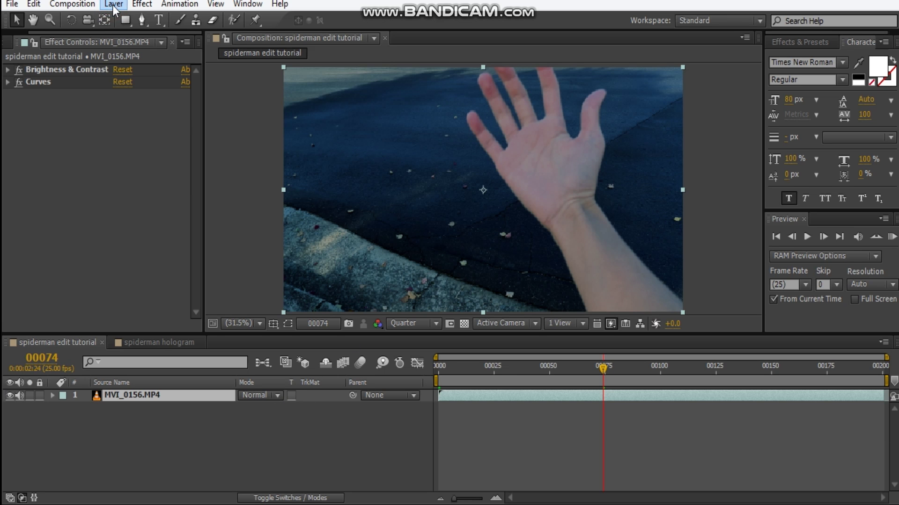
pyautogui.click(113, 5)
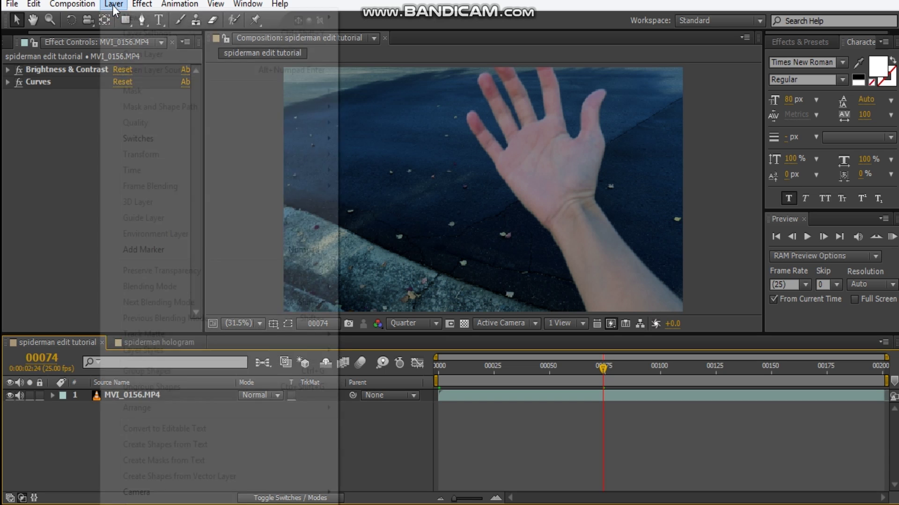
pyautogui.click(117, 17)
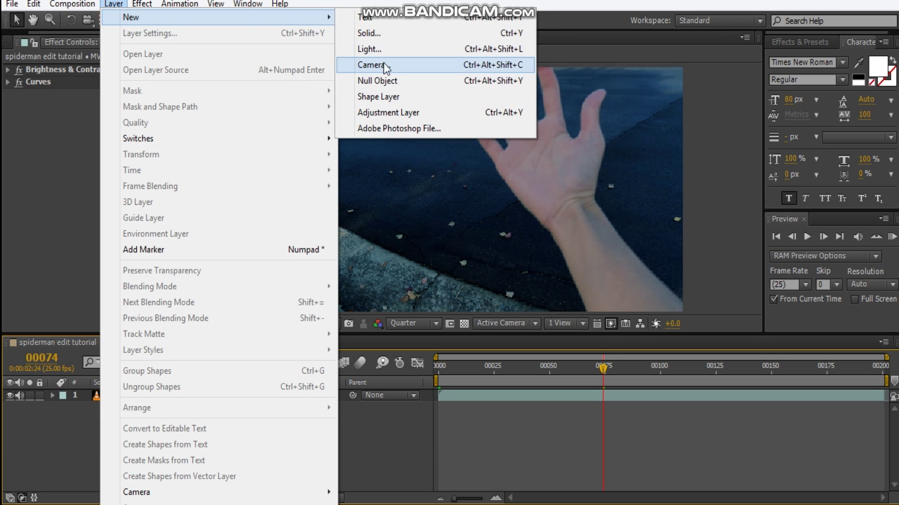
pyautogui.click(387, 81)
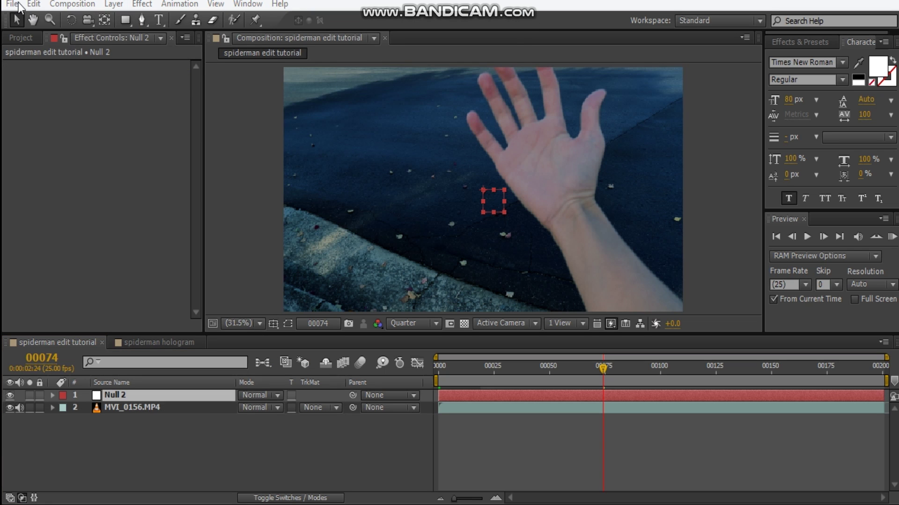
# Paste the mocha tracking data onto the new null object and reveal its keyframed transform properties.
pyautogui.click(129, 396)
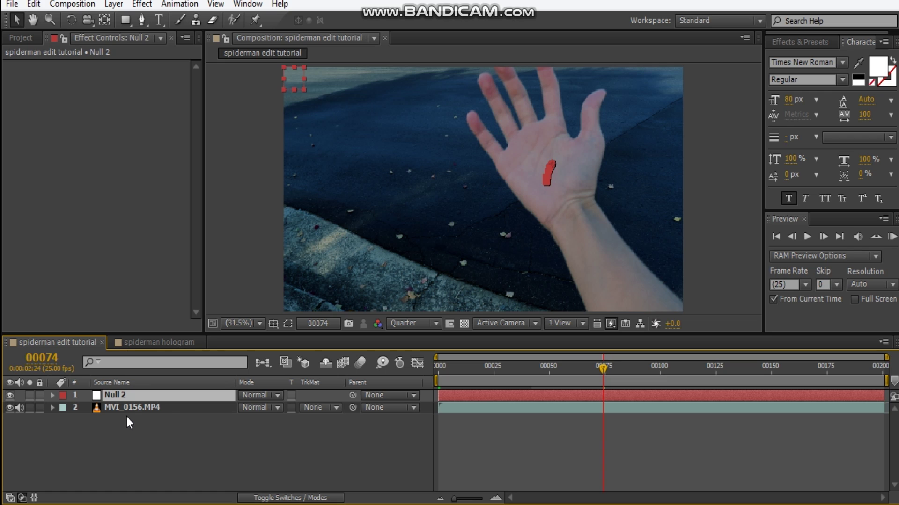
pyautogui.press('Return')
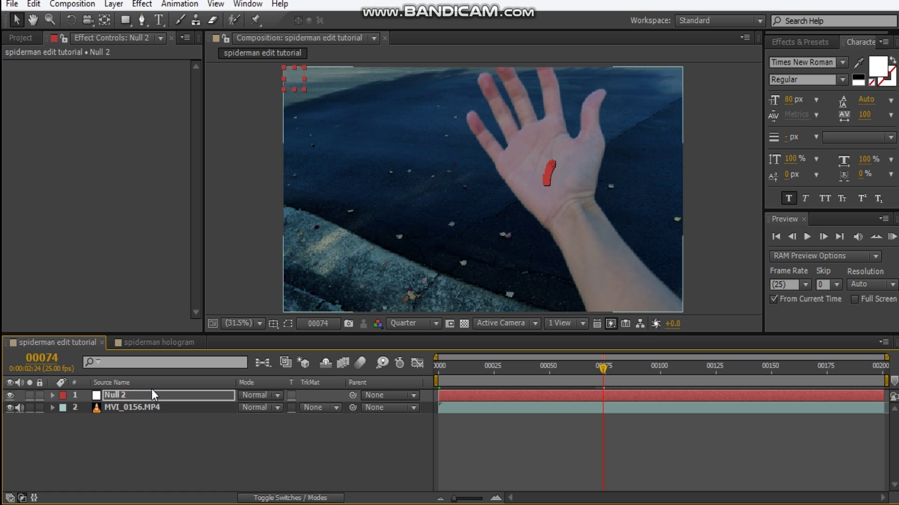
pyautogui.press('u')
pyautogui.click(502, 357)
pyautogui.moveTo(540, 351); pyautogui.dragTo(568, 356)
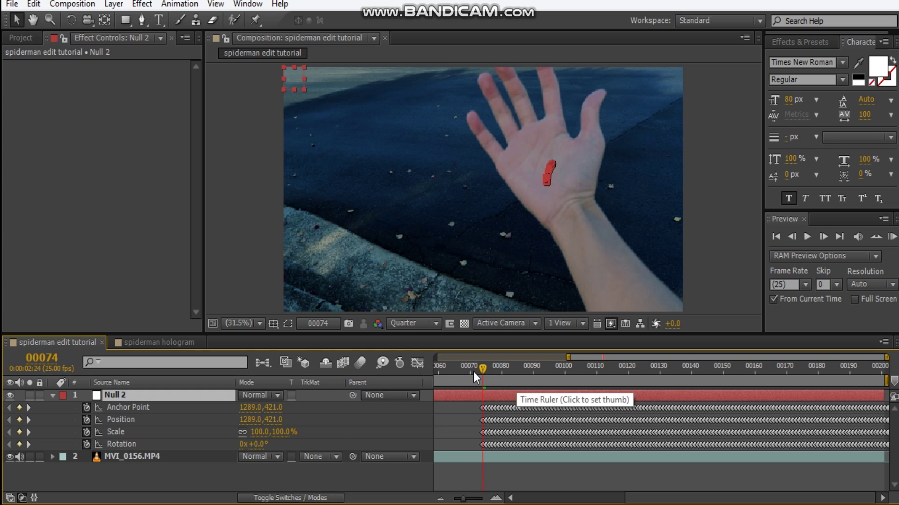
# Shift all of the null's Anchor Point, Position, Scale and Rotation keyframes together so they start at frame 79.
pyautogui.moveTo(482, 374); pyautogui.dragTo(495, 372)
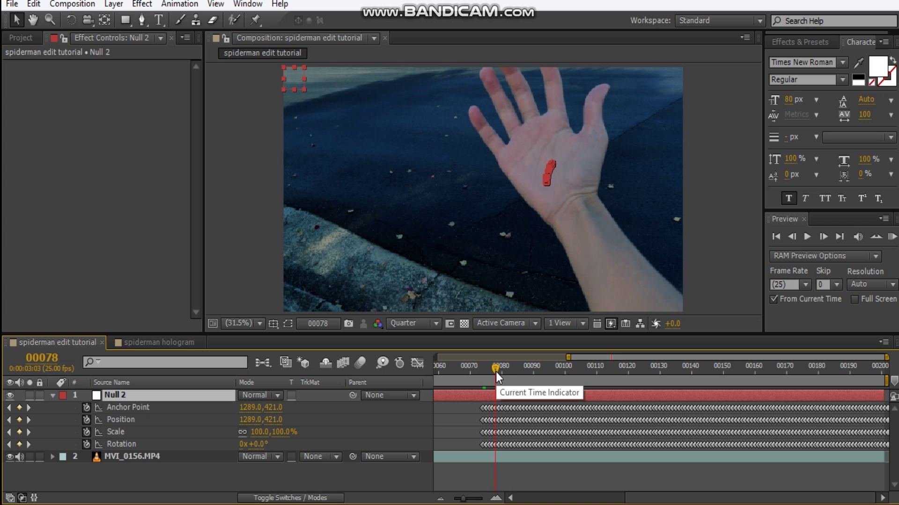
pyautogui.moveTo(496, 372); pyautogui.dragTo(496, 372)
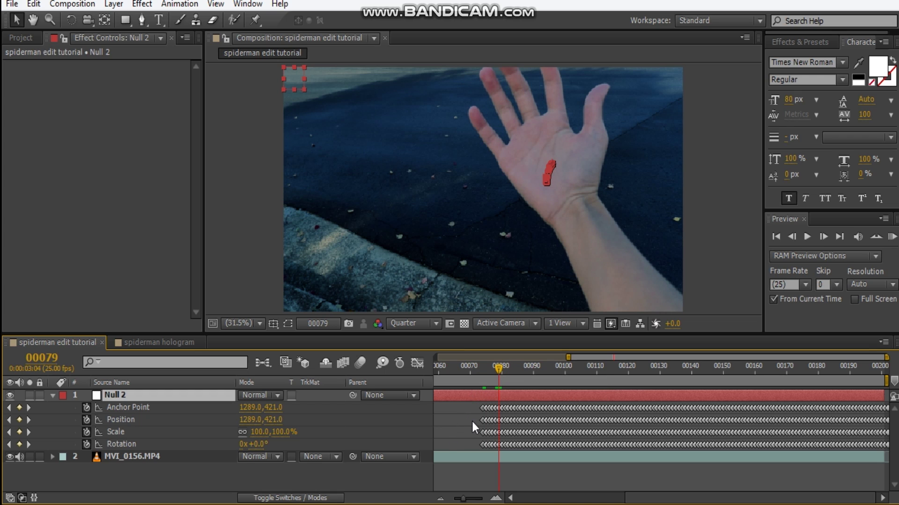
pyautogui.hotkey('ctrl', 'a')
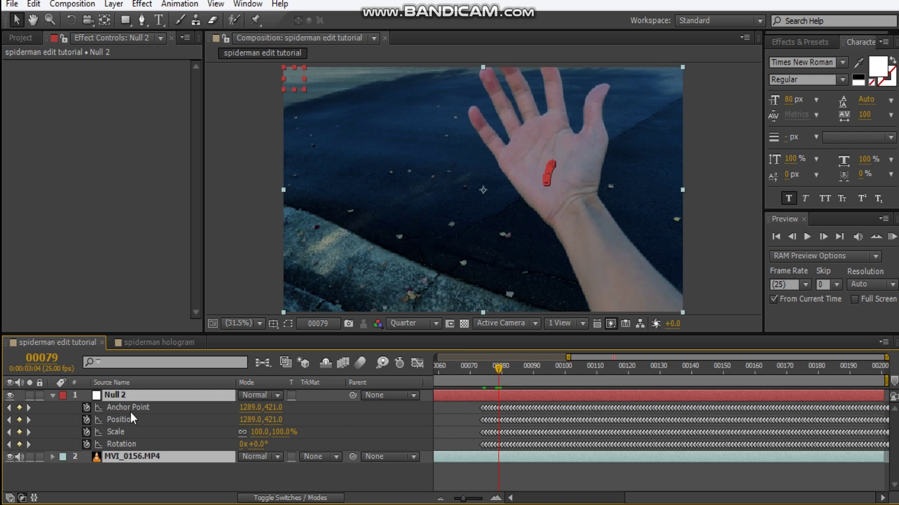
pyautogui.click(133, 407)
pyautogui.keyDown('shift'); pyautogui.click(142, 442); pyautogui.keyUp('shift')
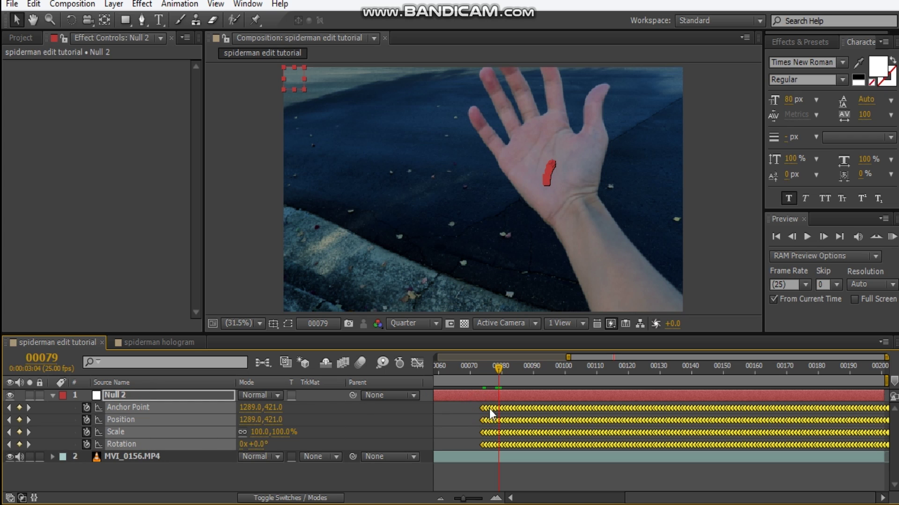
pyautogui.moveTo(492, 414); pyautogui.dragTo(499, 416)
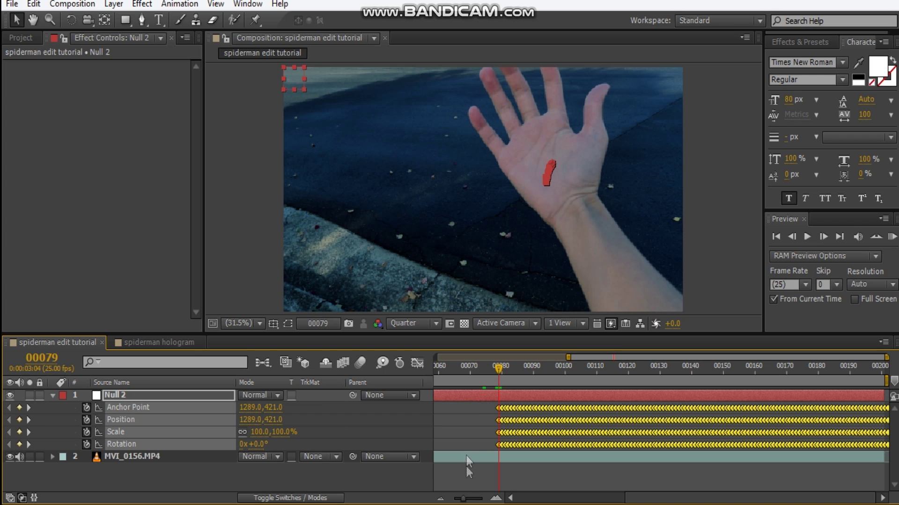
pyautogui.click(568, 357)
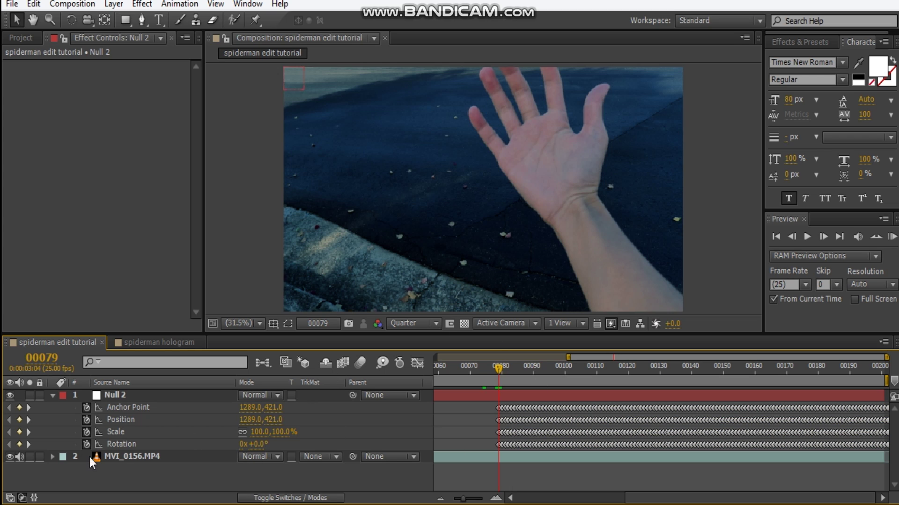
# Remove the null's Scale keyframes and copy its Anchor Point keyframes into the Position property.
pyautogui.click(86, 432)
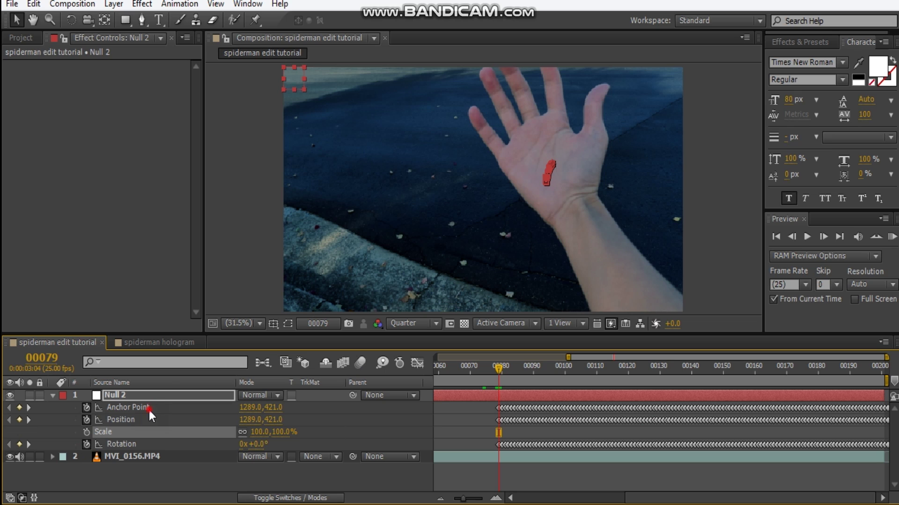
pyautogui.click(268, 409)
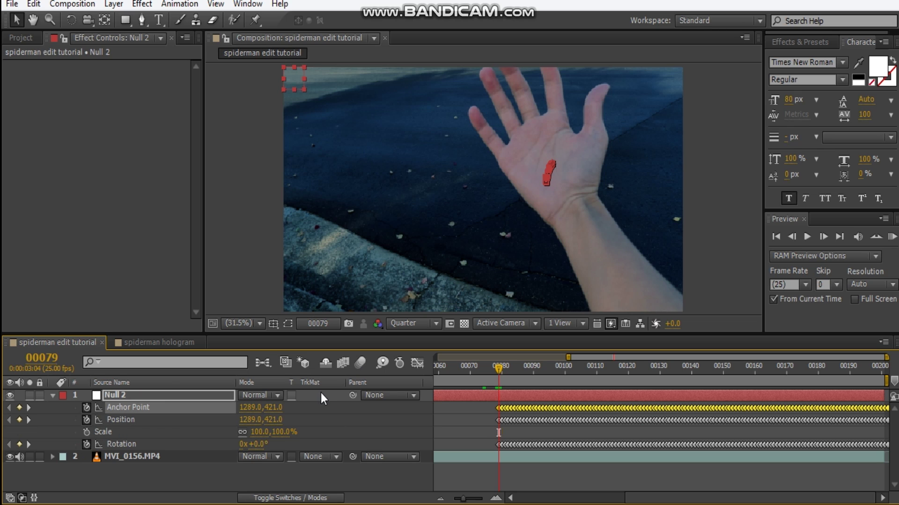
pyautogui.click(33, 4)
pyautogui.click(72, 91)
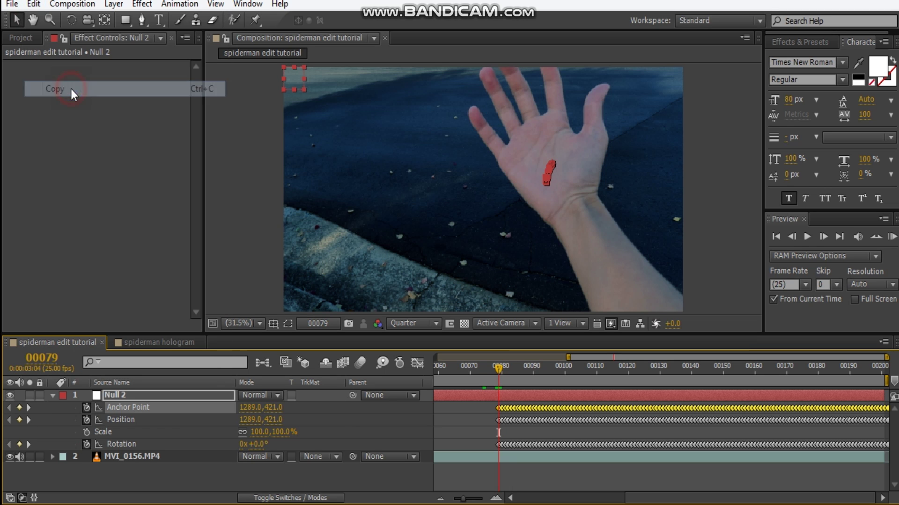
pyautogui.click(140, 420)
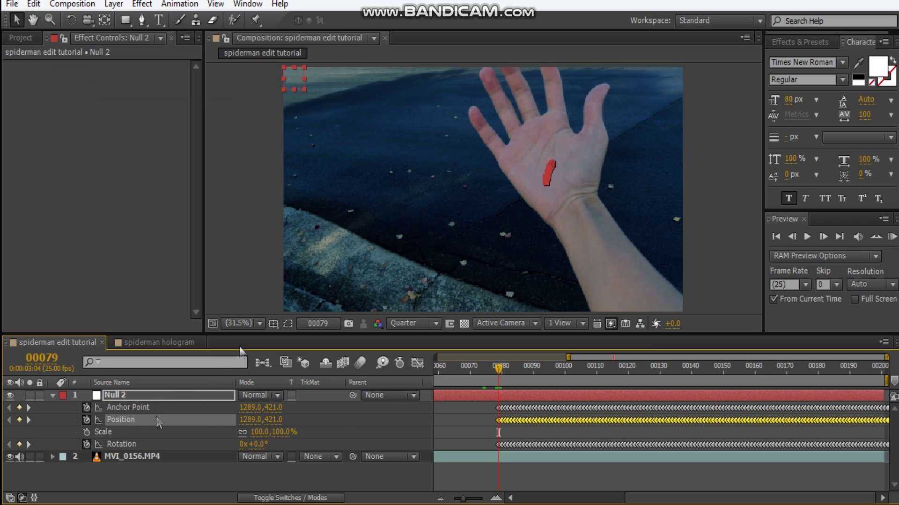
pyautogui.click(34, 5)
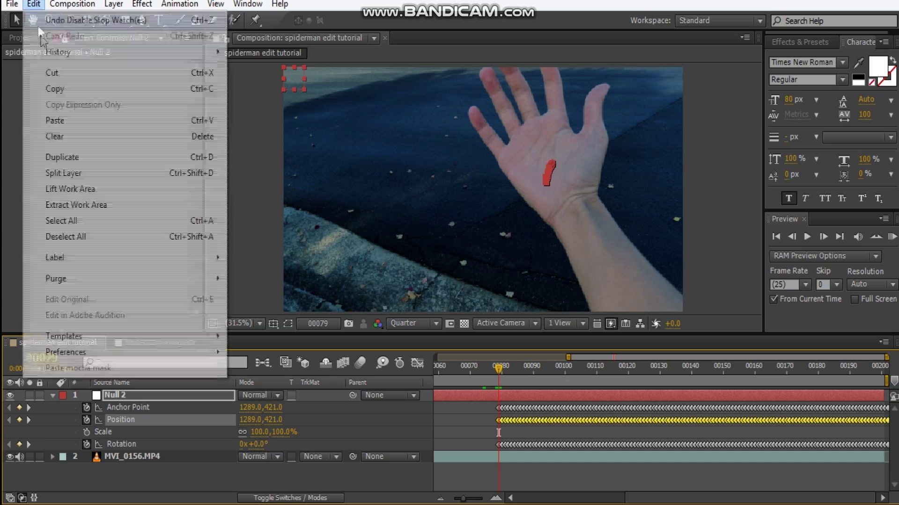
pyautogui.click(74, 124)
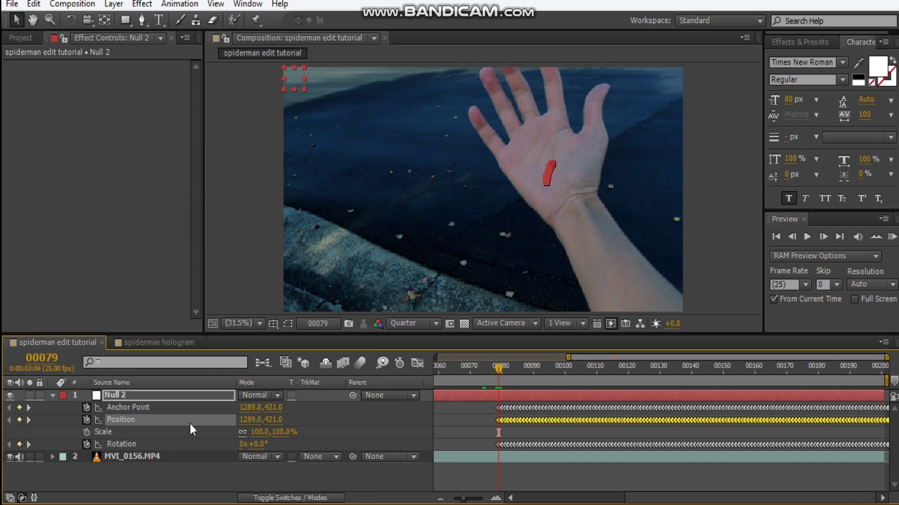
# Remove the null's Anchor Point keyframes and collapse its properties.
pyautogui.click(140, 432)
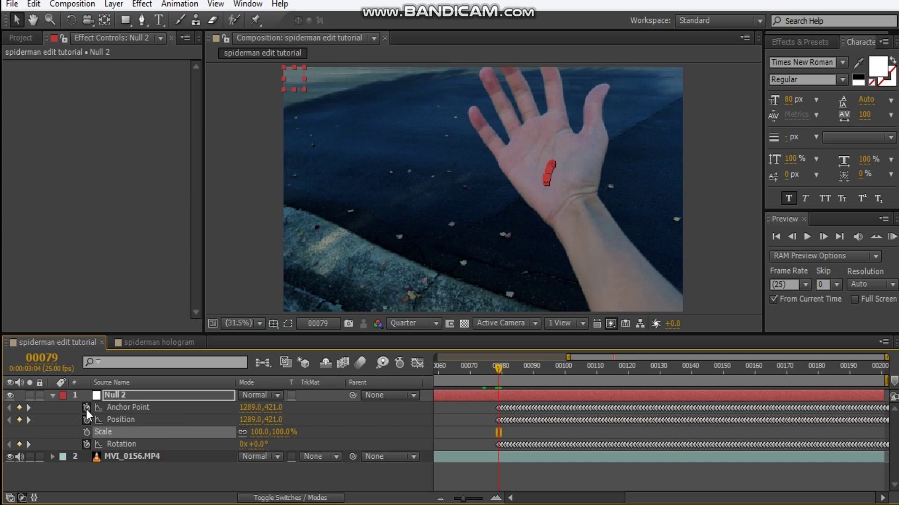
pyautogui.click(86, 408)
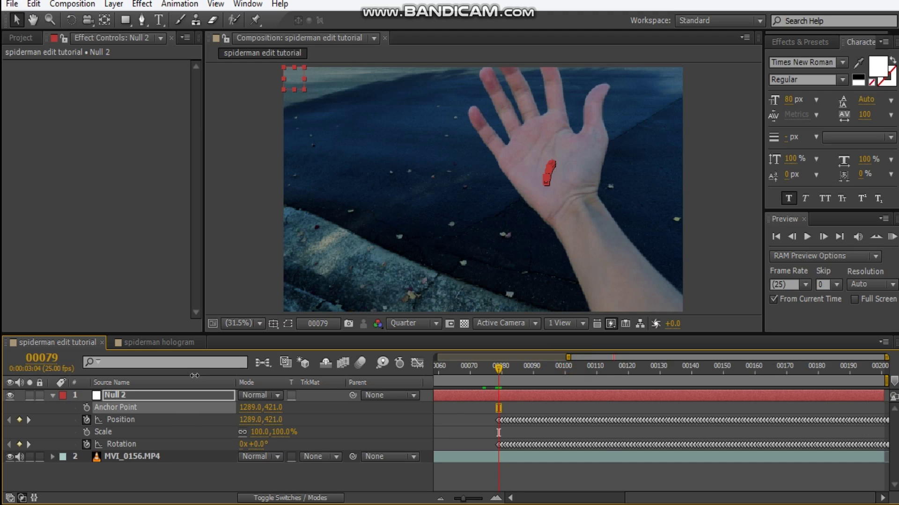
pyautogui.press('-')
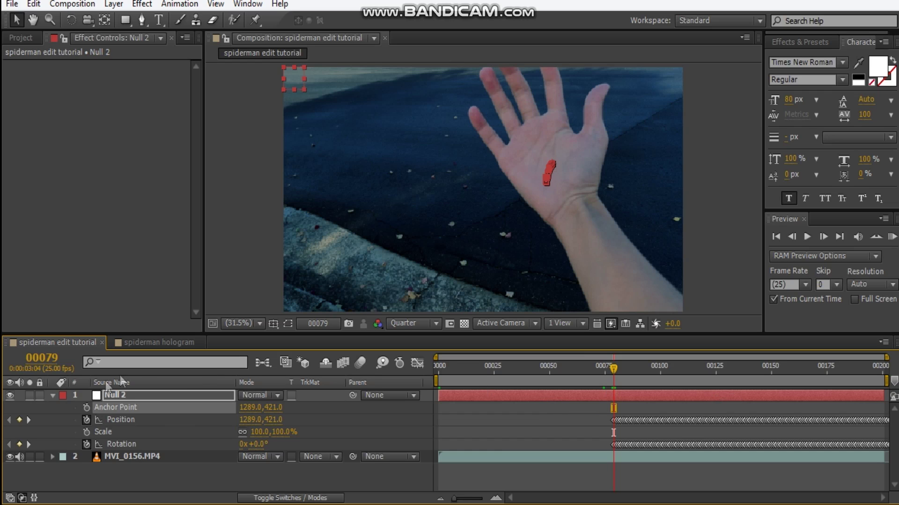
pyautogui.click(53, 395)
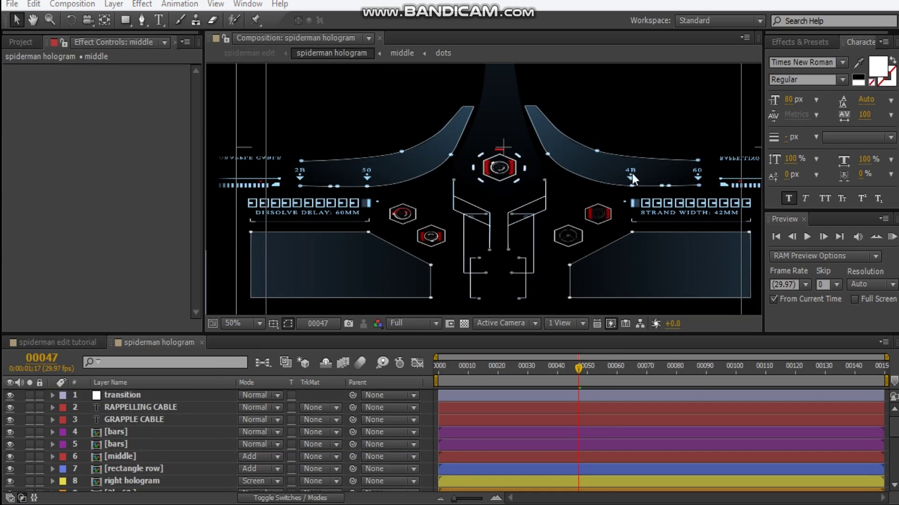
# Examine the layout of the spiderman hologram composition and the layers it is built from.
pyautogui.moveTo(538, 192); pyautogui.dragTo(562, 193)
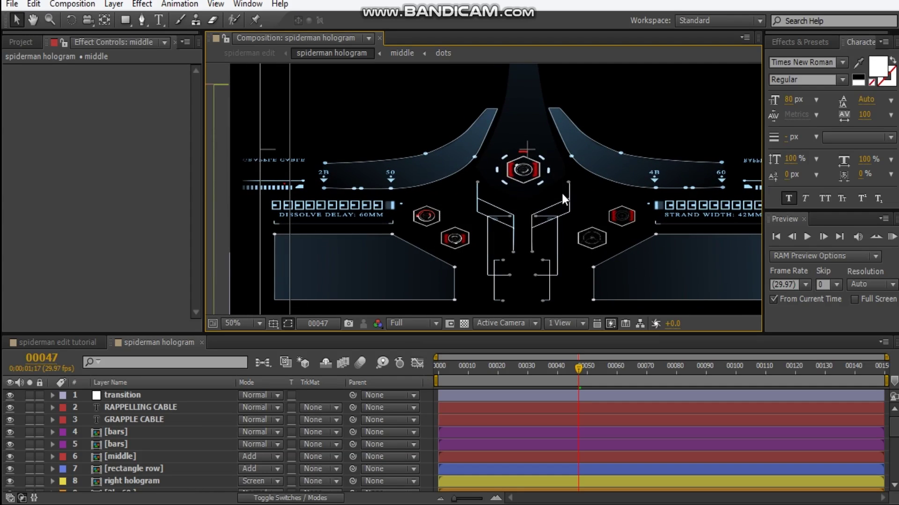
pyautogui.moveTo(464, 200); pyautogui.dragTo(371, 196)
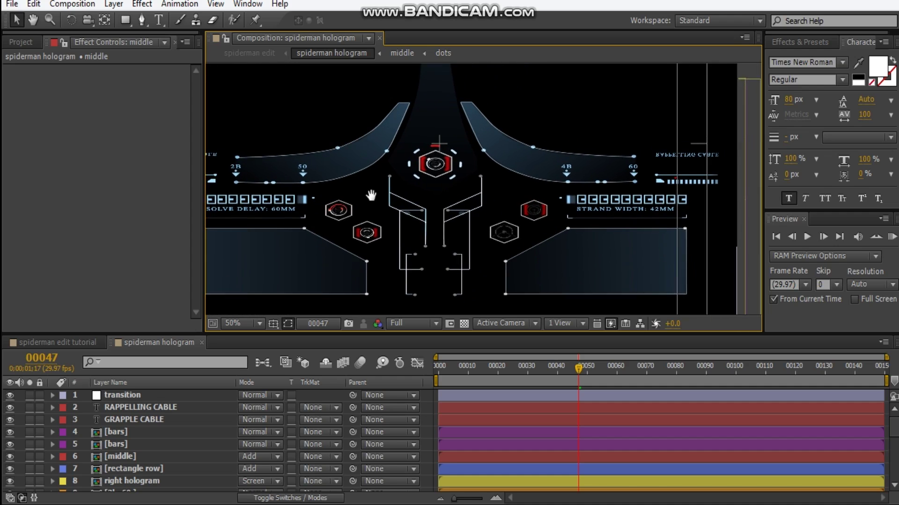
pyautogui.scroll(1, 610, 196)
pyautogui.moveTo(608, 196); pyautogui.dragTo(577, 166)
pyautogui.scroll(-1, 596, 198)
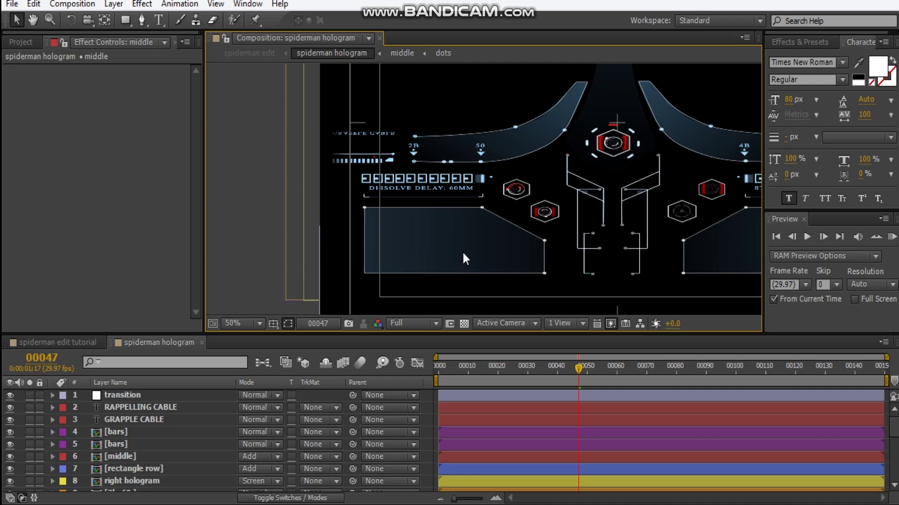
pyautogui.moveTo(623, 241); pyautogui.dragTo(441, 262)
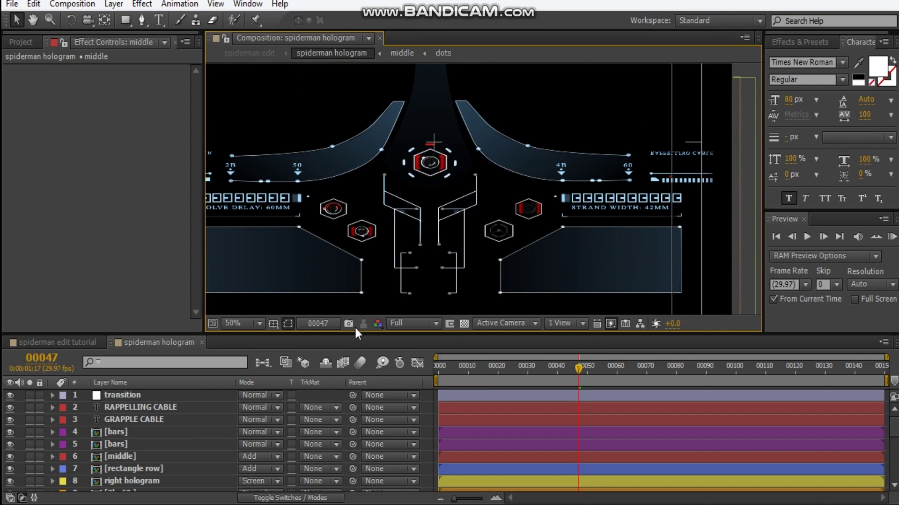
pyautogui.scroll(-8, 139, 457)
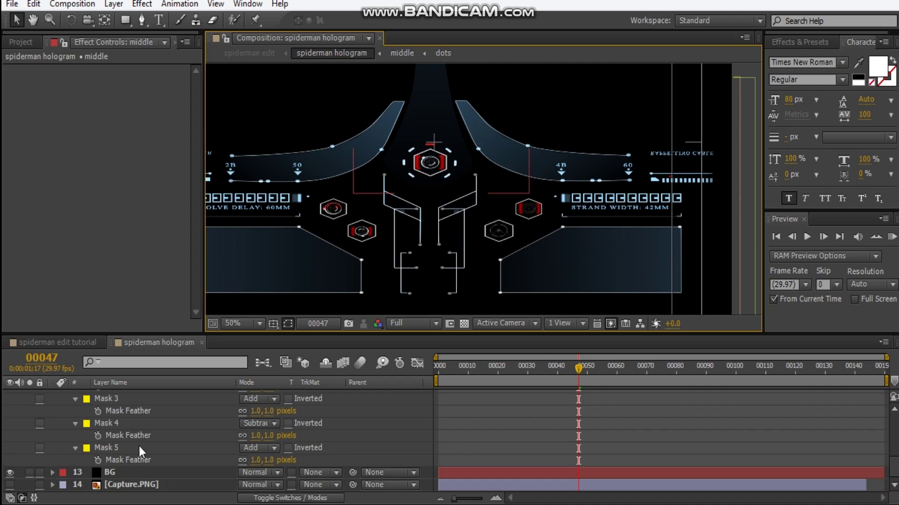
pyautogui.scroll(3, 165, 452)
pyautogui.click(53, 411)
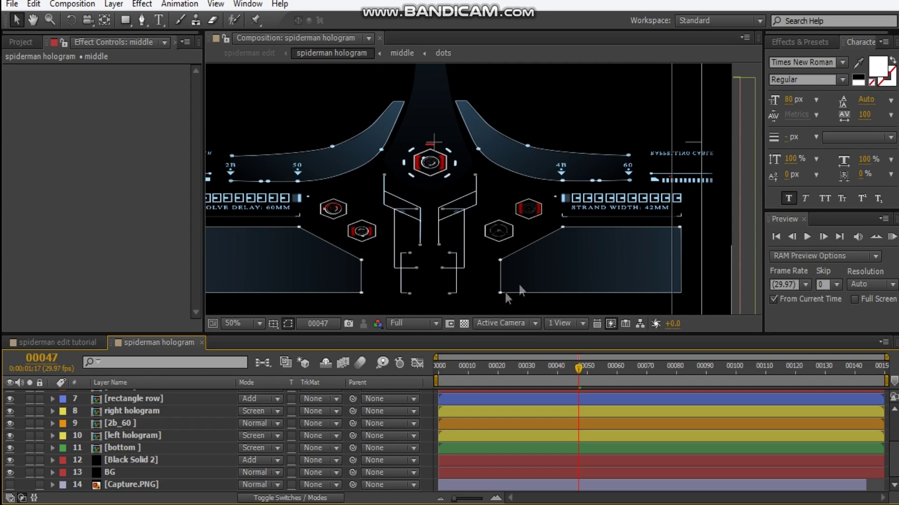
pyautogui.click(160, 461)
pyautogui.scroll(1, 178, 430)
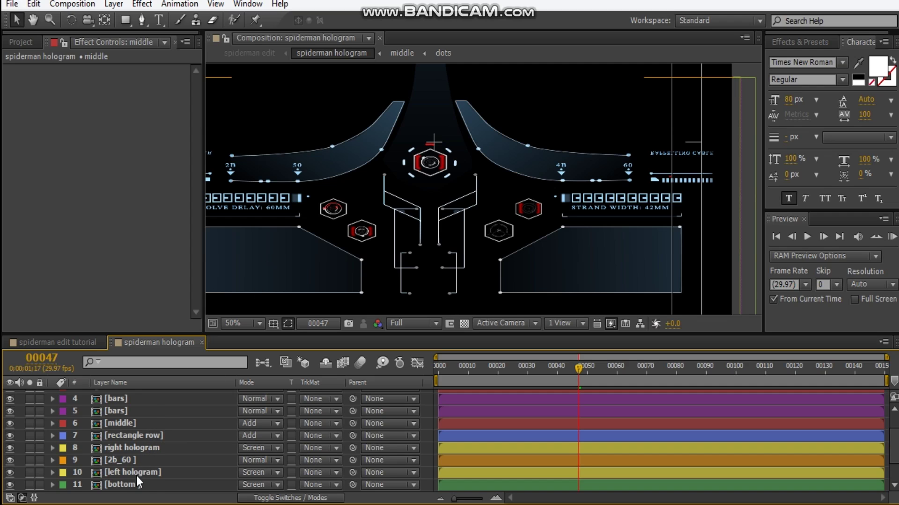
pyautogui.scroll(-1, 141, 468)
# Solo the bottom layer, open its precomposition and examine the effects on its line, left and right layers.
pyautogui.click(30, 448)
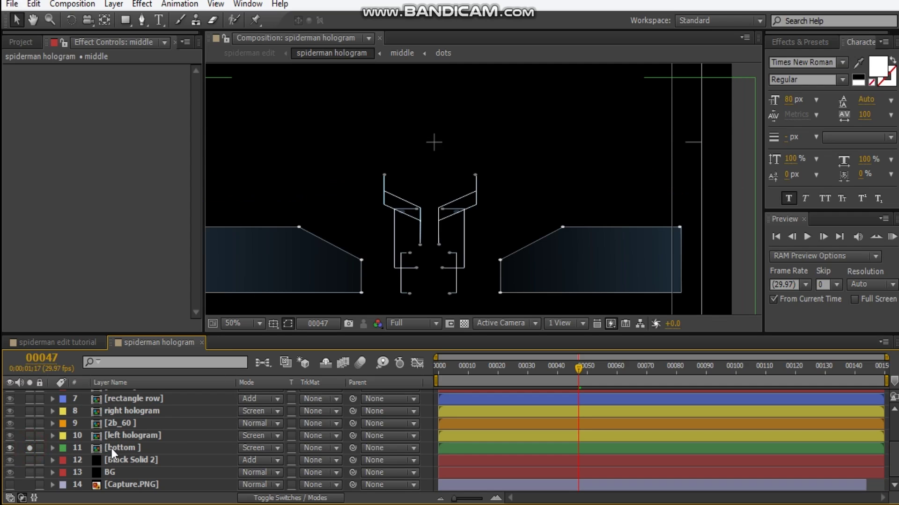
pyautogui.doubleClick(113, 449)
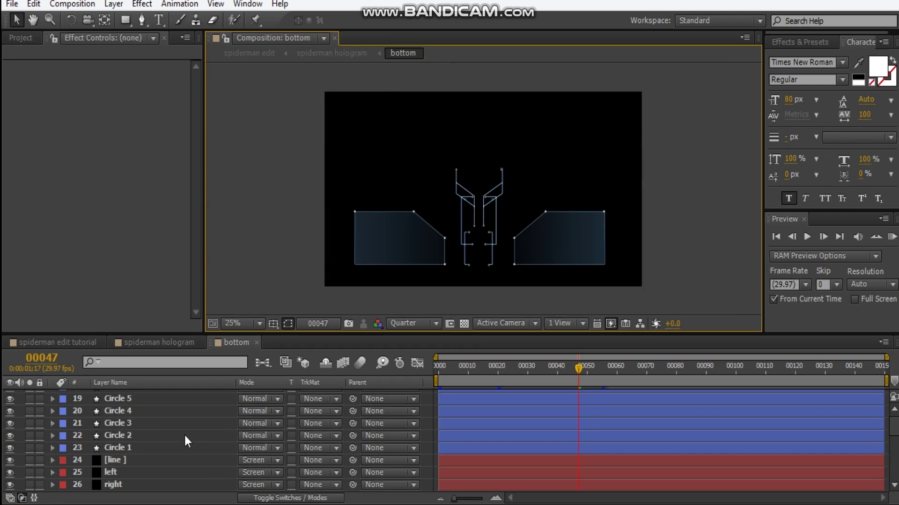
pyautogui.click(147, 459)
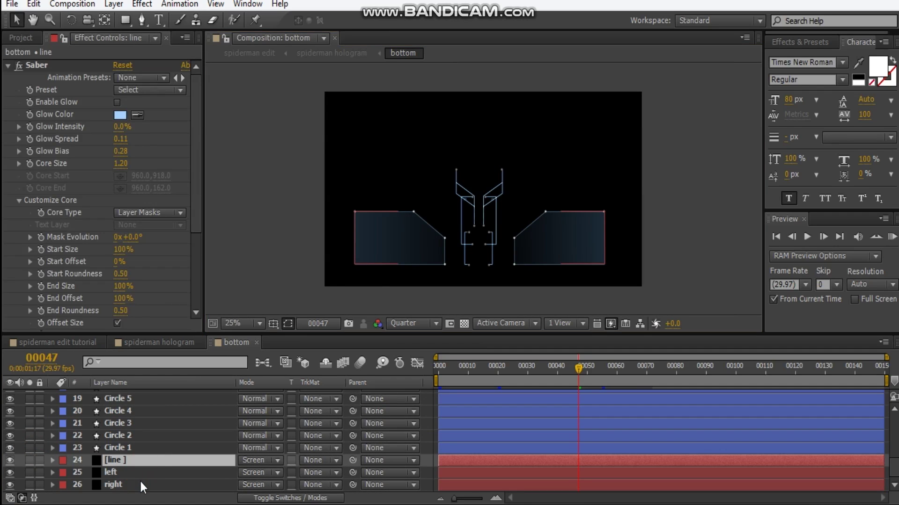
pyautogui.click(140, 484)
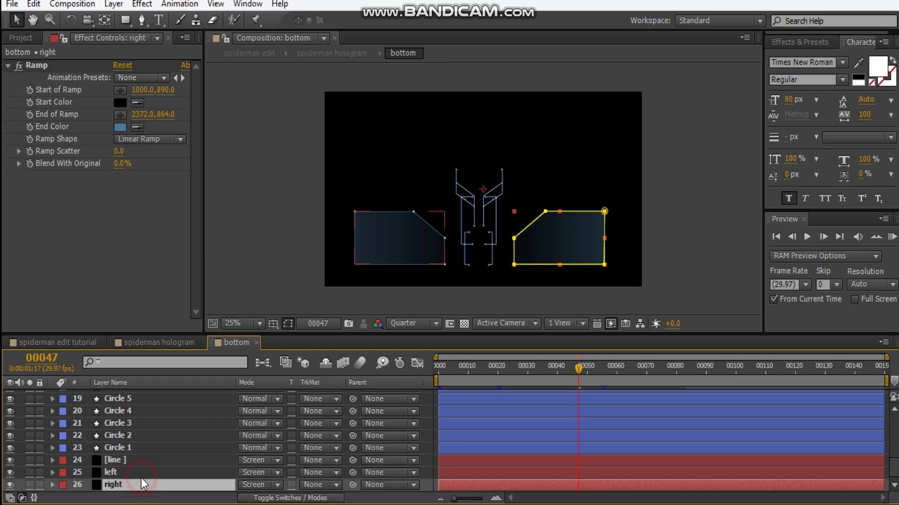
pyautogui.click(142, 472)
pyautogui.click(144, 462)
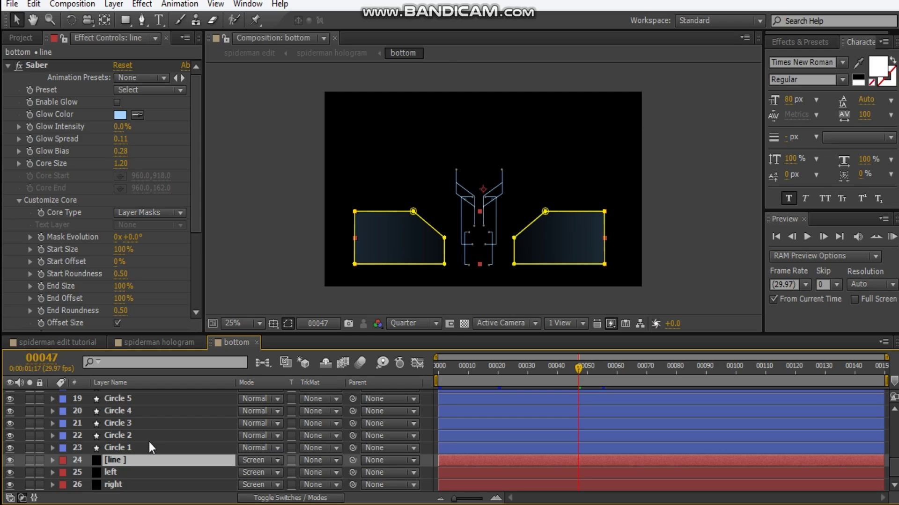
# Return to the spiderman hologram composition and solo the Capture.PNG reference layer in place of the bottom layer.
pyautogui.click(170, 342)
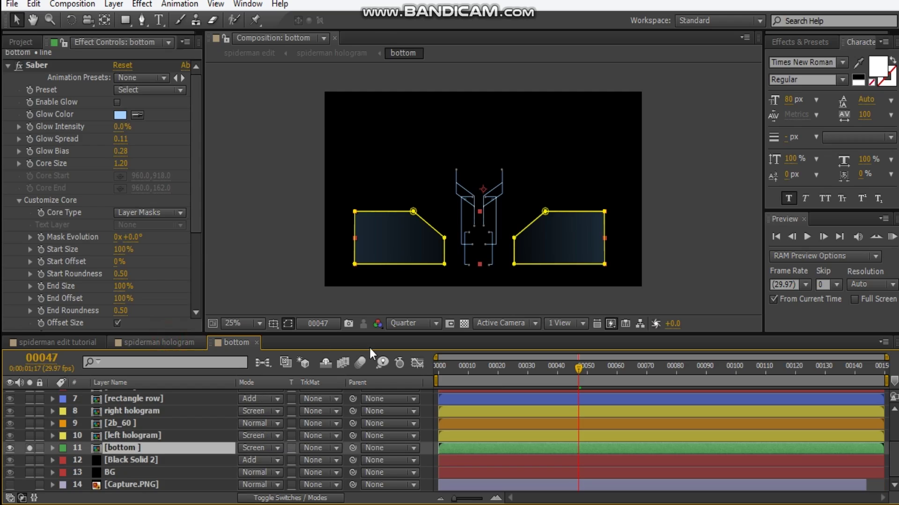
pyautogui.click(404, 323)
pyautogui.click(413, 408)
pyautogui.click(11, 486)
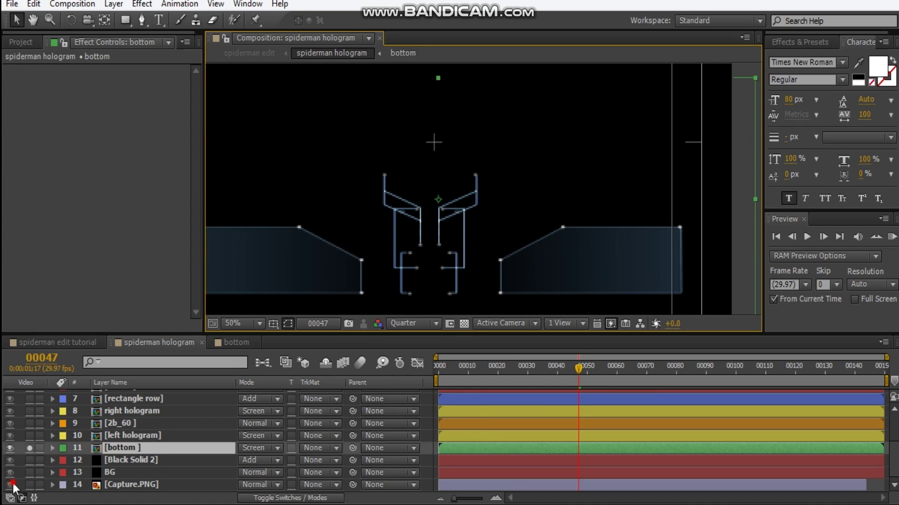
pyautogui.click(30, 485)
pyautogui.click(28, 448)
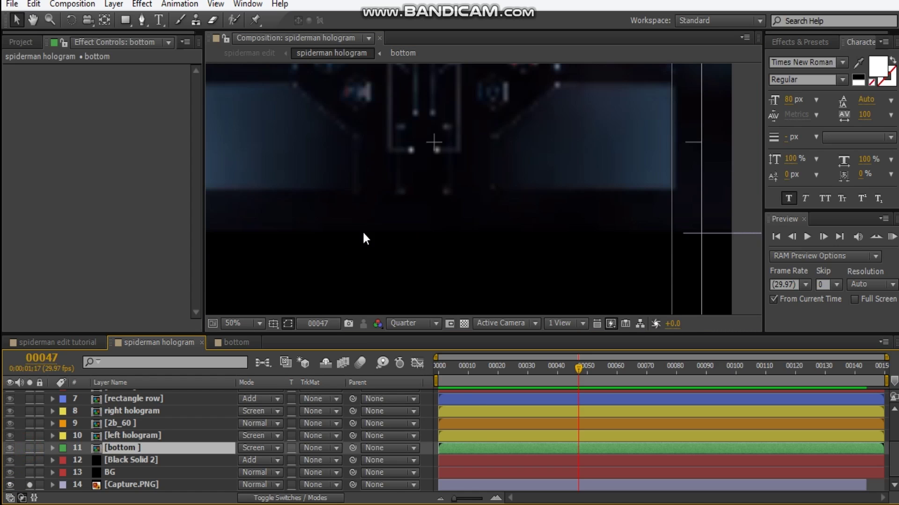
# Reposition the Capture.PNG reference image slightly lower within the composition frame.
pyautogui.scroll(-2, 471, 262)
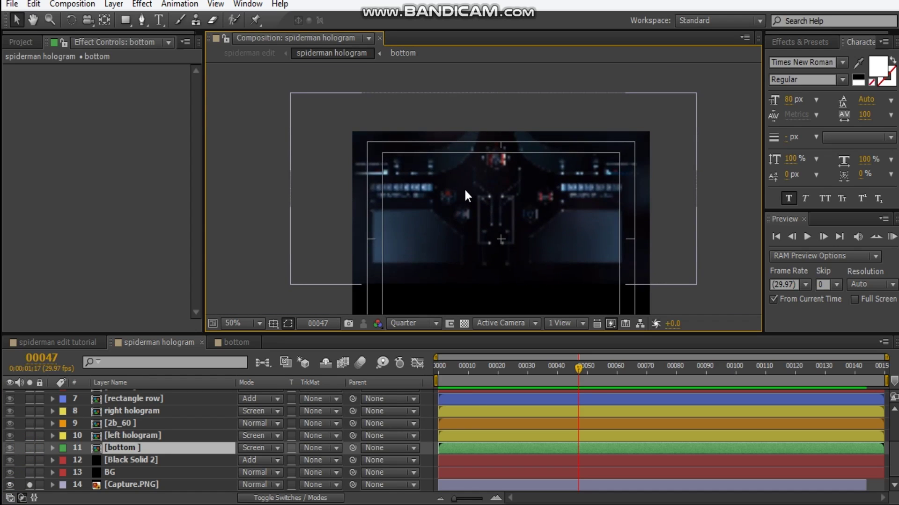
pyautogui.click(496, 179)
pyautogui.moveTo(511, 215); pyautogui.dragTo(511, 225)
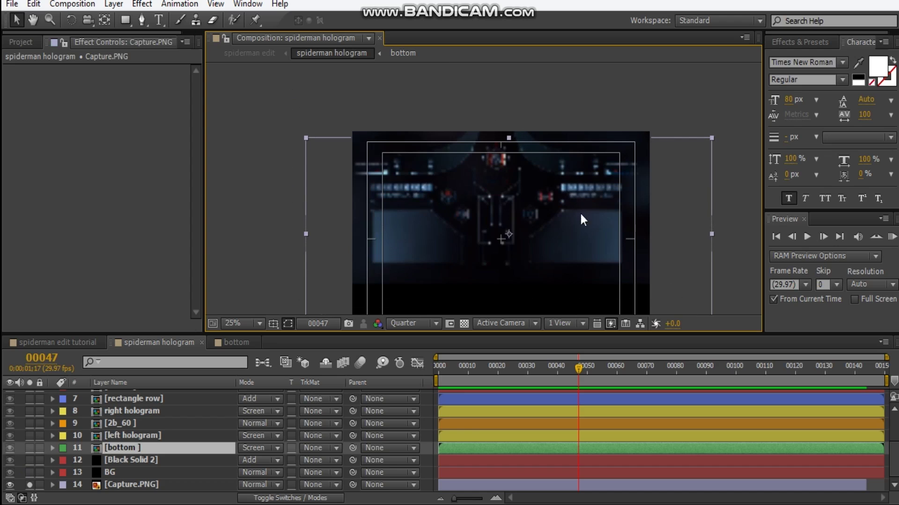
# Examine the reference image's hexagons, lines and side panels at Half preview resolution.
pyautogui.scroll(2, 413, 187)
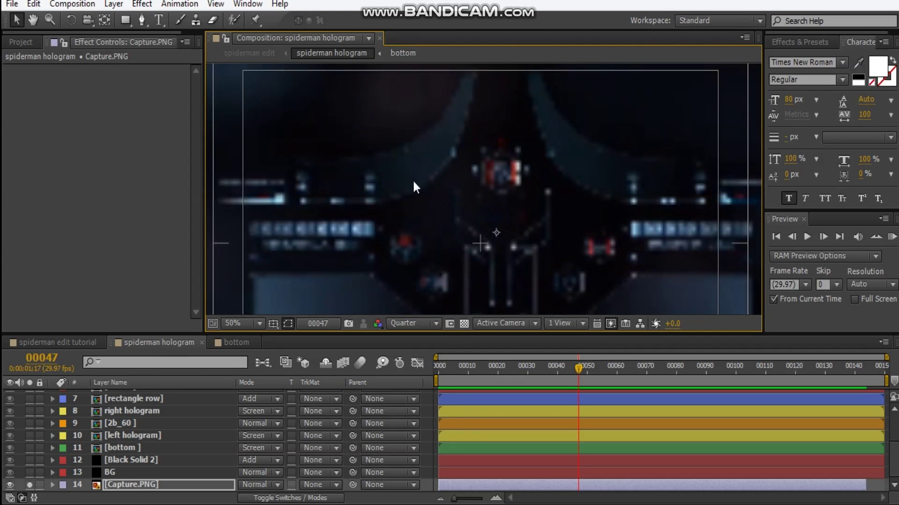
pyautogui.click(417, 324)
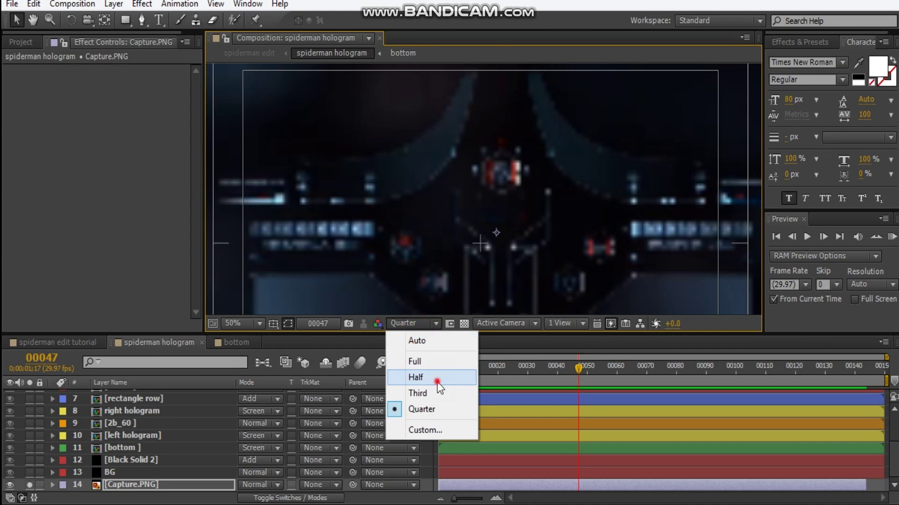
pyautogui.click(434, 376)
pyautogui.moveTo(437, 244); pyautogui.dragTo(494, 211)
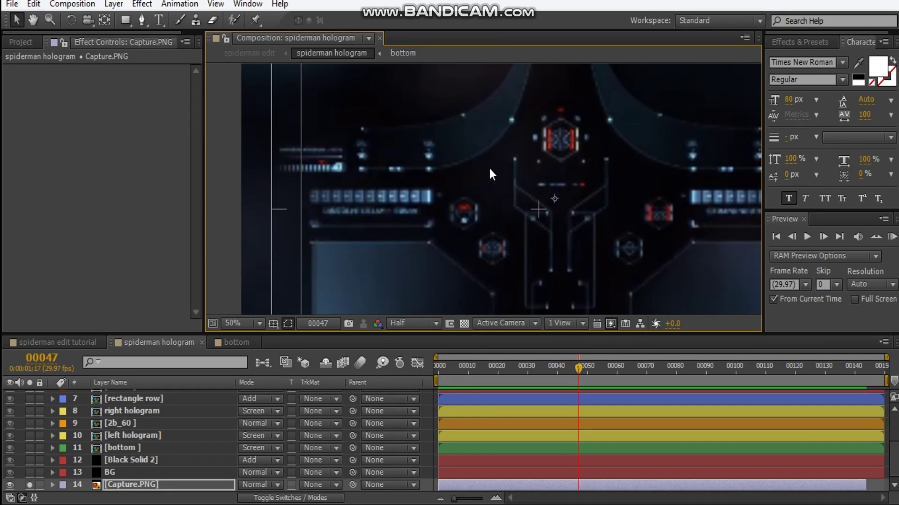
pyautogui.moveTo(489, 169); pyautogui.dragTo(401, 157)
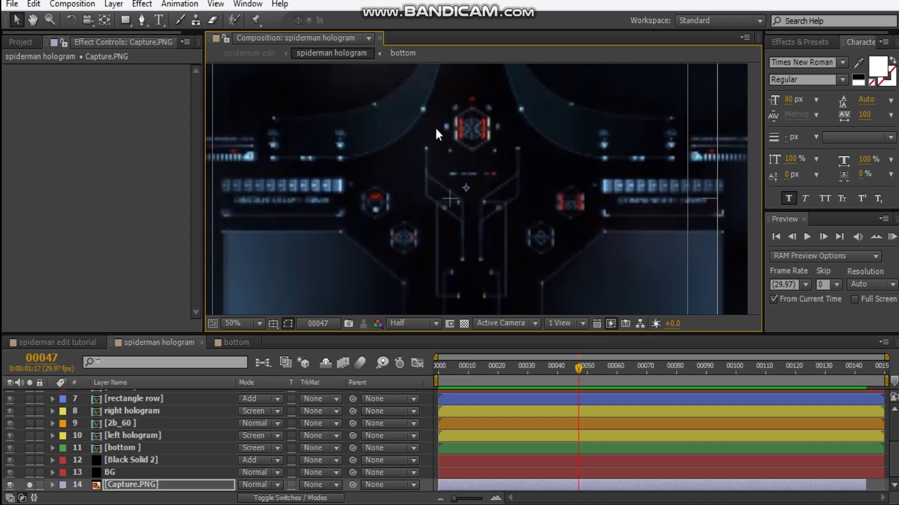
pyautogui.moveTo(459, 186); pyautogui.dragTo(506, 192)
pyautogui.moveTo(488, 155); pyautogui.dragTo(349, 156)
pyautogui.moveTo(462, 187); pyautogui.dragTo(547, 169)
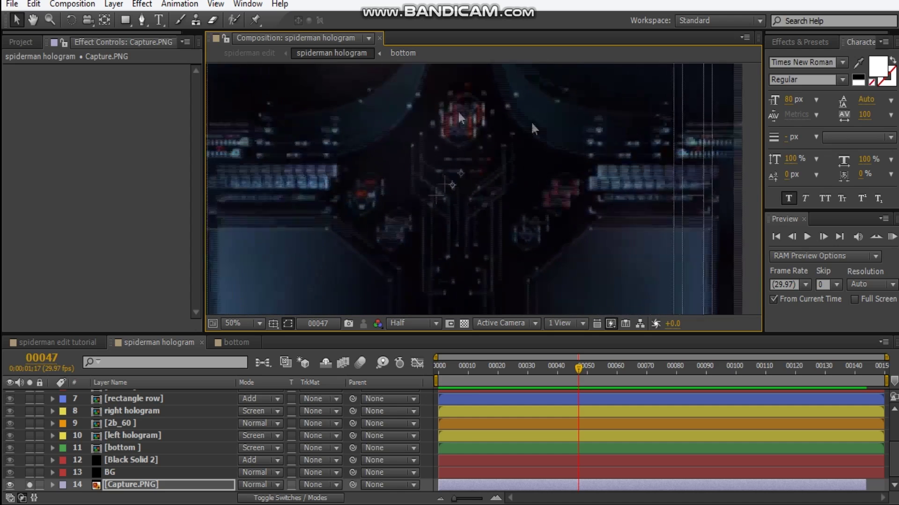
# Unsolo and hide the Capture.PNG reference layer, and inspect the centre of the recreated hologram up close.
pyautogui.click(30, 486)
pyautogui.click(8, 488)
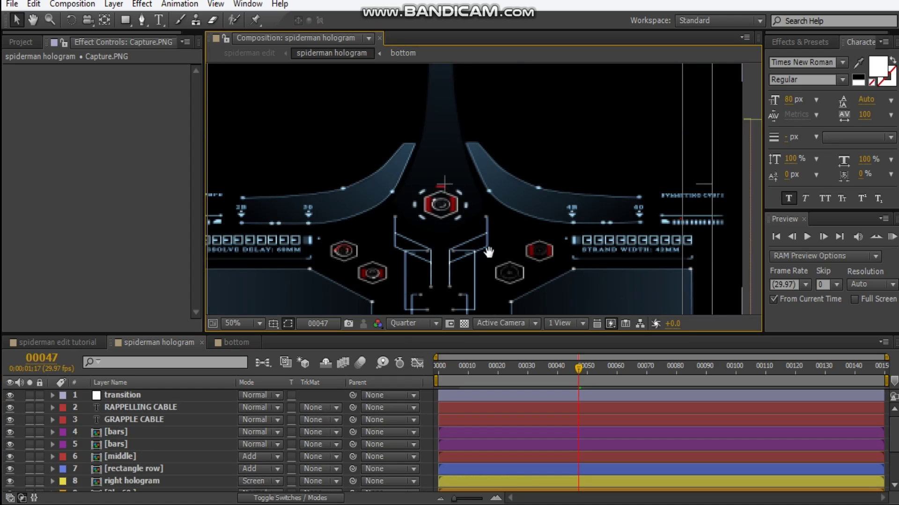
pyautogui.moveTo(487, 254); pyautogui.dragTo(519, 212)
pyautogui.scroll(2, 514, 209)
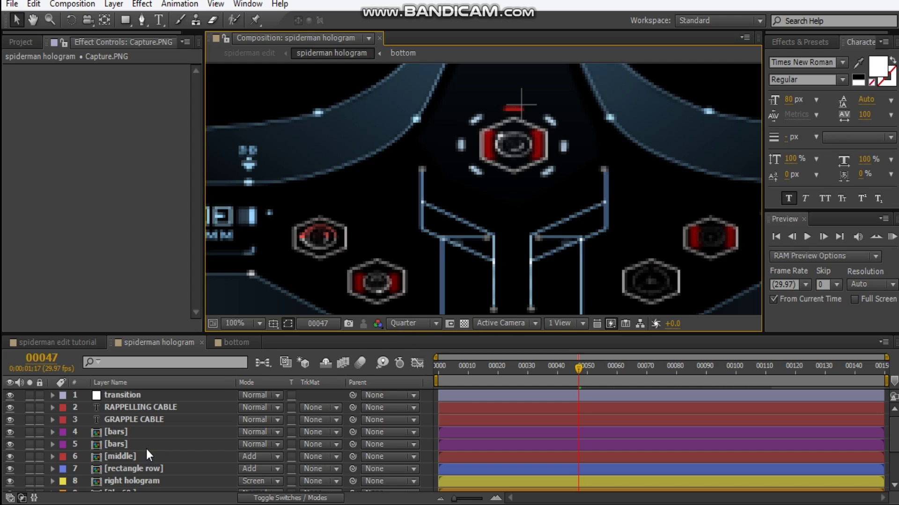
# Look through the PSD files in the project's HUD PARTS folder and collapse it again.
pyautogui.click(26, 44)
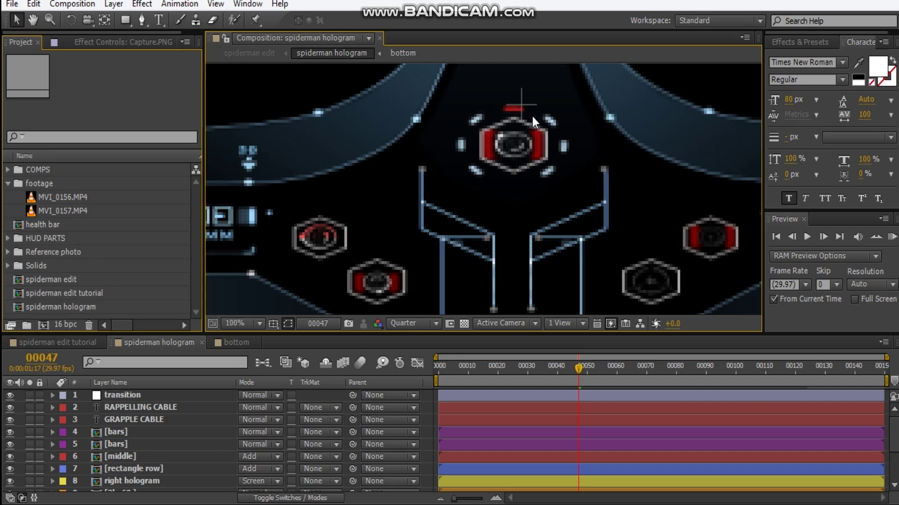
pyautogui.click(7, 239)
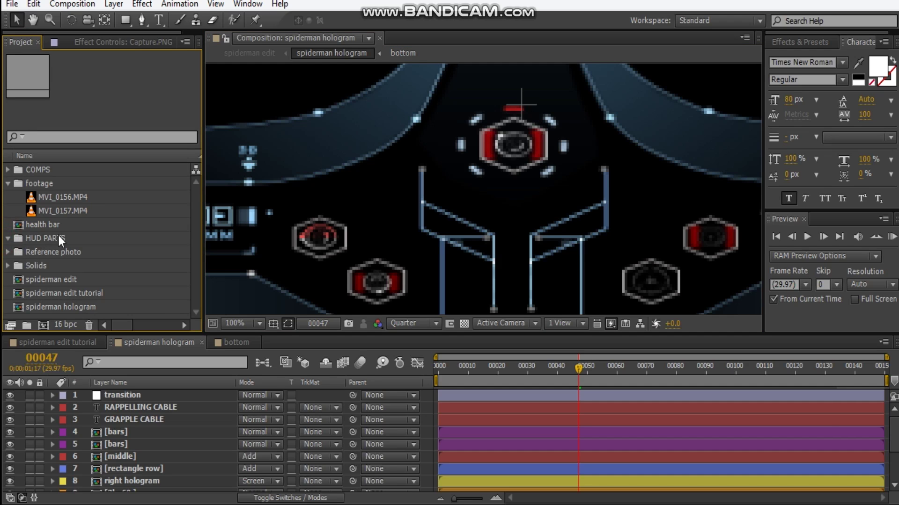
pyautogui.scroll(-2, 103, 238)
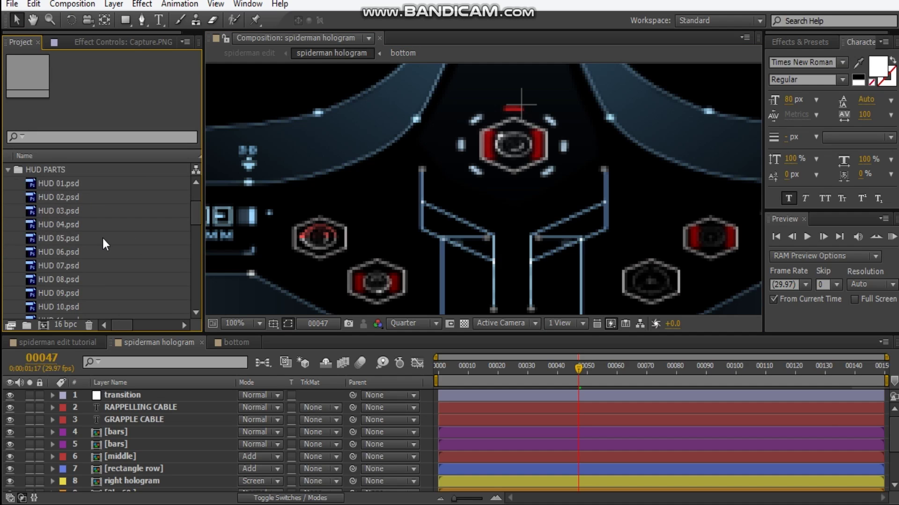
pyautogui.scroll(-1, 102, 238)
pyautogui.scroll(-10, 150, 240)
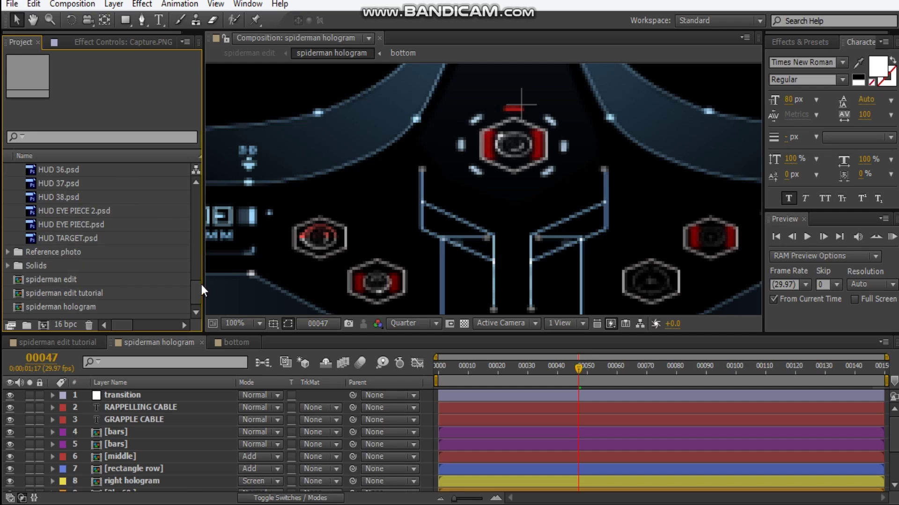
pyautogui.moveTo(197, 288); pyautogui.dragTo(195, 217)
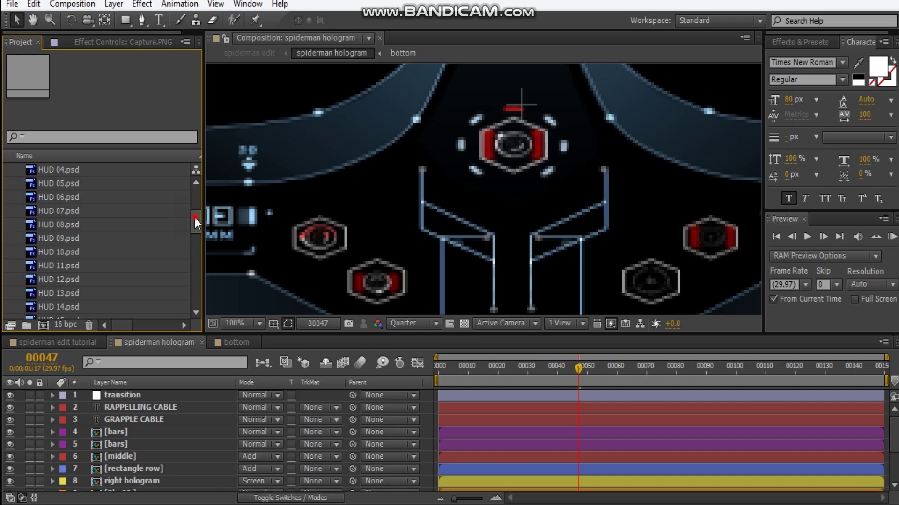
pyautogui.moveTo(194, 217); pyautogui.dragTo(198, 189)
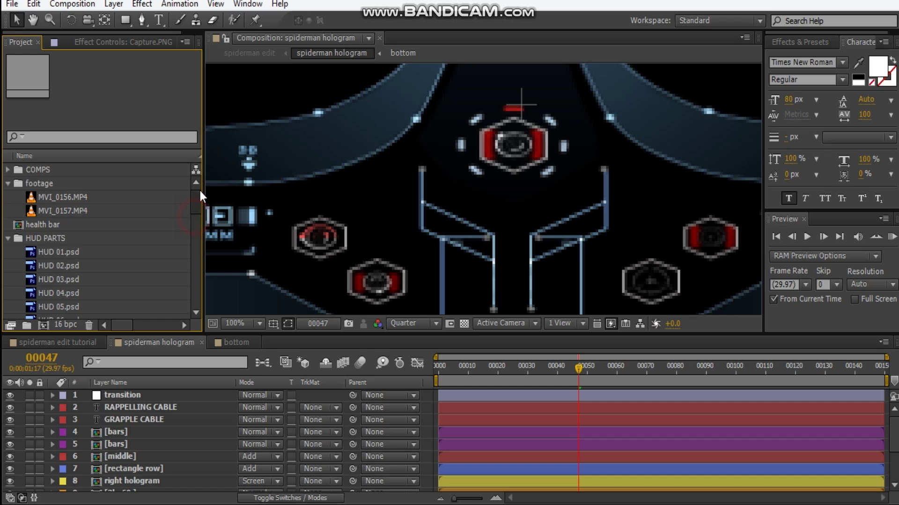
pyautogui.click(8, 238)
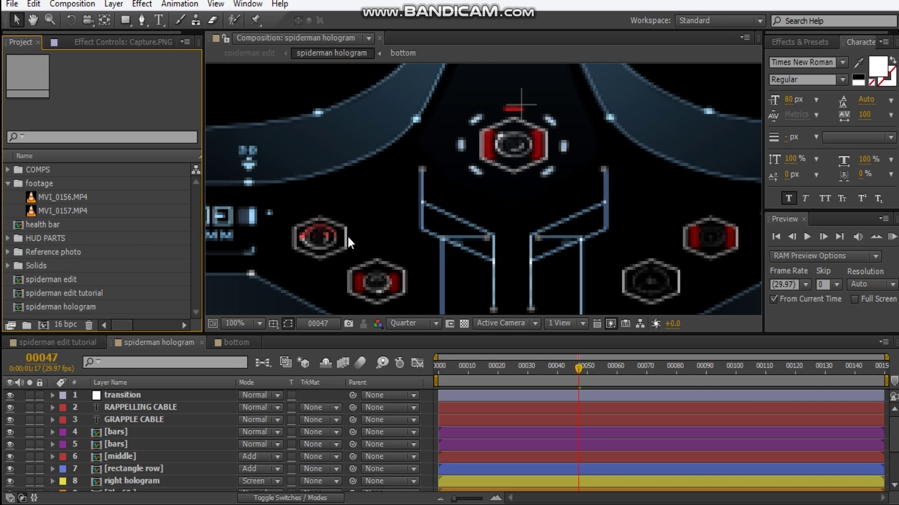
# Examine the hologram's side text and bar details and the Linear Wipe effects on the transition layer.
pyautogui.moveTo(520, 220); pyautogui.dragTo(671, 201)
pyautogui.moveTo(345, 199); pyautogui.dragTo(508, 230)
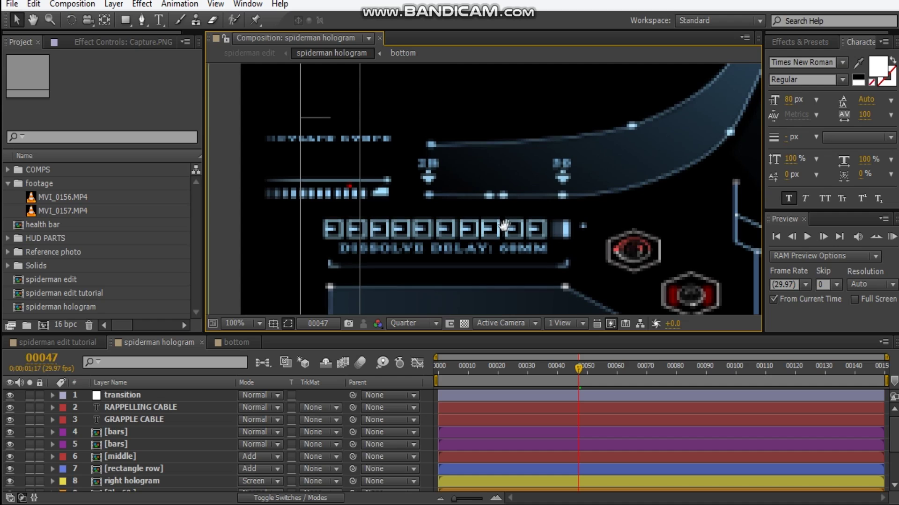
pyautogui.moveTo(591, 234); pyautogui.dragTo(272, 232)
pyautogui.scroll(-1, 662, 214)
pyautogui.moveTo(662, 213); pyautogui.dragTo(620, 196)
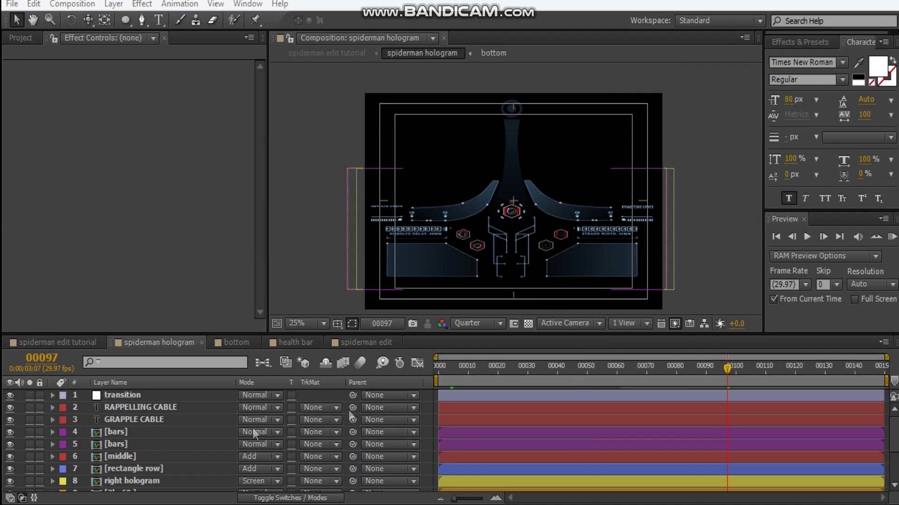
pyautogui.click(173, 395)
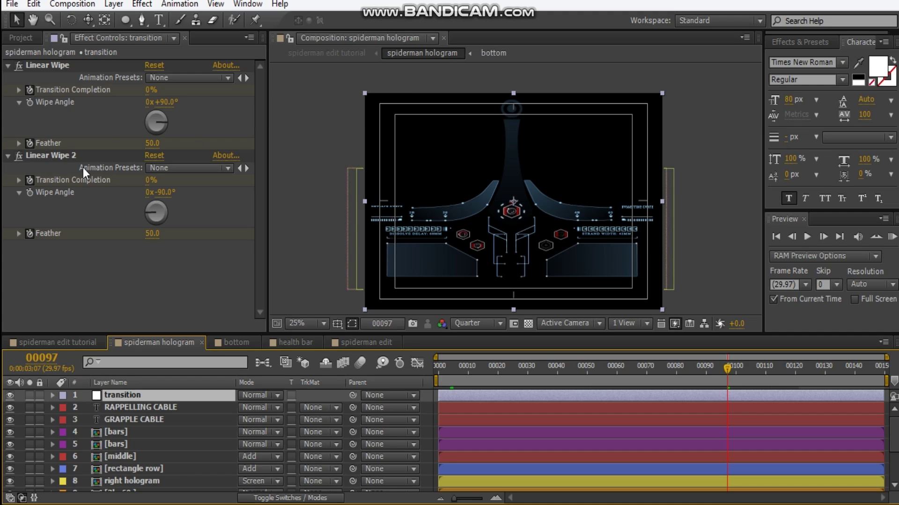
pyautogui.moveTo(487, 379); pyautogui.dragTo(532, 372)
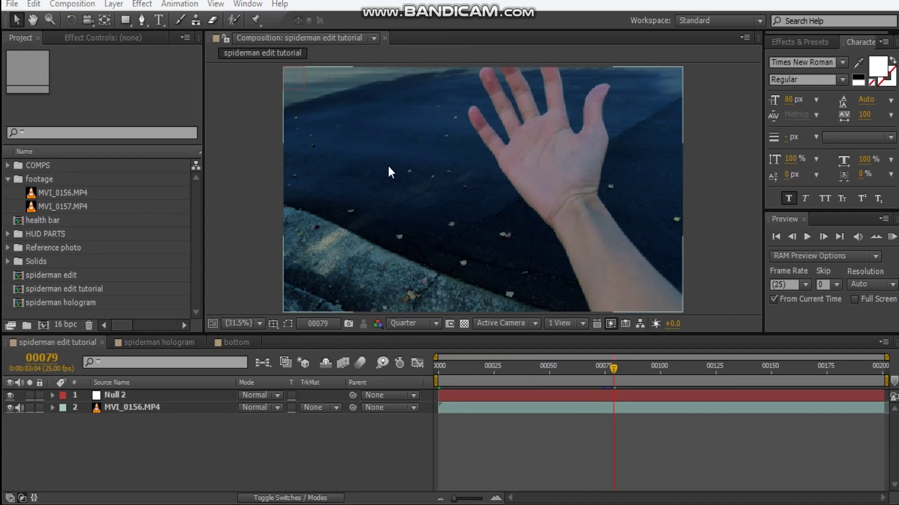
# Place the spiderman hologram composition between Null 2 and MVI_0156.MP4 in the tutorial timeline and set its blending mode to Add.
pyautogui.moveTo(75, 302); pyautogui.dragTo(160, 408)
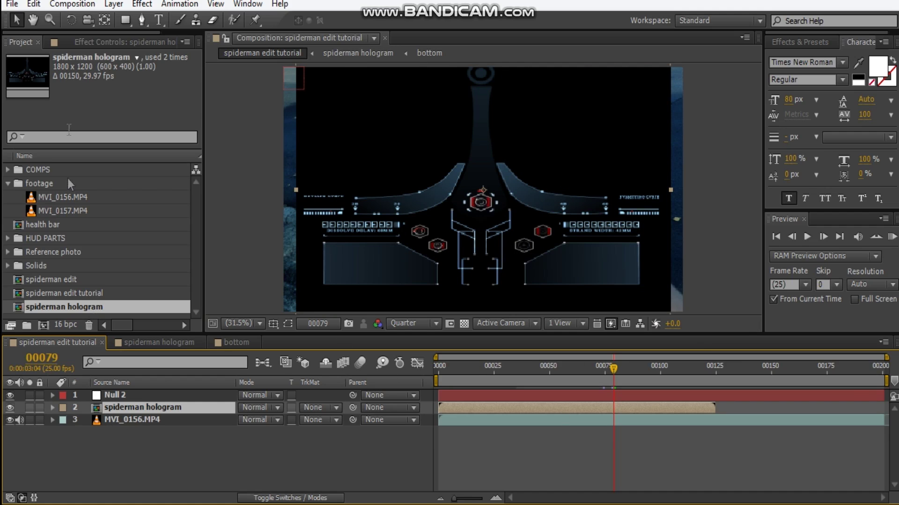
pyautogui.click(258, 408)
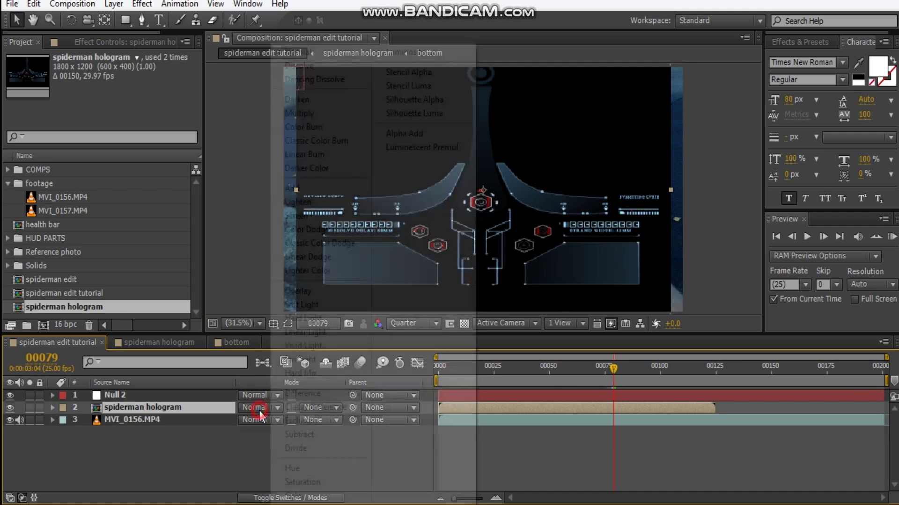
pyautogui.click(333, 188)
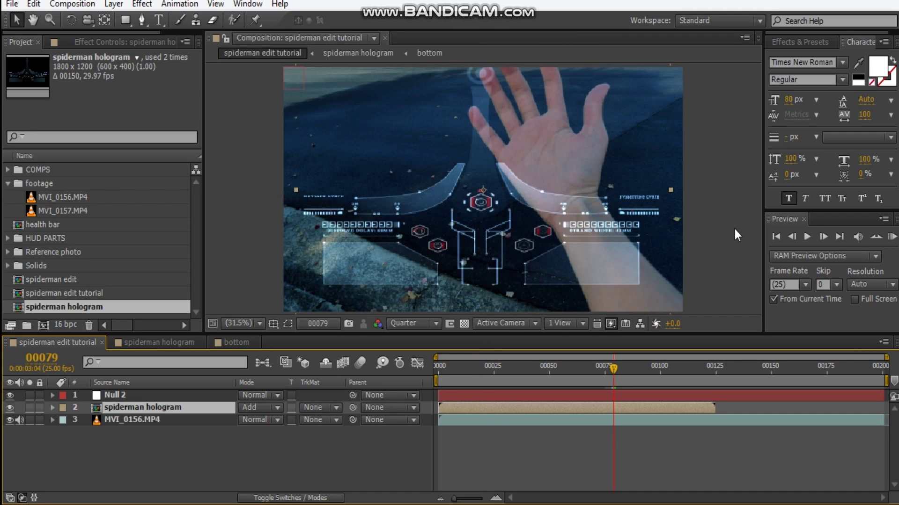
# Apply the CC Cylinder effect to the spiderman hologram layer and set its radius to 90%.
pyautogui.click(128, 44)
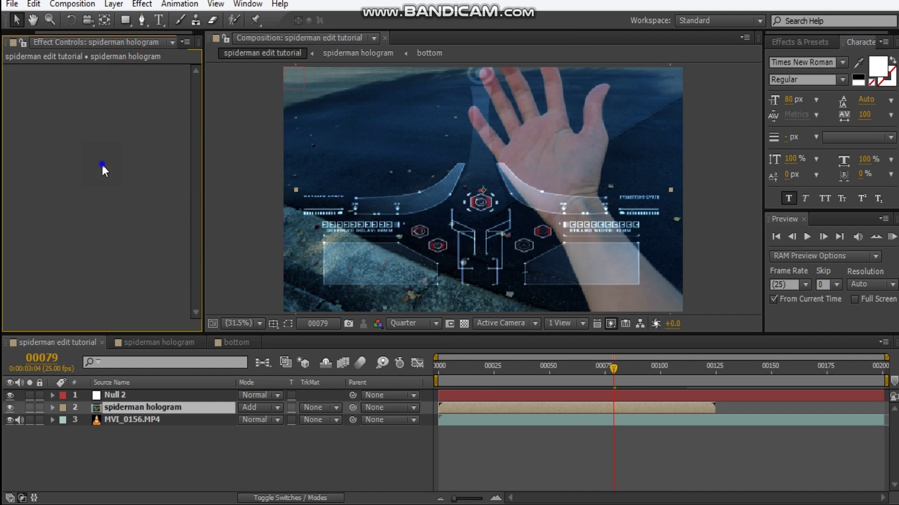
pyautogui.rightClick(103, 164)
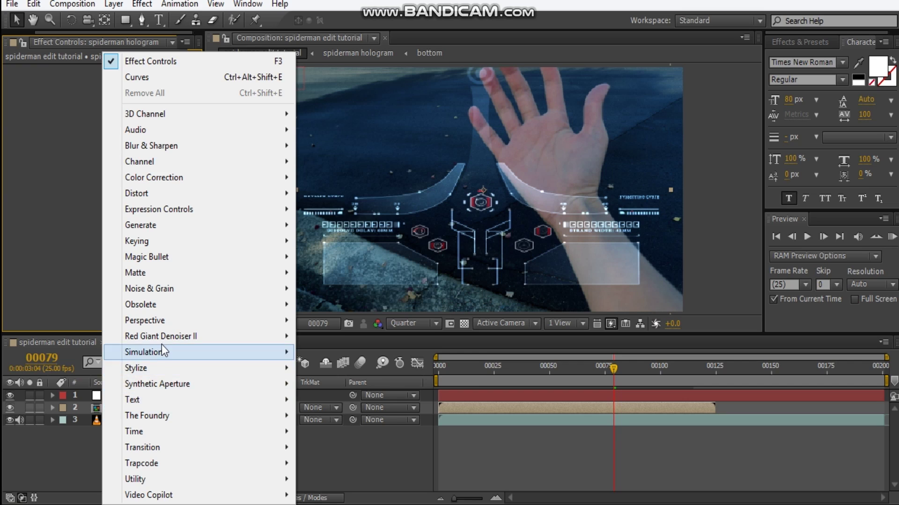
pyautogui.moveTo(161, 318)
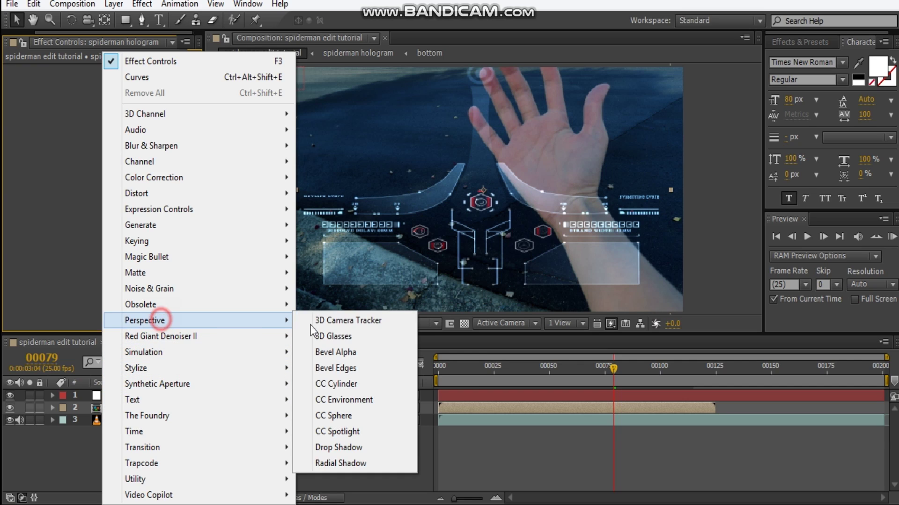
pyautogui.click(385, 383)
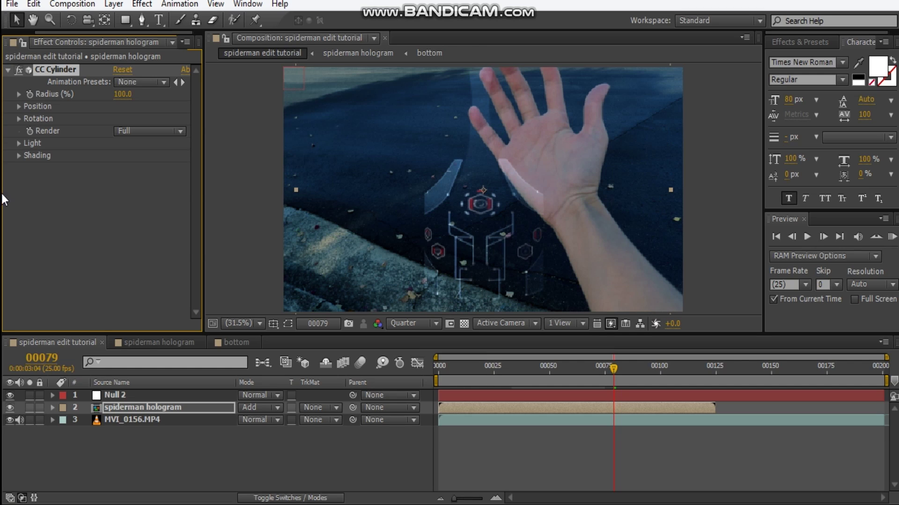
pyautogui.click(123, 94)
pyautogui.write('90')
pyautogui.press('Return')
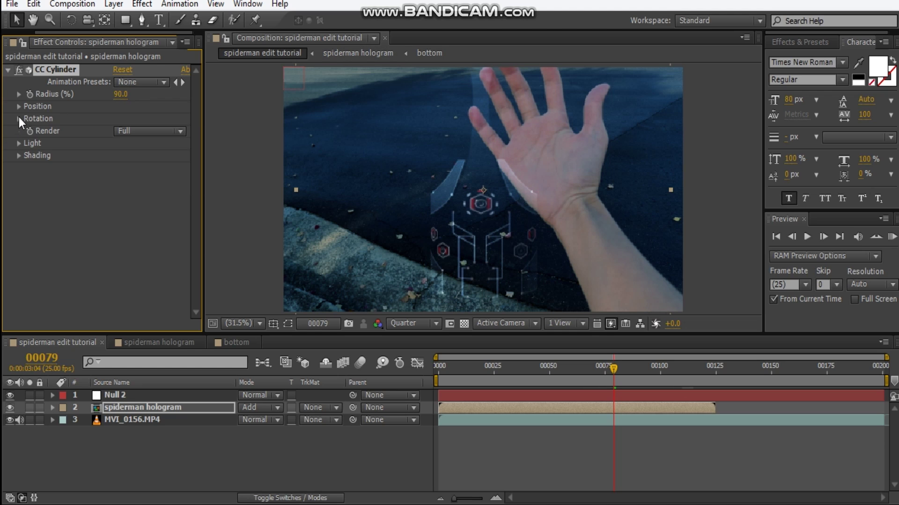
# Apply the Levels effect to the spiderman hologram layer and brighten it by lowering Input White to about 11180.
pyautogui.rightClick(58, 225)
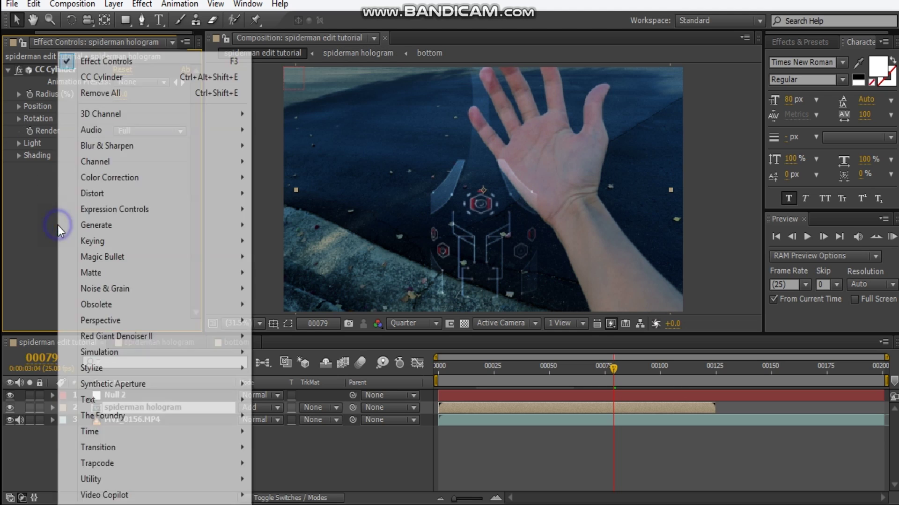
pyautogui.moveTo(122, 176)
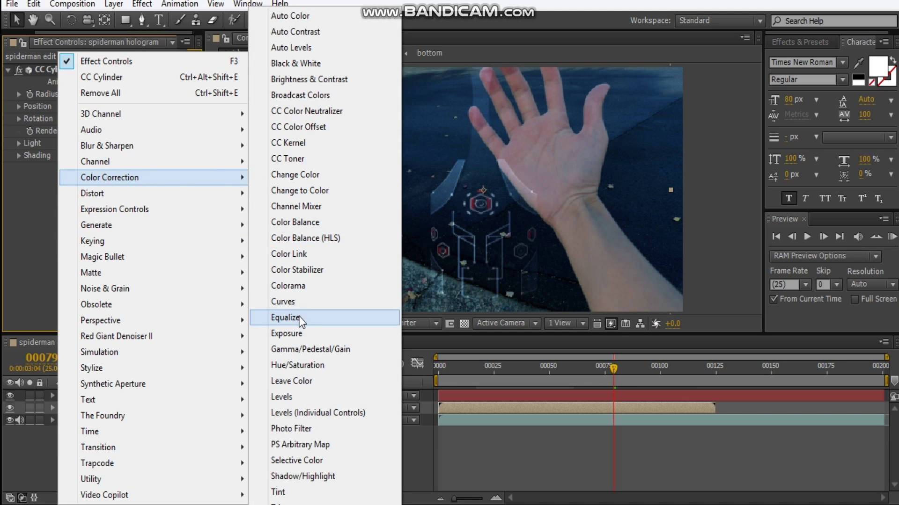
pyautogui.click(303, 396)
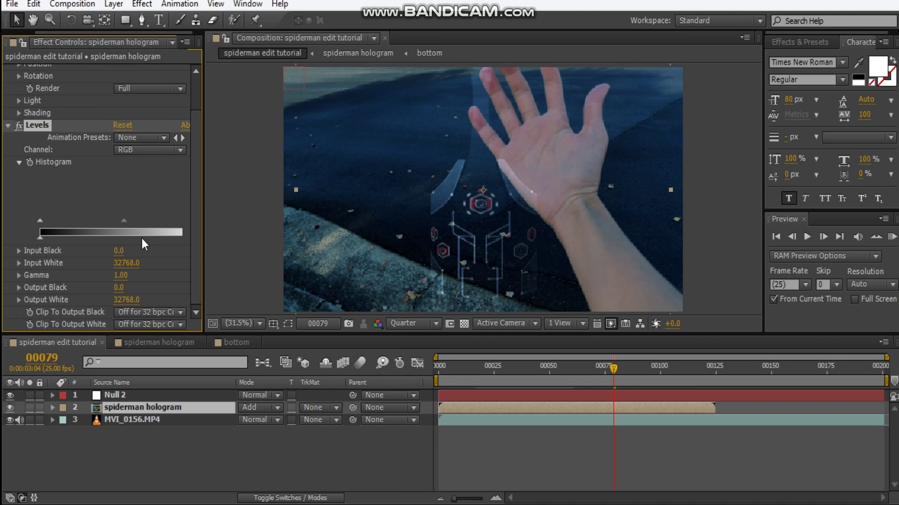
pyautogui.moveTo(203, 197); pyautogui.dragTo(268, 194)
pyautogui.moveTo(208, 220); pyautogui.dragTo(97, 225)
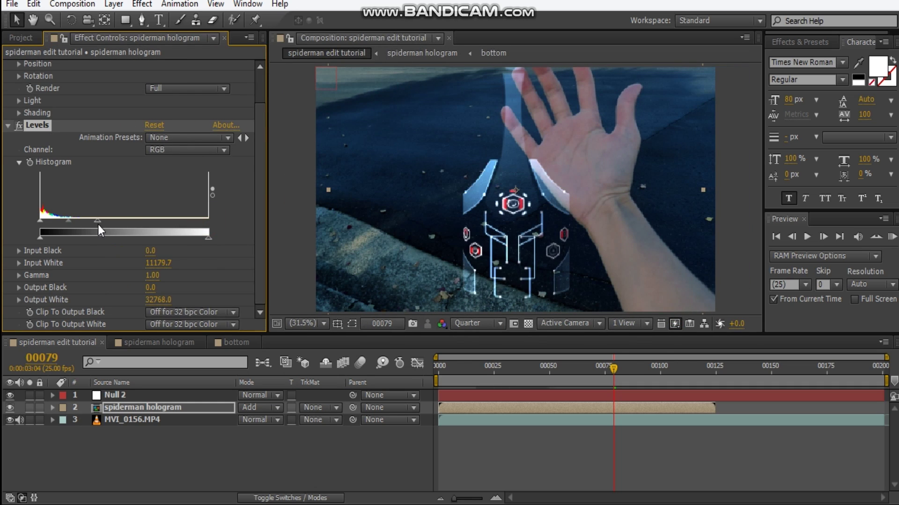
# Lower the Levels Input White of the spiderman hologram layer to about 8224 and collapse both effects.
pyautogui.moveTo(100, 224); pyautogui.dragTo(83, 223)
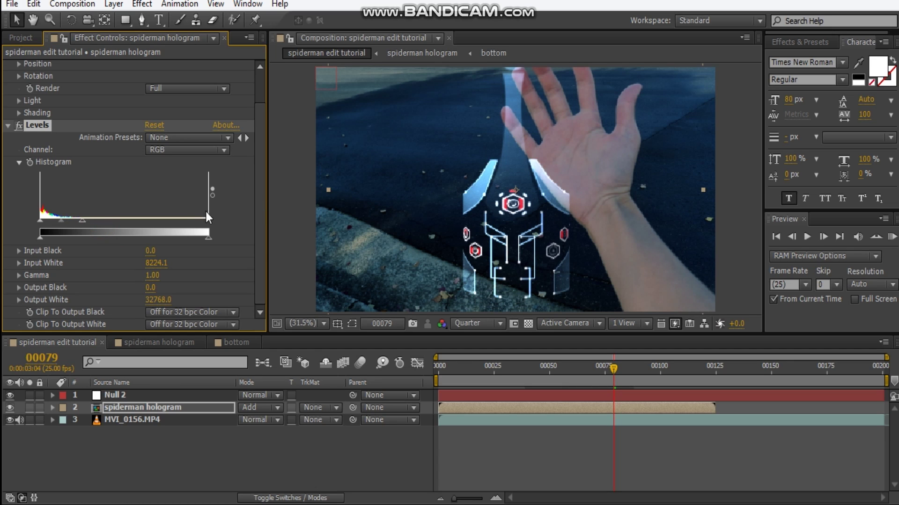
pyautogui.click(8, 125)
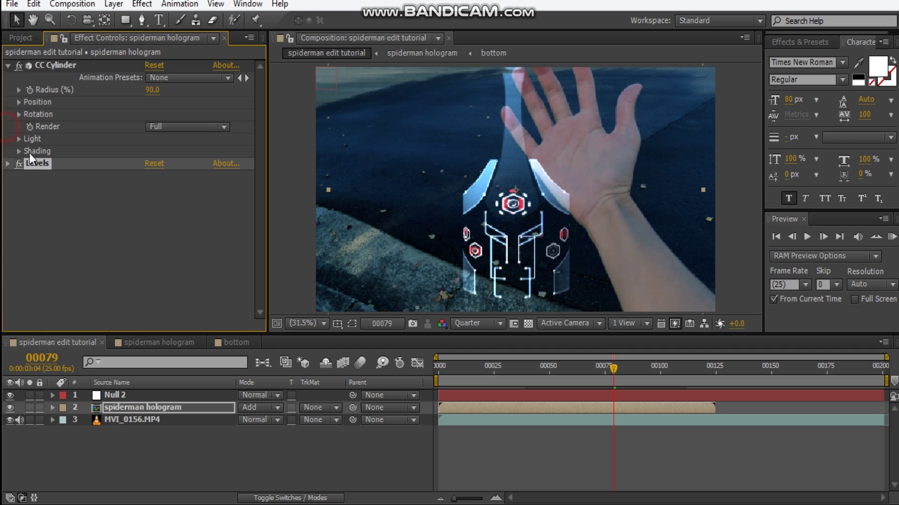
pyautogui.click(8, 65)
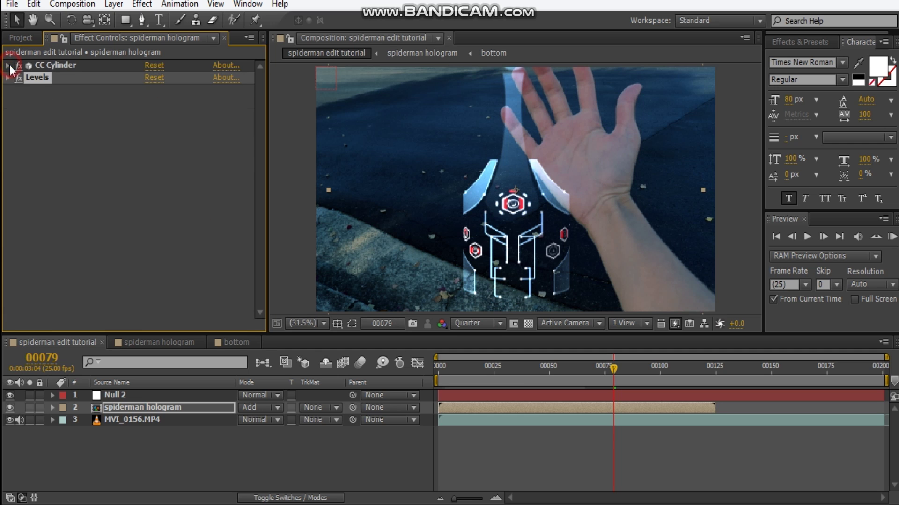
# Apply the Hue/Saturation effect to the spiderman hologram layer and set its Master Saturation to 70.
pyautogui.rightClick(93, 170)
pyautogui.moveTo(255, 185)
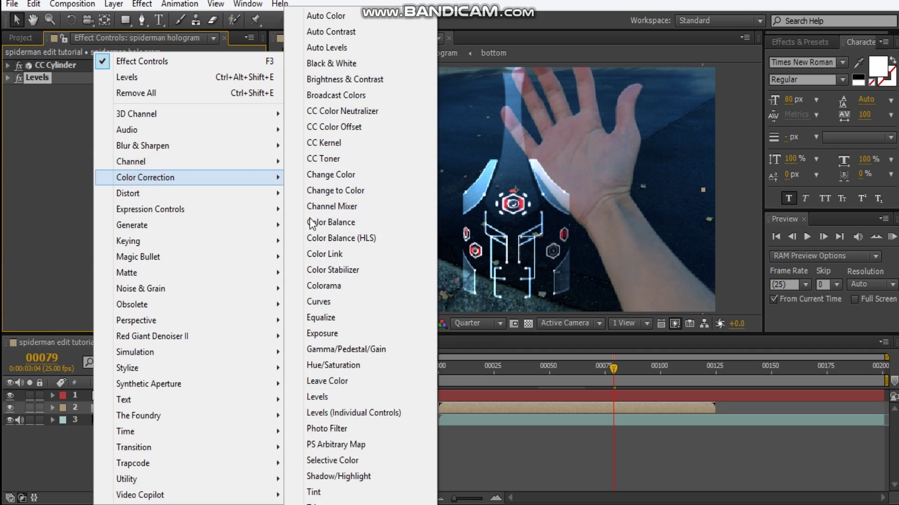
pyautogui.click(339, 365)
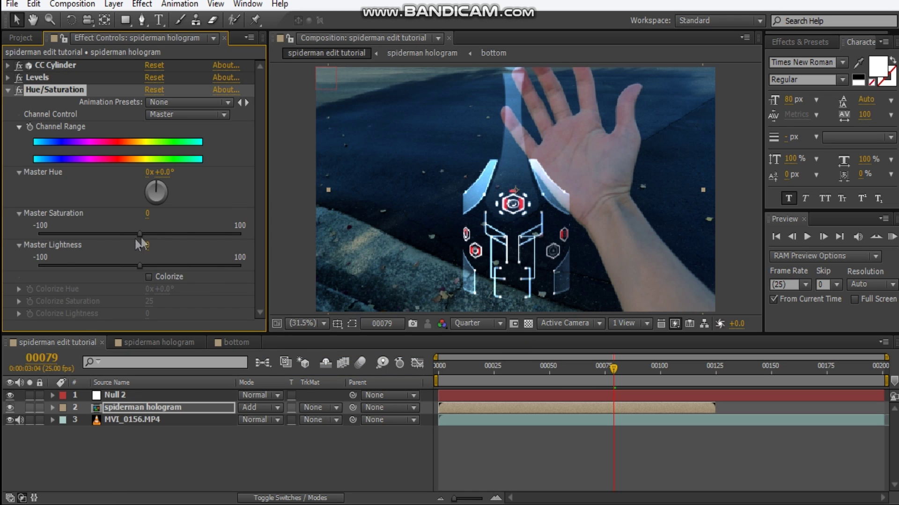
pyautogui.click(147, 213)
pyautogui.write('70')
pyautogui.press('Return')
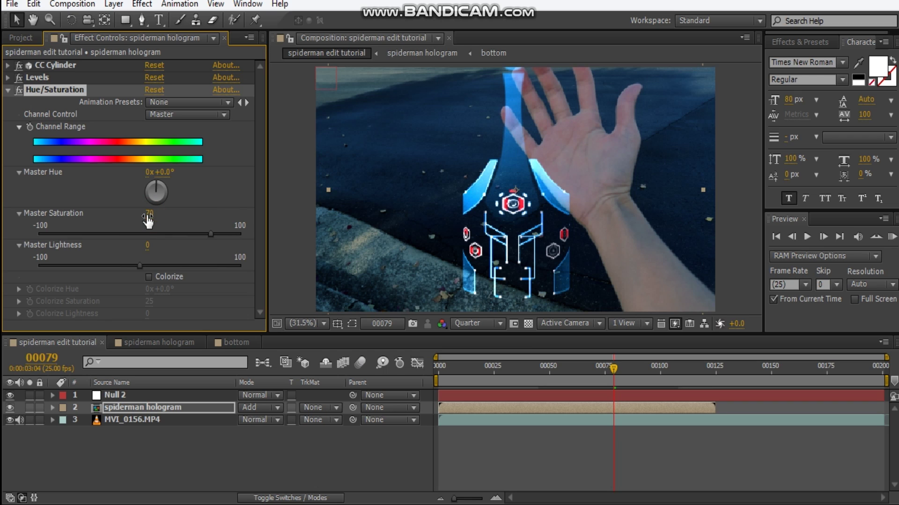
pyautogui.click(7, 90)
# Apply the Trapcode Shine effect to the spiderman hologram layer and sample light blues from the hologram for its Shadows and Midtones colors.
pyautogui.rightClick(171, 178)
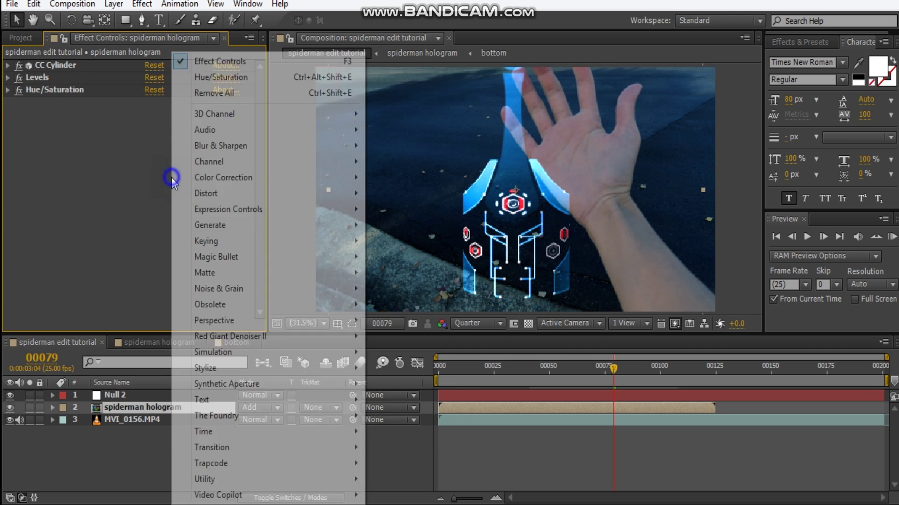
pyautogui.click(236, 462)
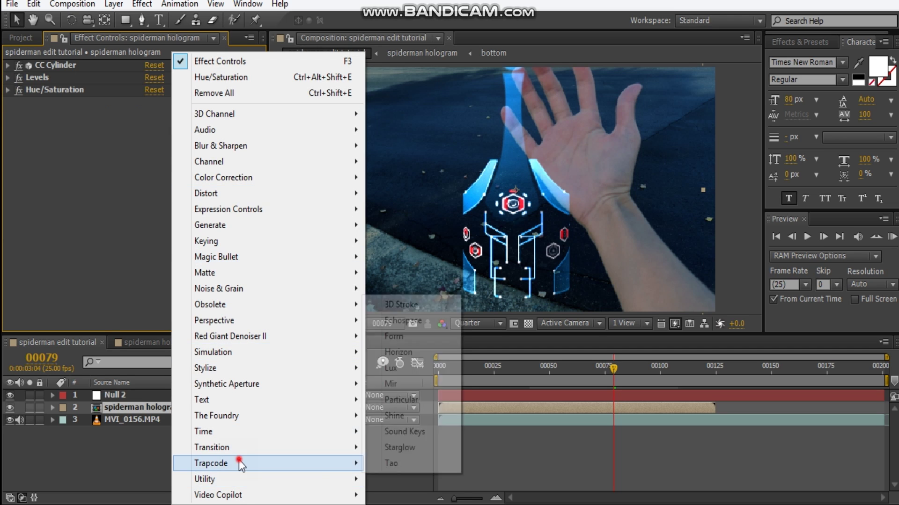
pyautogui.click(434, 414)
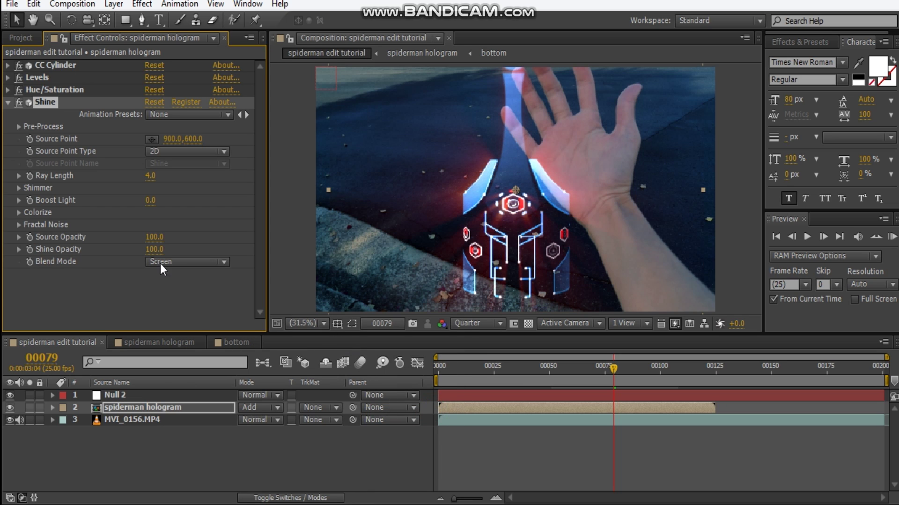
pyautogui.click(19, 213)
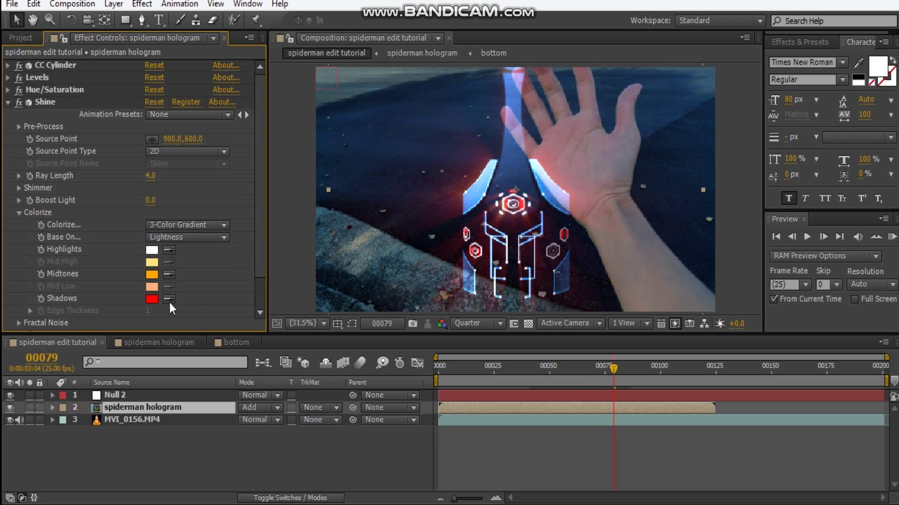
pyautogui.click(169, 299)
pyautogui.click(484, 174)
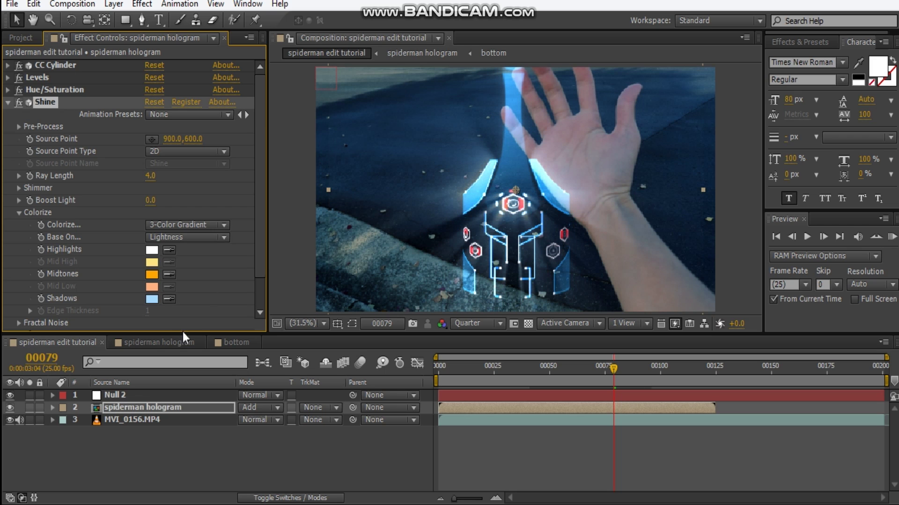
pyautogui.click(171, 275)
pyautogui.click(470, 196)
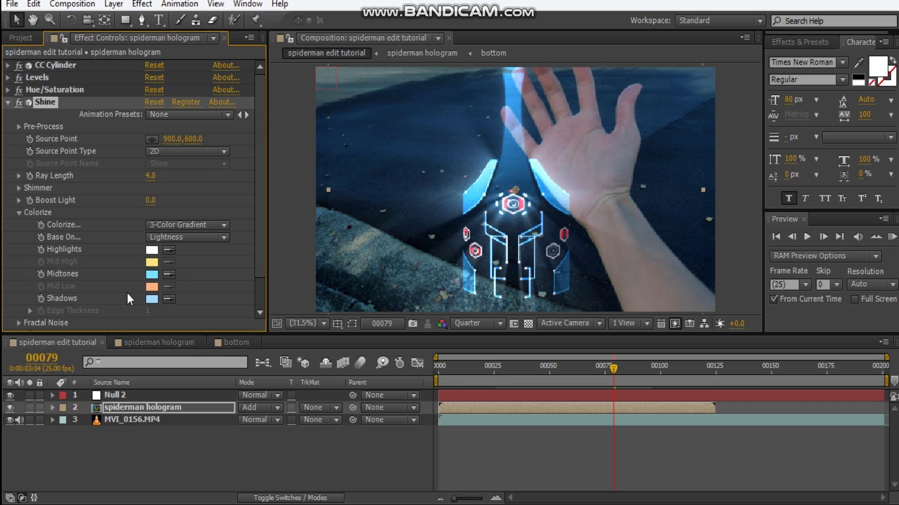
# Set the Shine effect's Ray Length to 3 and its Shine Opacity to 80.
pyautogui.click(150, 176)
pyautogui.write('3')
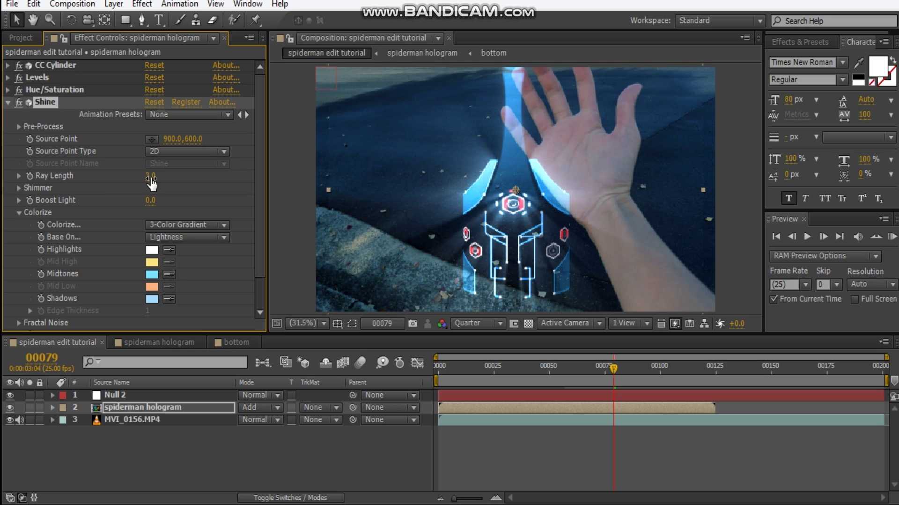
pyautogui.press('Return')
pyautogui.scroll(-1, 154, 217)
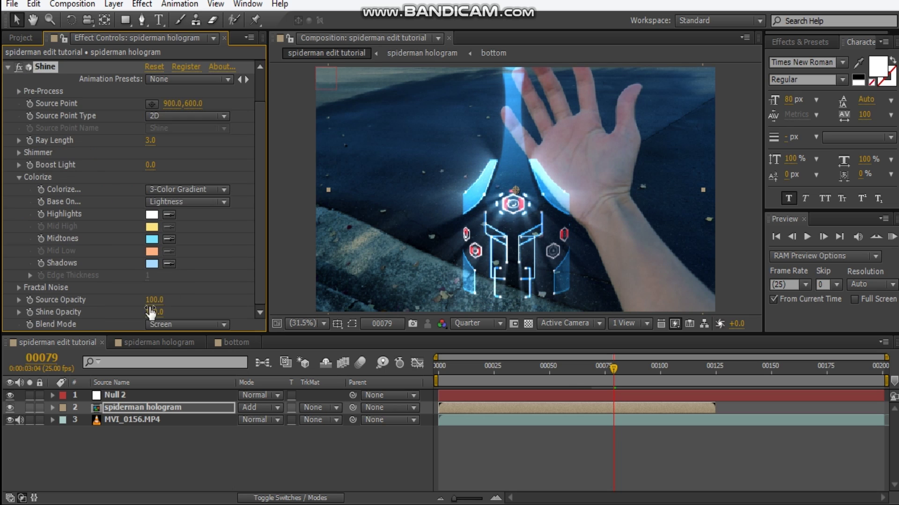
pyautogui.click(155, 312)
pyautogui.write('60')
pyautogui.press('Return')
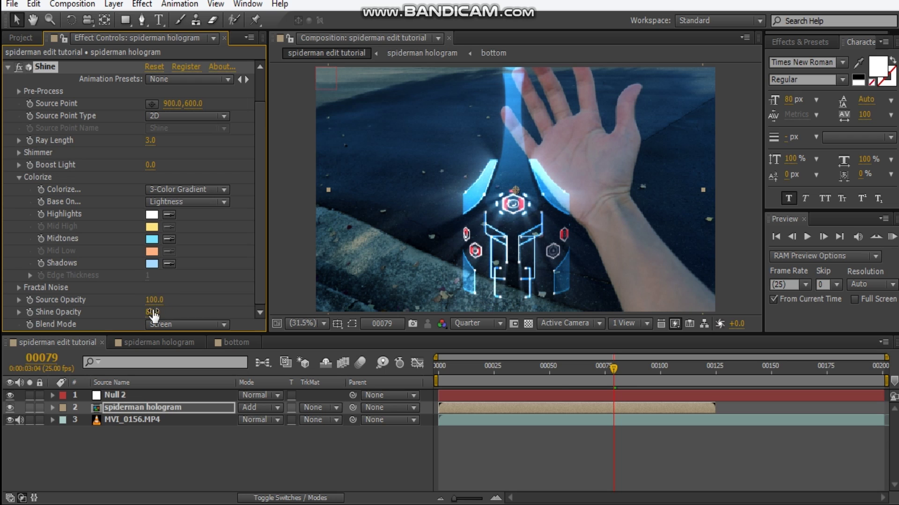
pyautogui.click(18, 177)
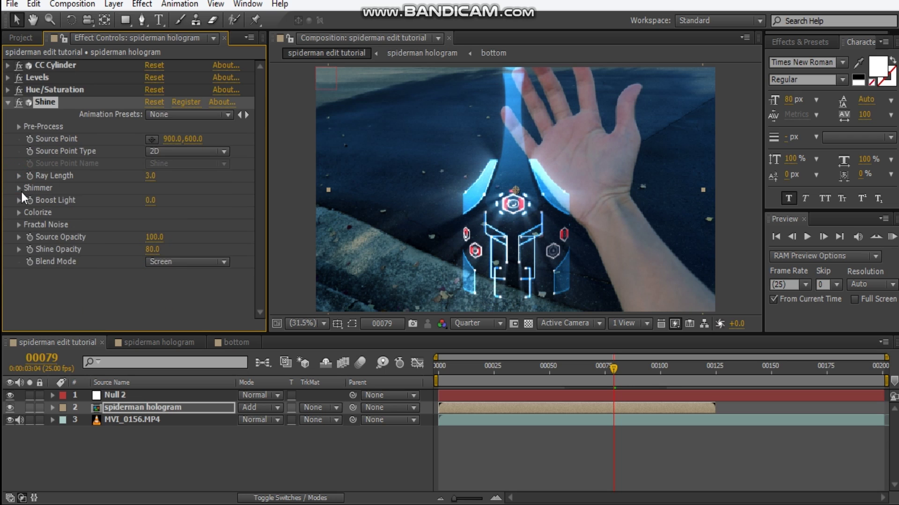
# Make the source point affect the Shine effect's shimmer, with Amount 73 and Detail 15.8.
pyautogui.click(19, 189)
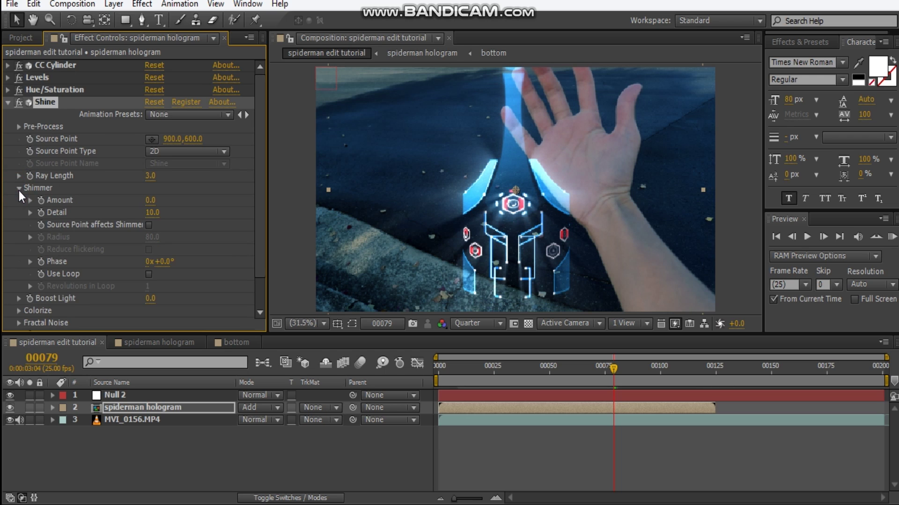
pyautogui.click(148, 226)
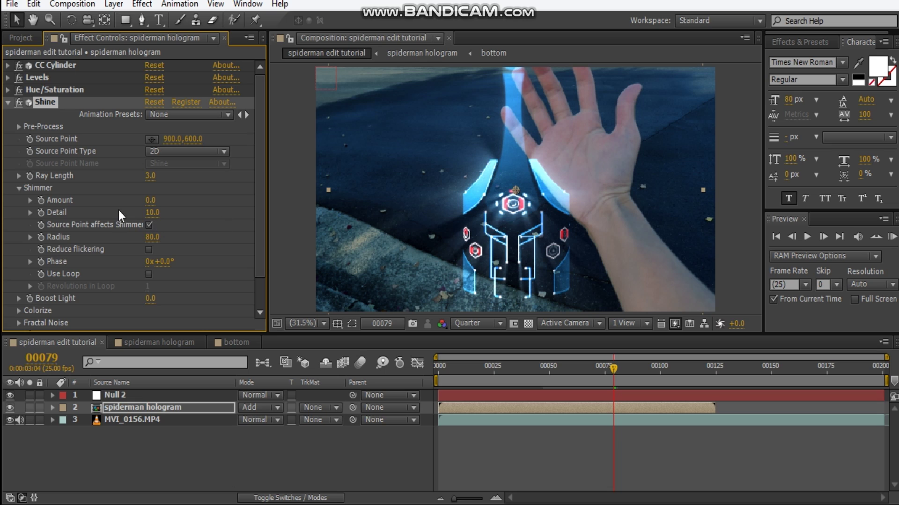
pyautogui.moveTo(148, 200)
pyautogui.mouseDown()
pyautogui.moveTo(181, 199)
pyautogui.moveTo(151, 211)
pyautogui.moveTo(189, 211)
pyautogui.mouseUp()
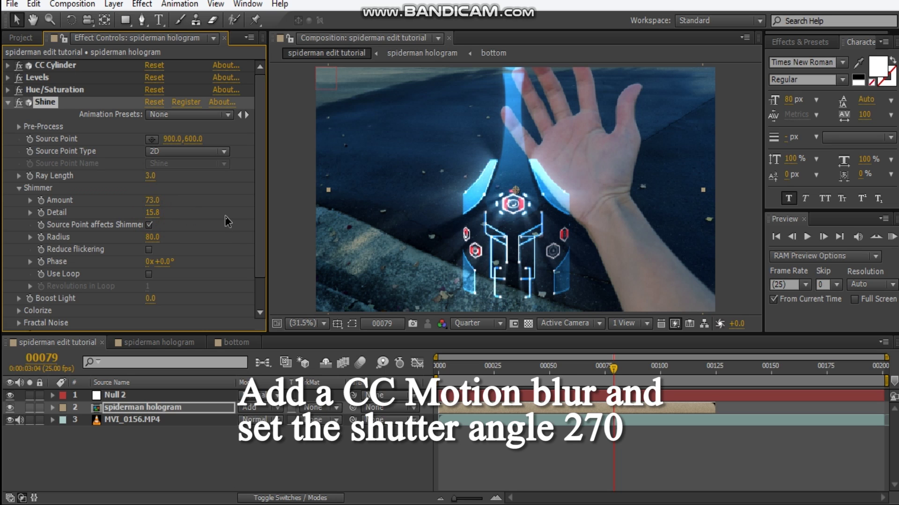
pyautogui.click(20, 187)
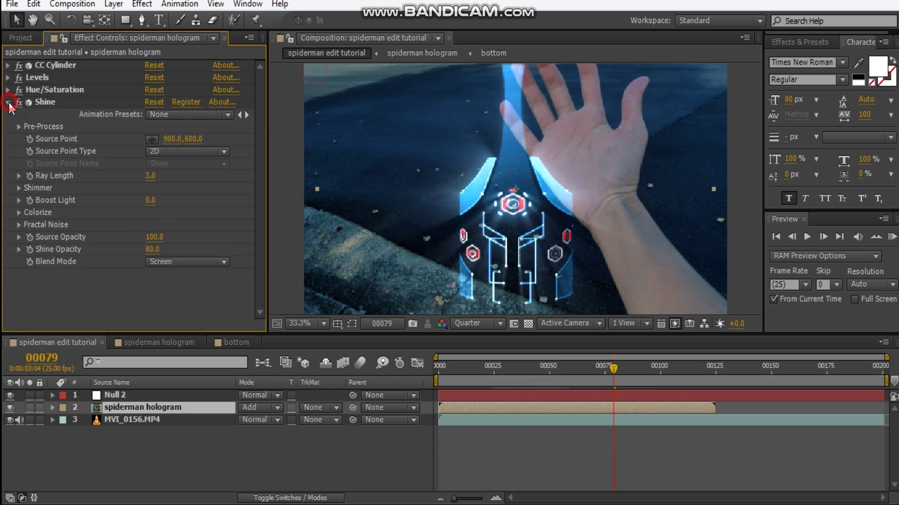
pyautogui.click(8, 103)
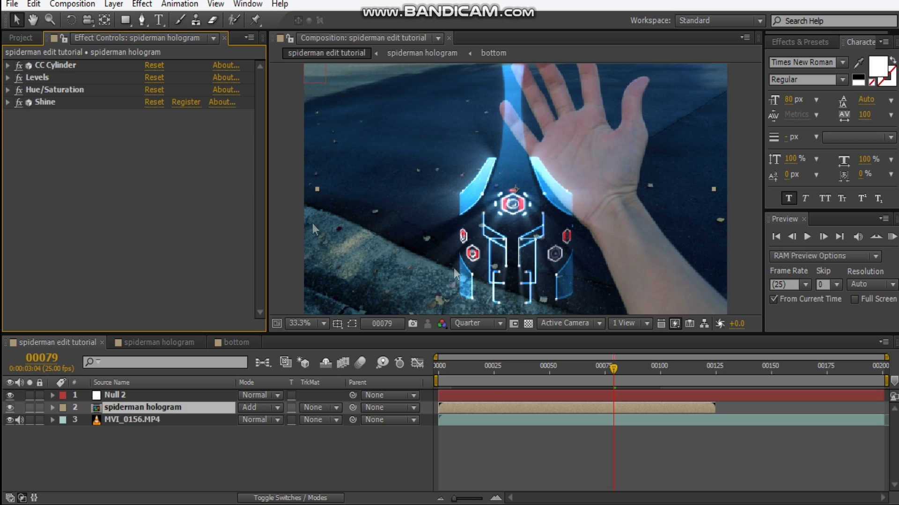
# Using Null 2's revealed keyframes as reference, shift the spiderman hologram layer to start at about frame 101 and parent it to Null 2.
pyautogui.click(164, 416)
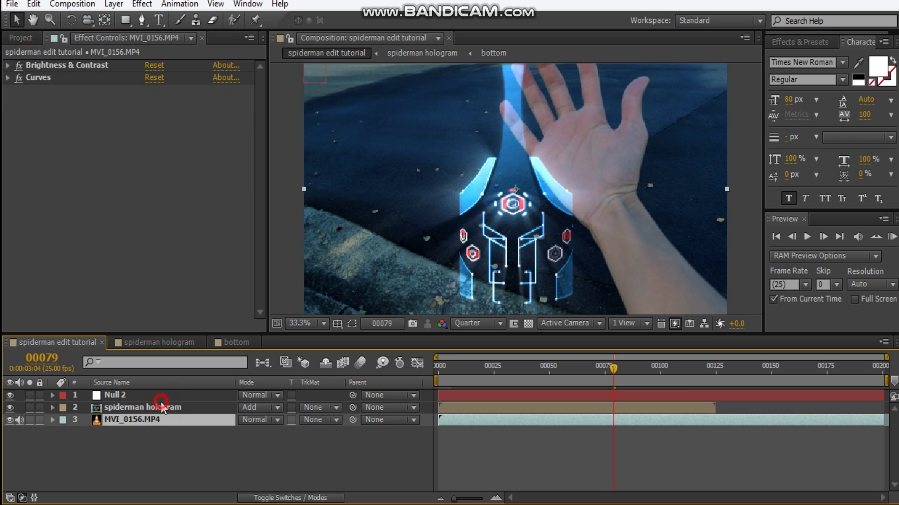
pyautogui.click(161, 401)
pyautogui.press('u')
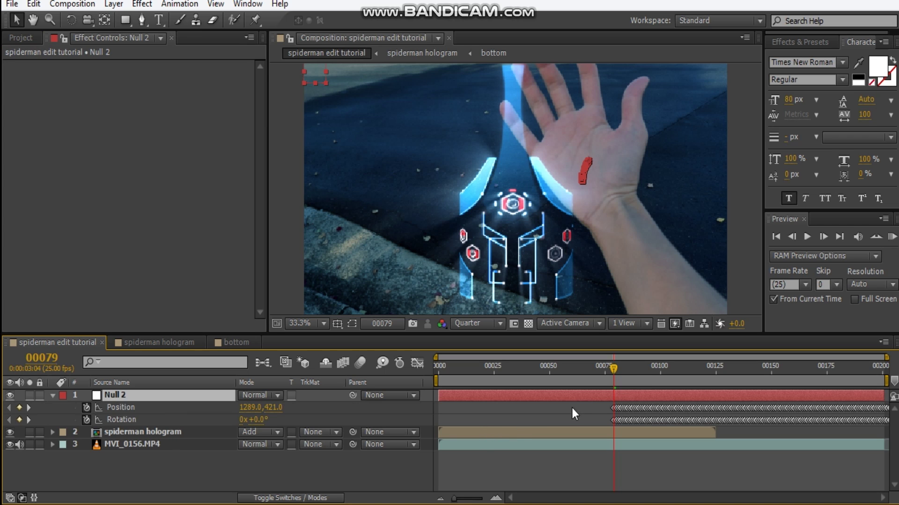
pyautogui.click(485, 439)
pyautogui.moveTo(482, 433)
pyautogui.mouseDown()
pyautogui.moveTo(693, 426)
pyautogui.moveTo(680, 433)
pyautogui.mouseUp()
pyautogui.click(663, 431)
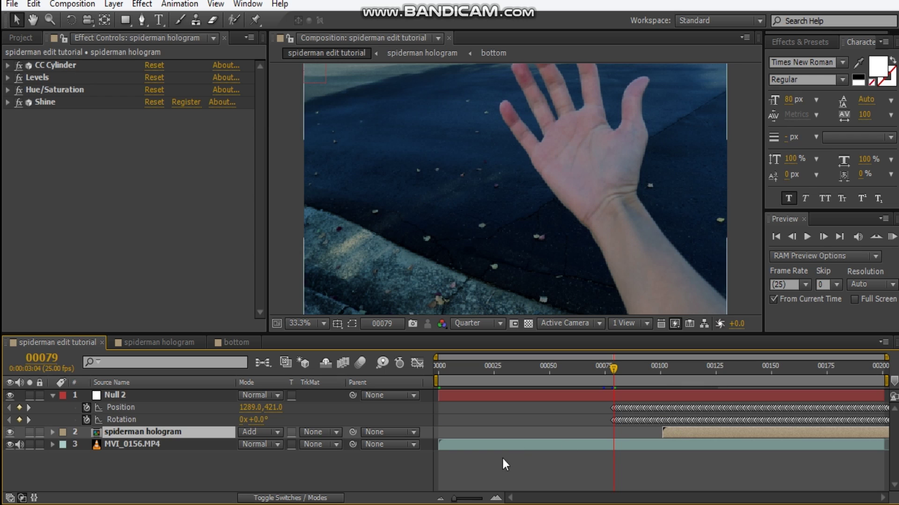
pyautogui.moveTo(353, 432); pyautogui.dragTo(89, 401)
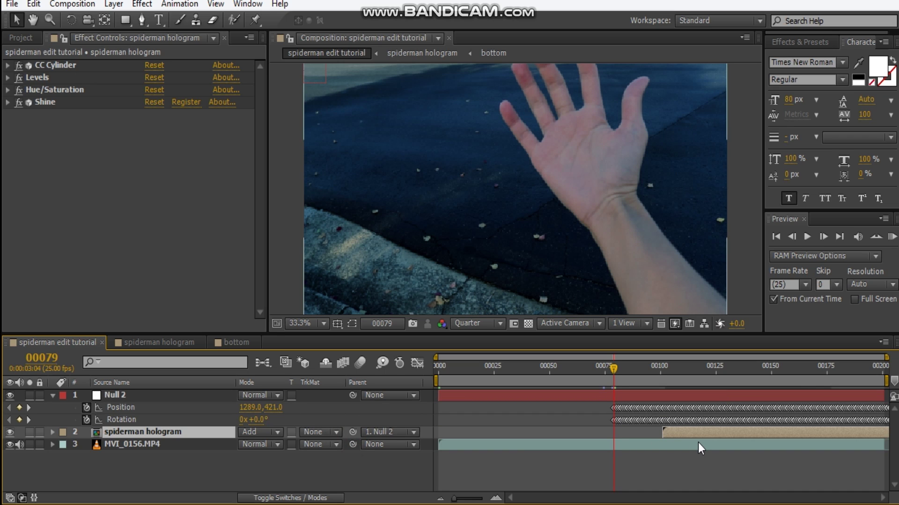
# Add a camera layer and place it between Null 2 and the spiderman hologram layer.
pyautogui.scroll(-2, 644, 207)
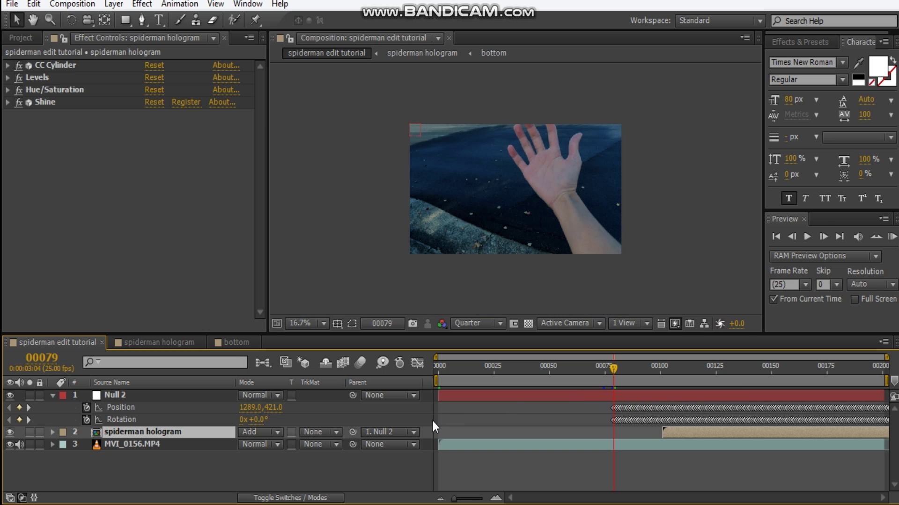
pyautogui.click(113, 5)
pyautogui.moveTo(131, 17)
pyautogui.click(370, 65)
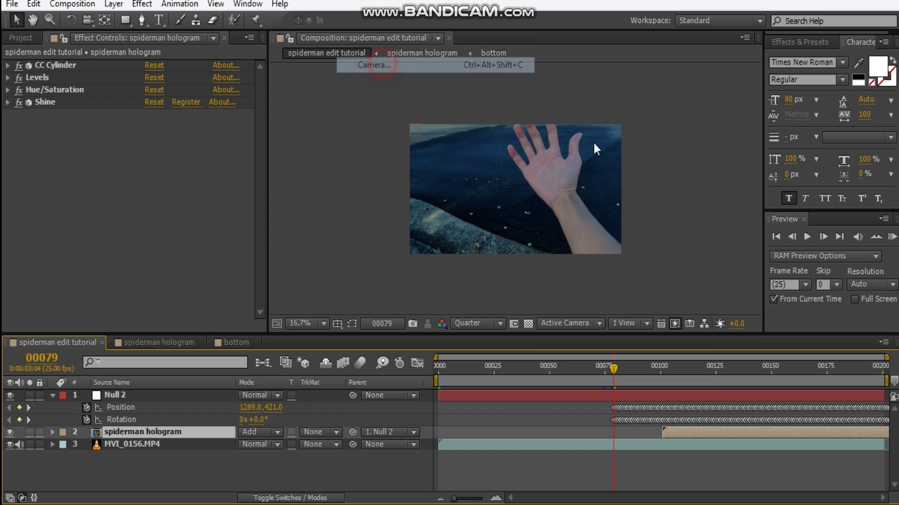
pyautogui.click(600, 407)
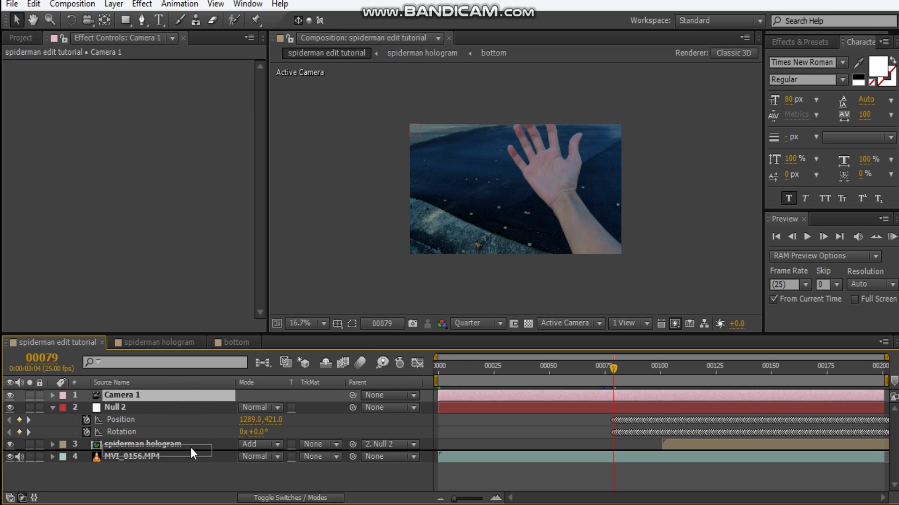
pyautogui.moveTo(126, 395); pyautogui.dragTo(195, 437)
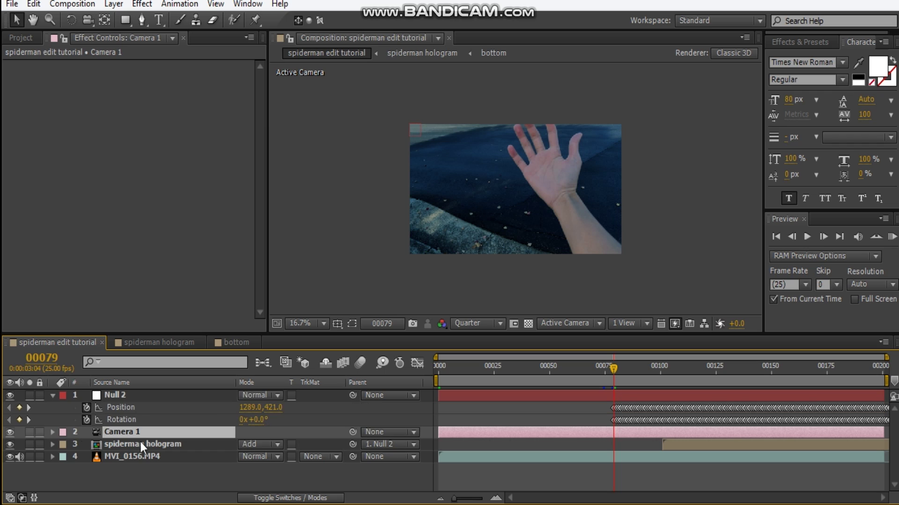
# At frame 113, move the camera so the hologram shifts onto the wrist and forearm.
pyautogui.click(689, 375)
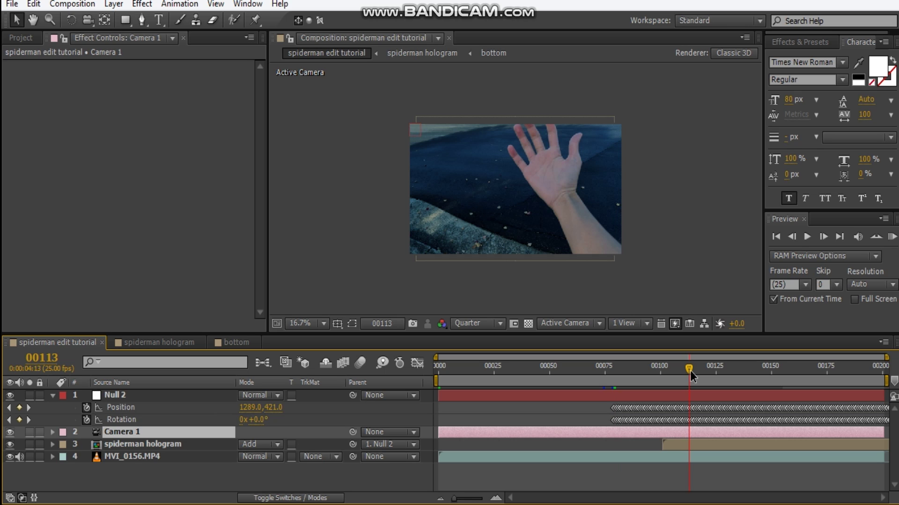
pyautogui.click(690, 372)
pyautogui.scroll(2, 478, 180)
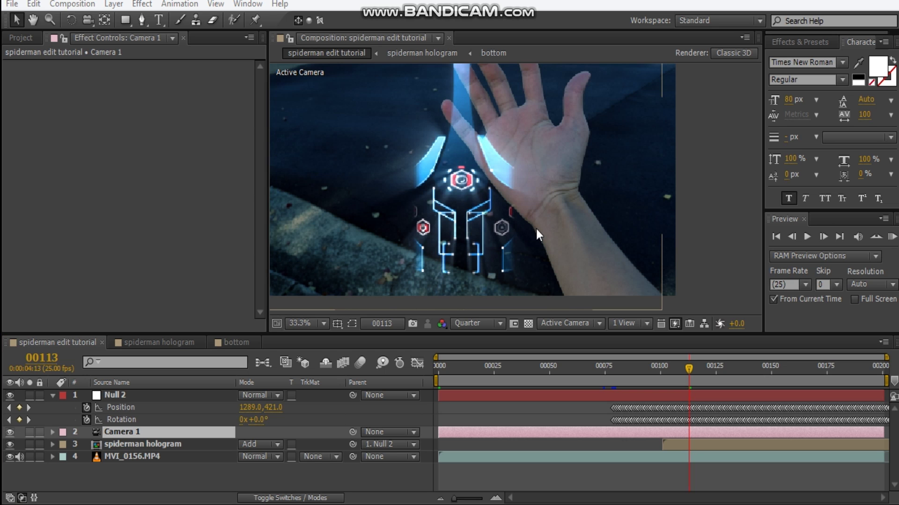
pyautogui.moveTo(497, 214); pyautogui.dragTo(558, 225)
pyautogui.press('c')
pyautogui.press('c')
pyautogui.press('c')
pyautogui.moveTo(607, 233); pyautogui.dragTo(564, 221)
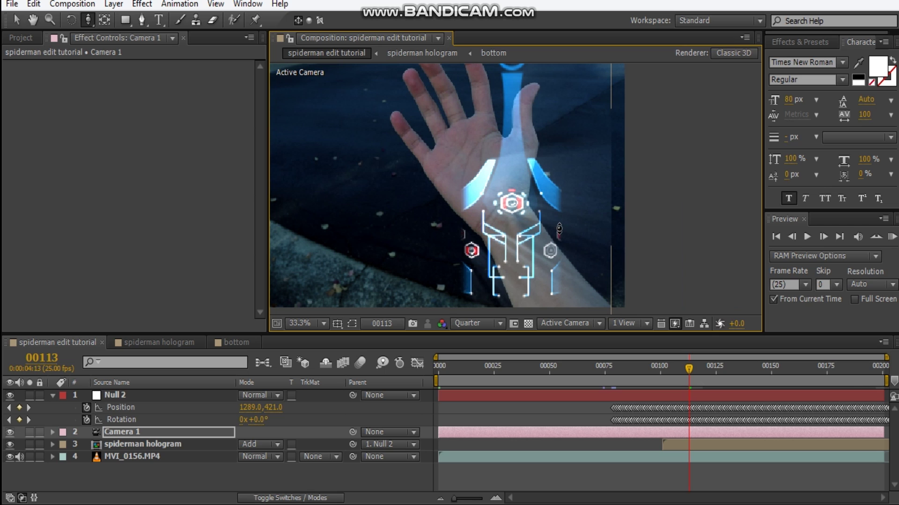
# Set the CC Cylinder Rotation Z of the spiderman hologram layer to -33° to match the forearm's angle.
pyautogui.click(155, 446)
pyautogui.click(8, 67)
pyautogui.click(19, 114)
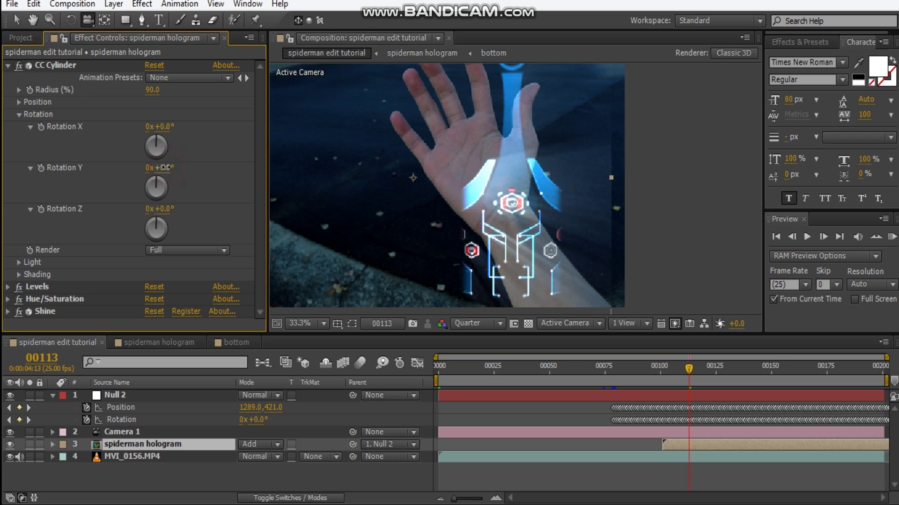
pyautogui.moveTo(162, 208); pyautogui.dragTo(145, 206)
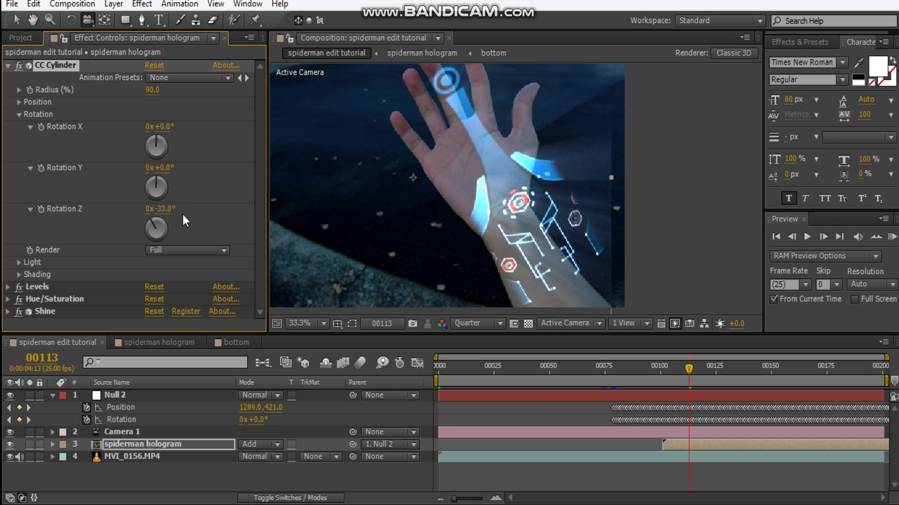
# Adjust the camera to shrink the hologram and align it along the forearm, with its ring on the palm.
pyautogui.press('c')
pyautogui.press('c')
pyautogui.press('c')
pyautogui.press('c')
pyautogui.click(529, 229)
pyautogui.moveTo(530, 228); pyautogui.dragTo(510, 232)
pyautogui.moveTo(488, 211); pyautogui.dragTo(571, 229)
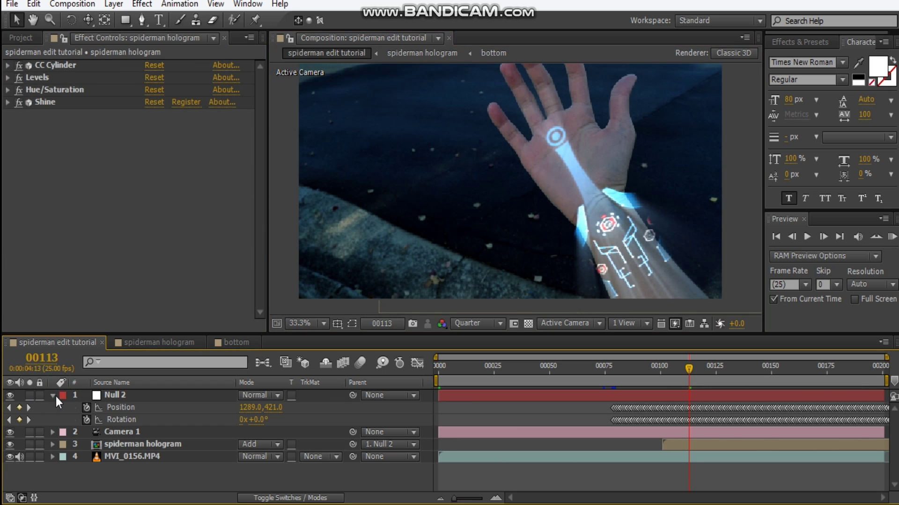
# Place the reference photo nn.PNG above all layers of the composition and enlarge it to cover the frame.
pyautogui.click(53, 396)
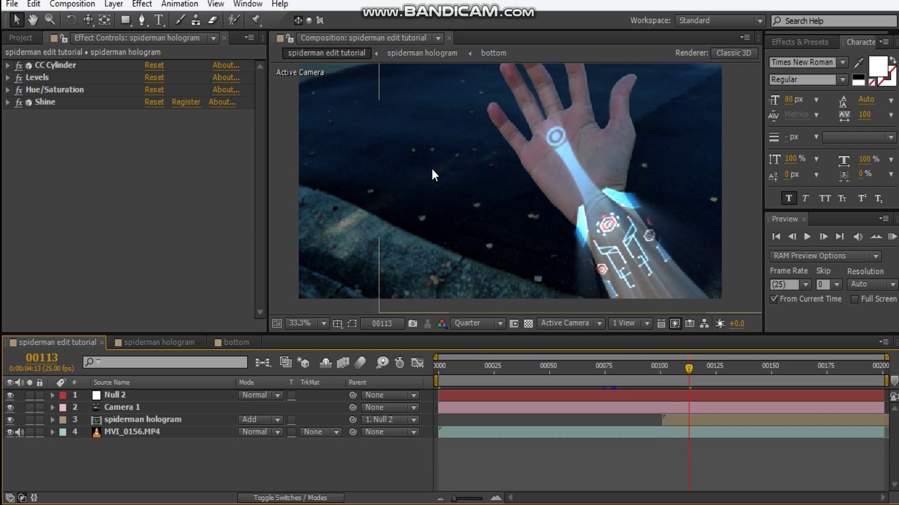
pyautogui.click(24, 39)
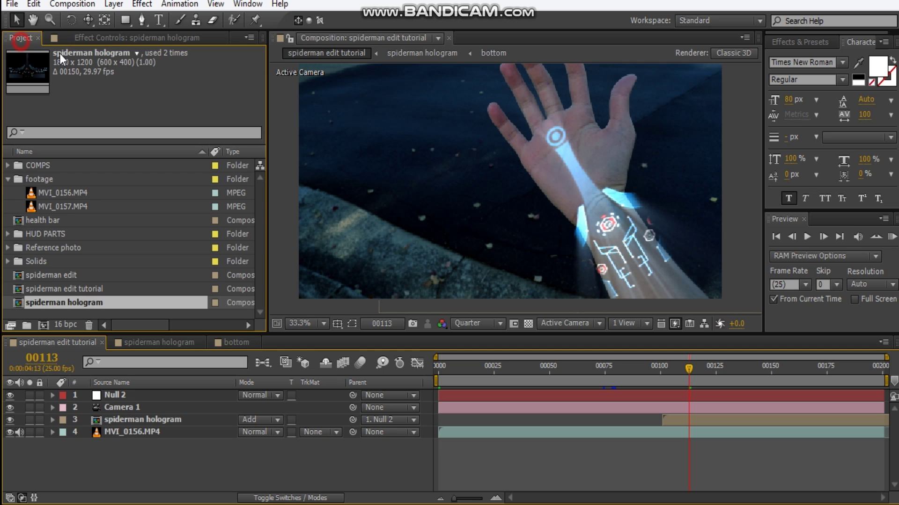
pyautogui.click(9, 180)
pyautogui.click(8, 220)
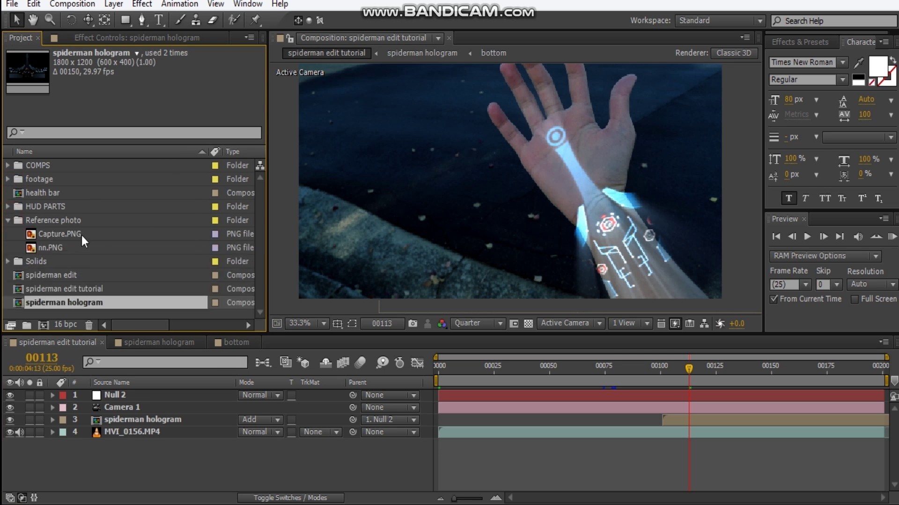
pyautogui.click(66, 247)
pyautogui.moveTo(46, 250); pyautogui.dragTo(147, 392)
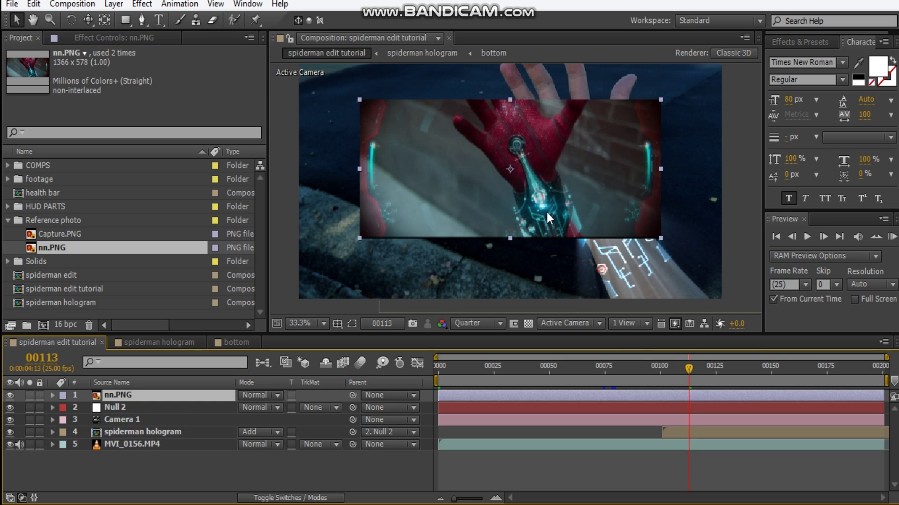
pyautogui.moveTo(661, 239); pyautogui.dragTo(727, 300)
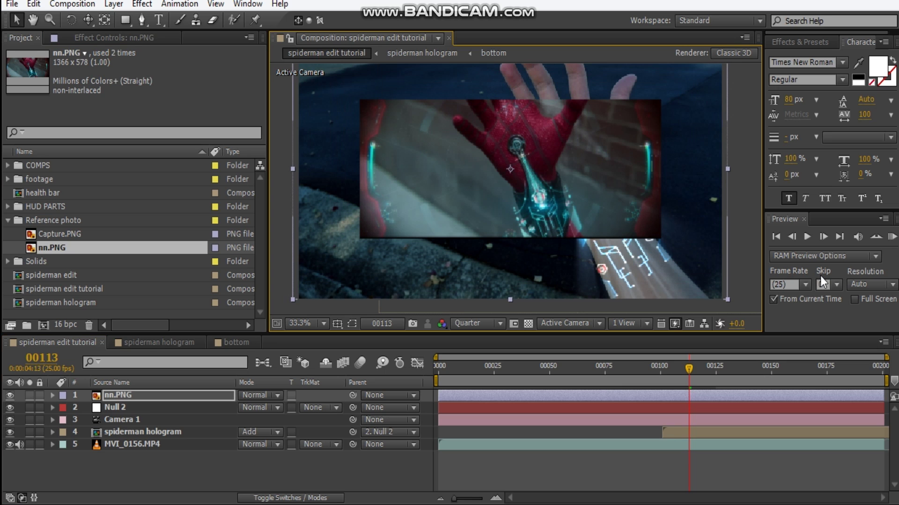
pyautogui.moveTo(604, 259); pyautogui.dragTo(618, 304)
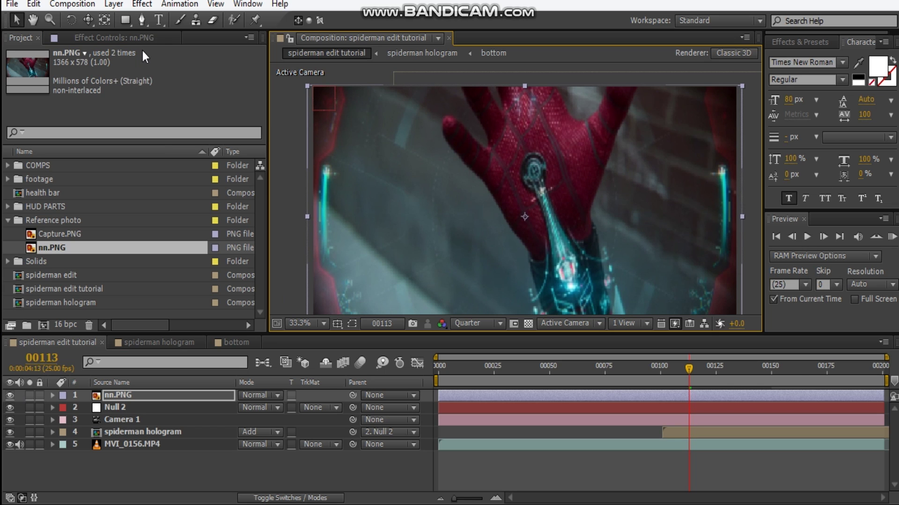
# Create a 1920 x 1080 px red (FF0000) solid above the reference photo and hide it.
pyautogui.hotkey('ctrl', 'y')
pyautogui.click(649, 319)
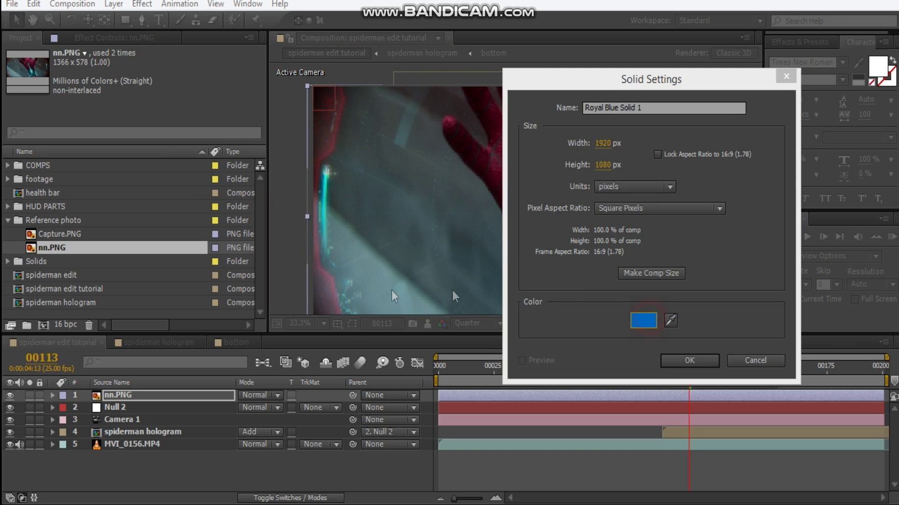
pyautogui.click(219, 206)
pyautogui.click(209, 144)
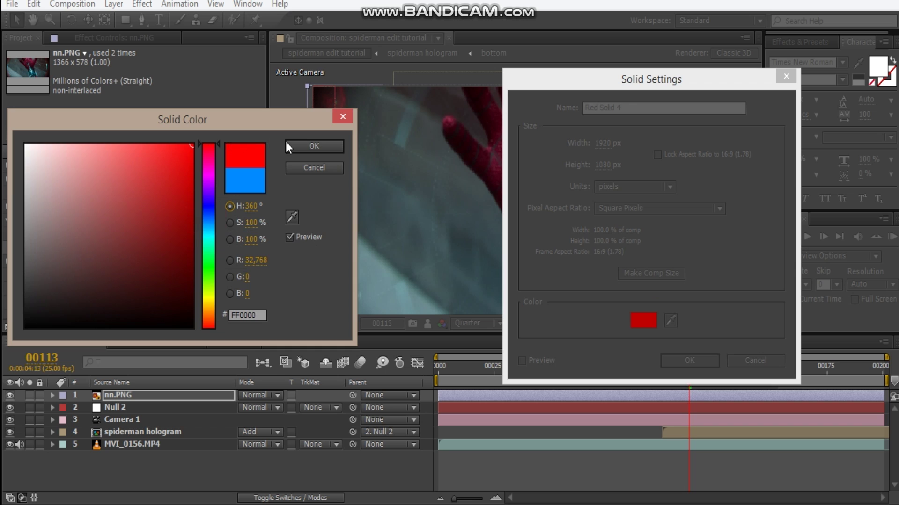
pyautogui.click(286, 143)
pyautogui.press('Return')
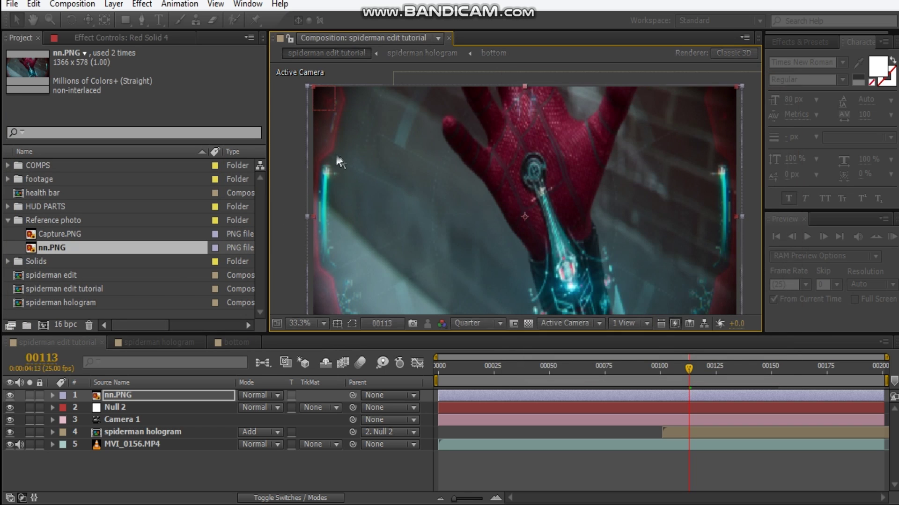
pyautogui.scroll(2, 436, 122)
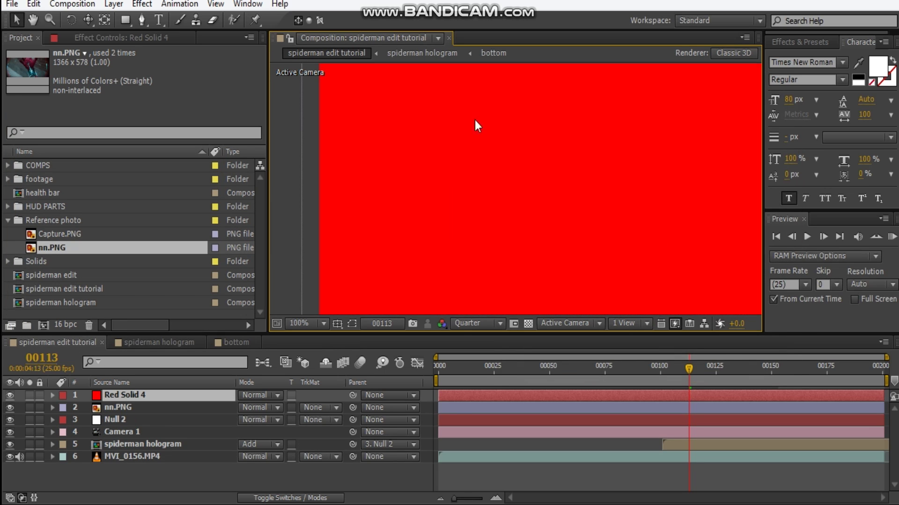
pyautogui.click(10, 396)
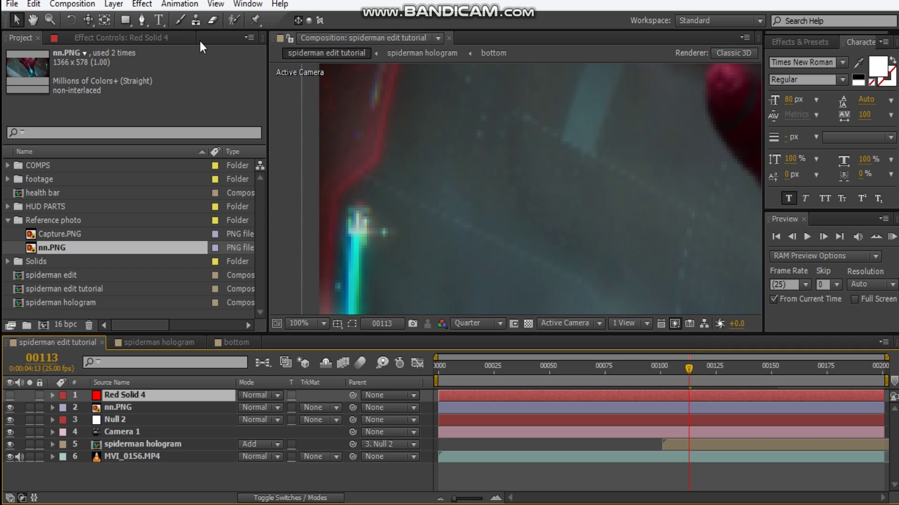
# On the hidden red solid, trace the inner edge of the photo's left red HUD border with the Pen tool.
pyautogui.click(141, 20)
pyautogui.moveTo(382, 126); pyautogui.dragTo(405, 162)
pyautogui.click(418, 85)
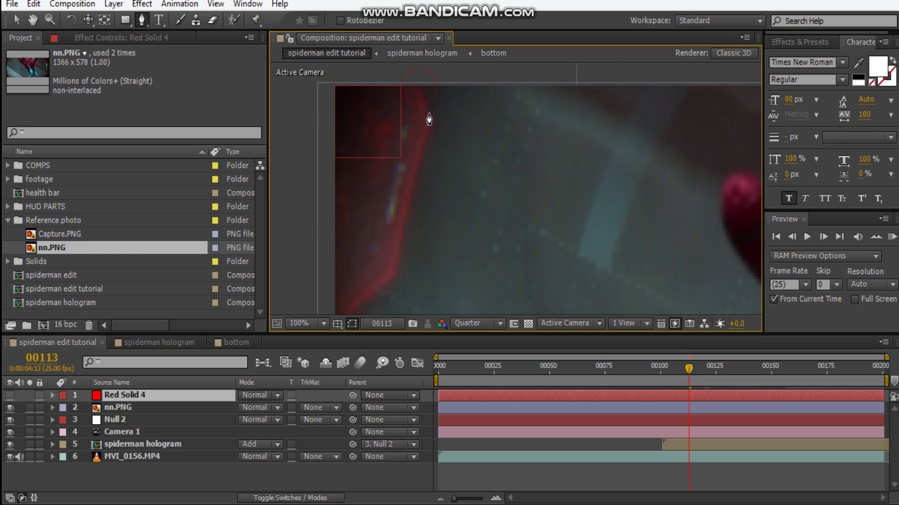
pyautogui.click(430, 123)
pyautogui.click(392, 279)
pyautogui.moveTo(421, 273); pyautogui.dragTo(498, 143)
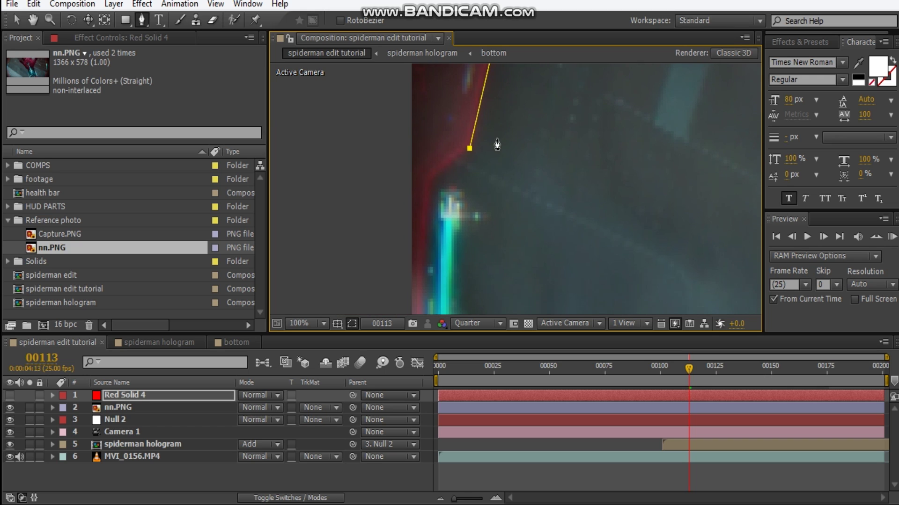
pyautogui.click(430, 183)
pyautogui.moveTo(524, 222); pyautogui.dragTo(512, 111)
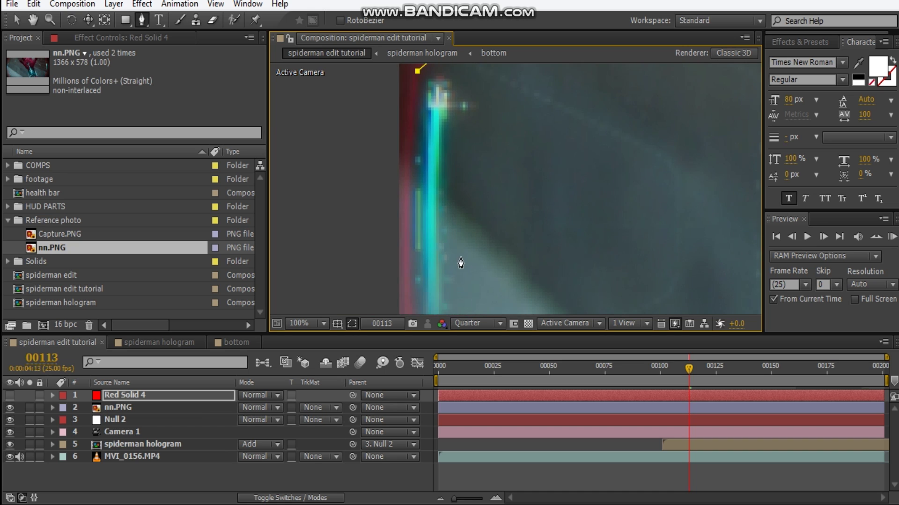
pyautogui.moveTo(459, 262); pyautogui.dragTo(470, 162)
pyautogui.click(431, 263)
pyautogui.moveTo(445, 269); pyautogui.dragTo(373, 83)
pyautogui.click(395, 110)
pyautogui.click(431, 262)
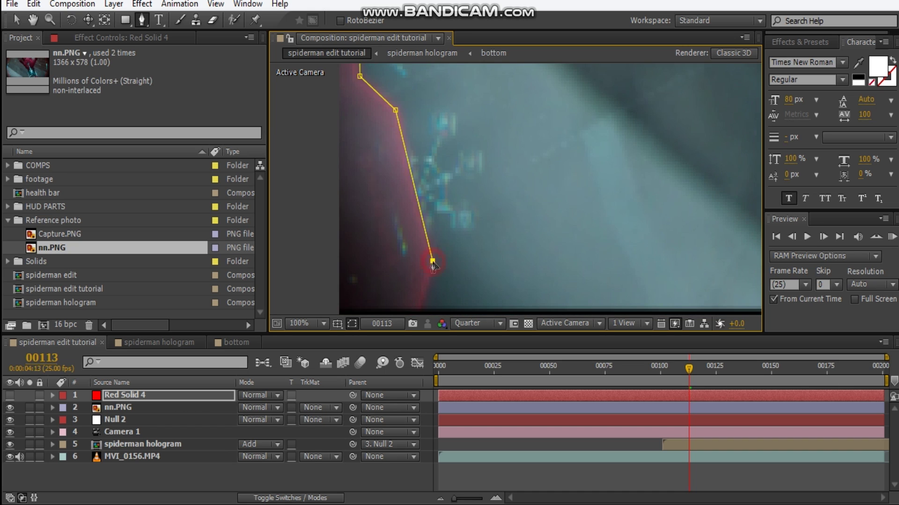
pyautogui.moveTo(431, 299); pyautogui.dragTo(467, 239)
pyautogui.click(457, 255)
# Continue the mask path outside the left of the frame and close it above the photo's upper edge.
pyautogui.scroll(-1, 444, 274)
pyautogui.click(420, 209)
pyautogui.click(421, 176)
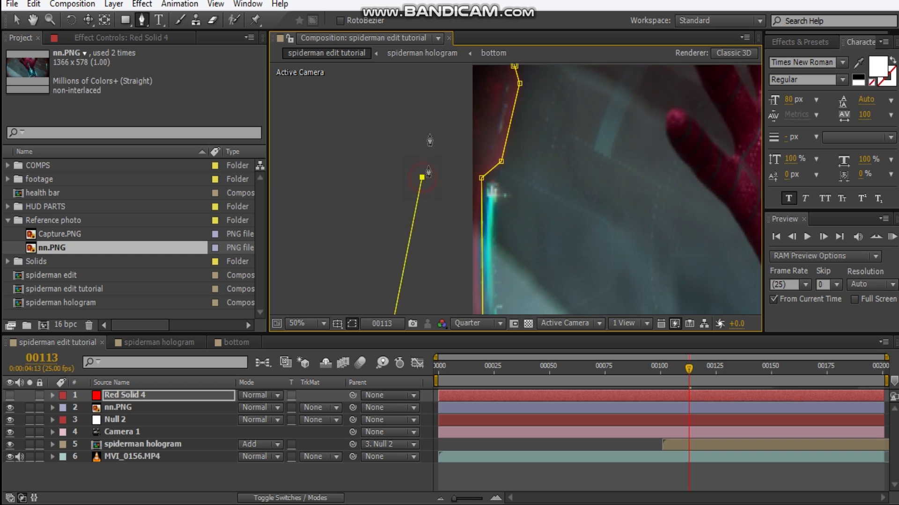
pyautogui.moveTo(427, 143); pyautogui.dragTo(415, 248)
pyautogui.click(418, 119)
pyautogui.click(493, 133)
pyautogui.click(503, 169)
pyautogui.scroll(-2, 549, 191)
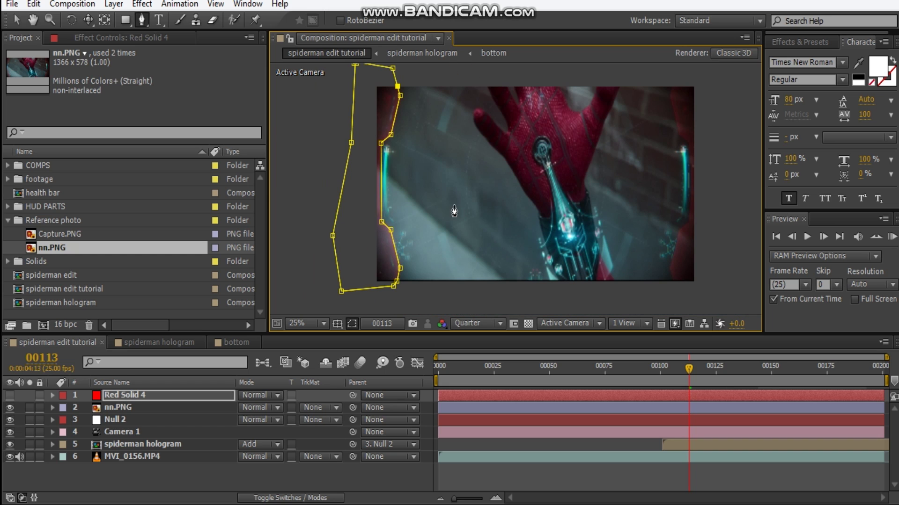
# Duplicate Mask 1 of the red solid and set the copy's mode to Subtract.
pyautogui.click(119, 397)
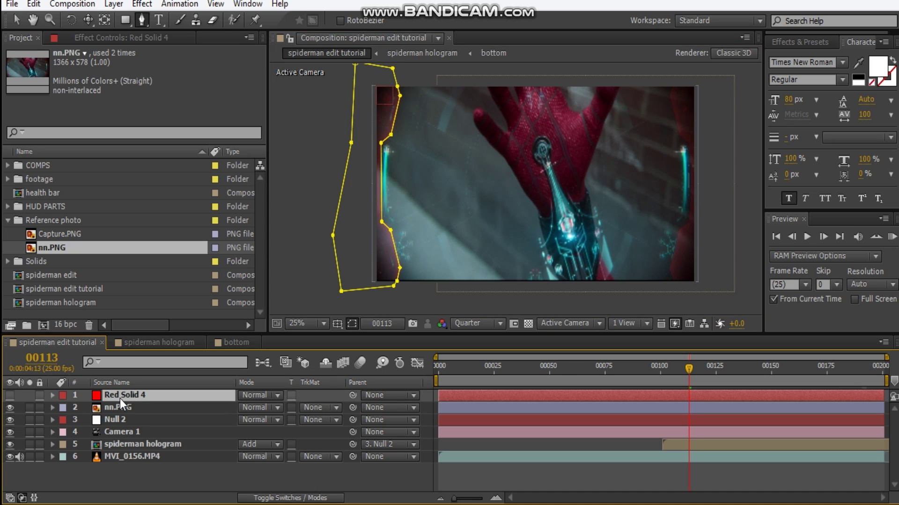
pyautogui.press('m')
pyautogui.click(125, 408)
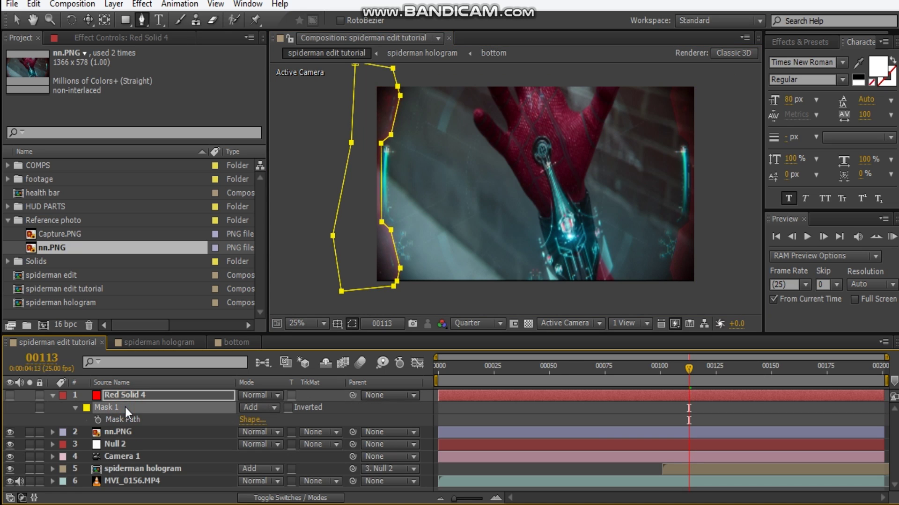
pyautogui.hotkey('ctrl', 'd')
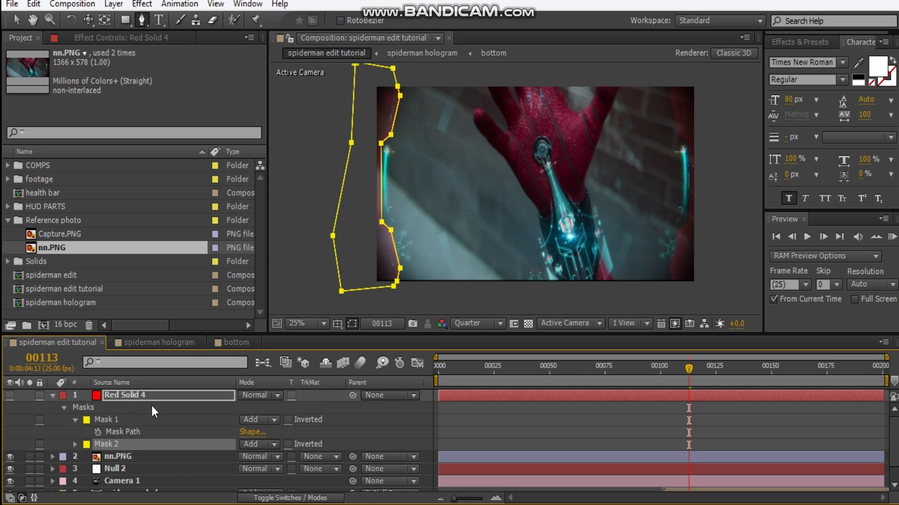
pyautogui.click(246, 445)
pyautogui.click(279, 369)
# Offset Mask 2 slightly left of Mask 1 to leave a thin red strip, and set its feather to 86 pixels.
pyautogui.moveTo(328, 198); pyautogui.dragTo(421, 194)
pyautogui.press('y')
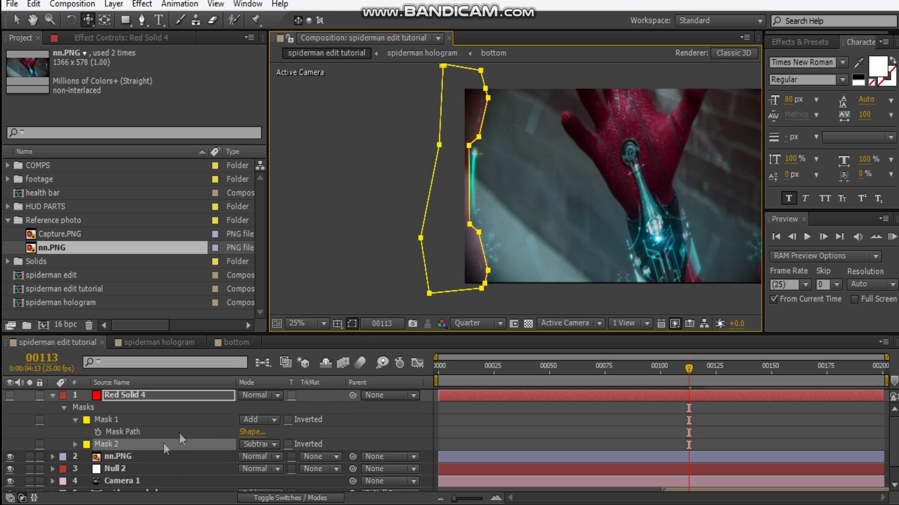
pyautogui.press('v')
pyautogui.doubleClick(424, 219)
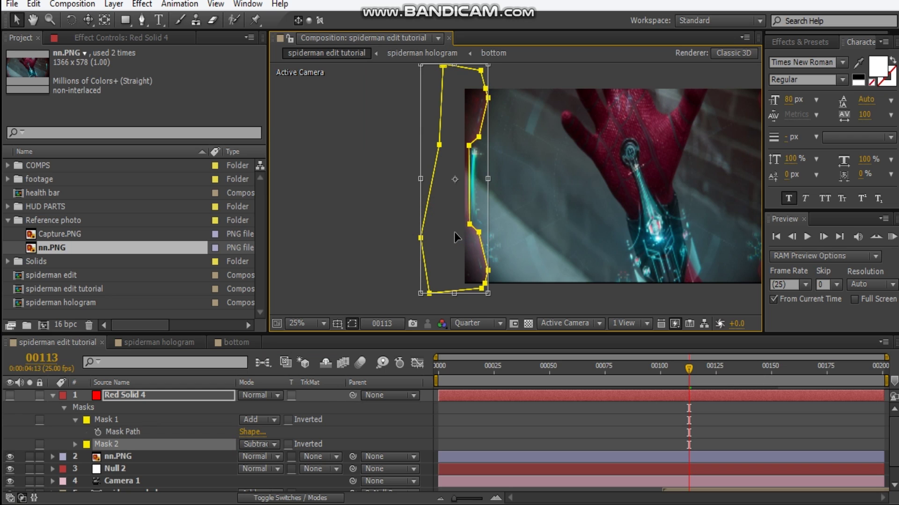
pyautogui.moveTo(456, 232); pyautogui.dragTo(453, 232)
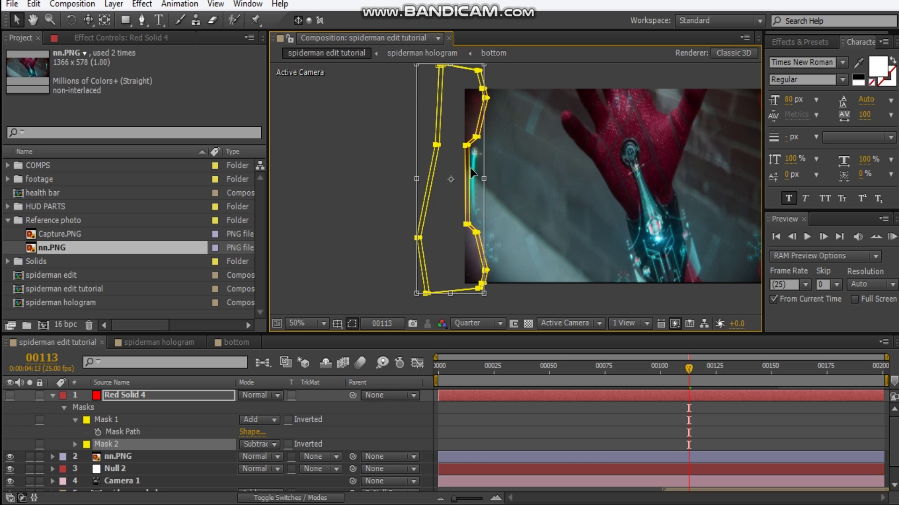
pyautogui.scroll(2, 470, 167)
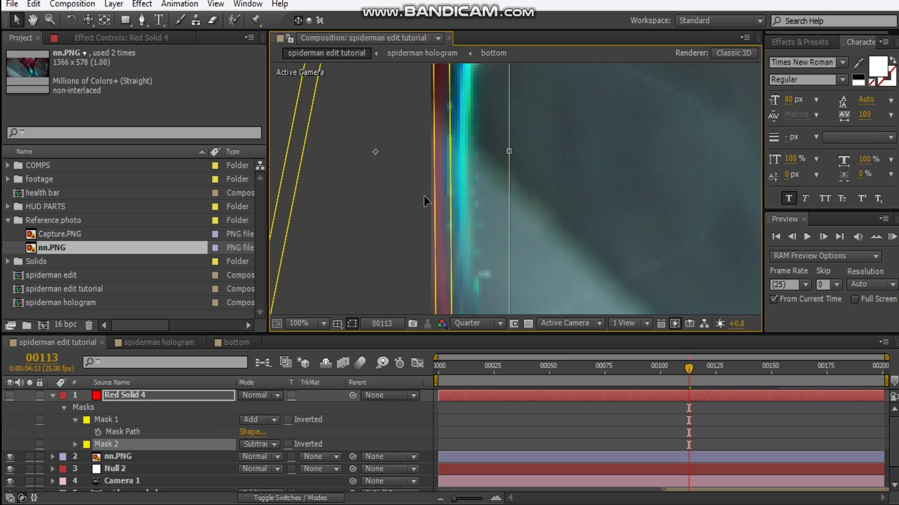
pyautogui.scroll(-2, 482, 232)
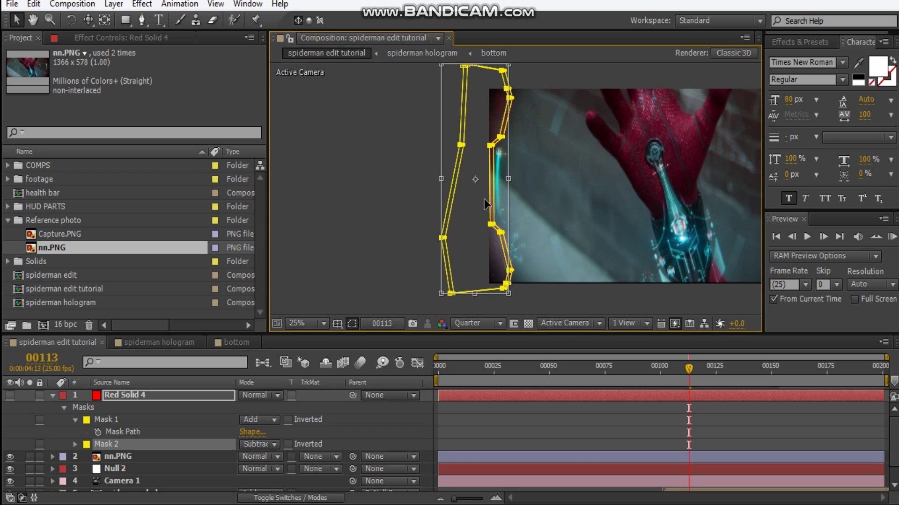
pyautogui.scroll(2, 482, 200)
pyautogui.moveTo(488, 148); pyautogui.dragTo(456, 172)
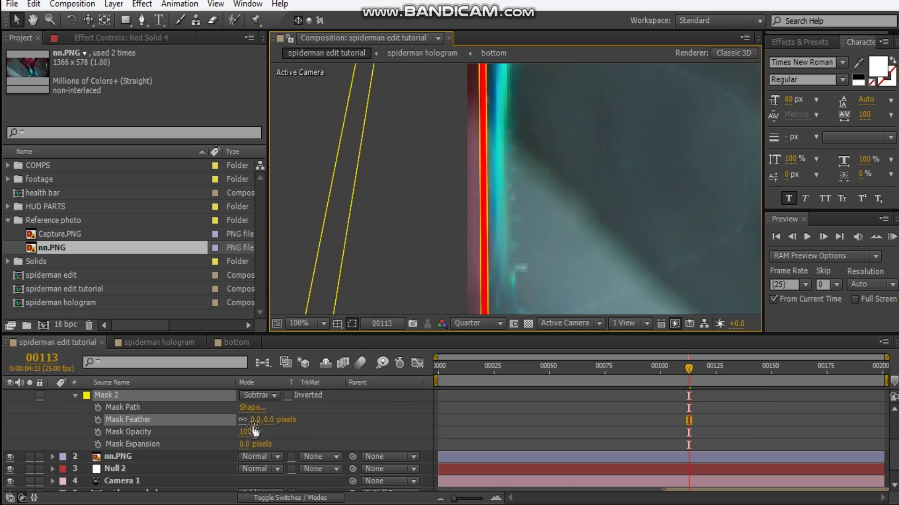
pyautogui.moveTo(256, 420); pyautogui.dragTo(264, 421)
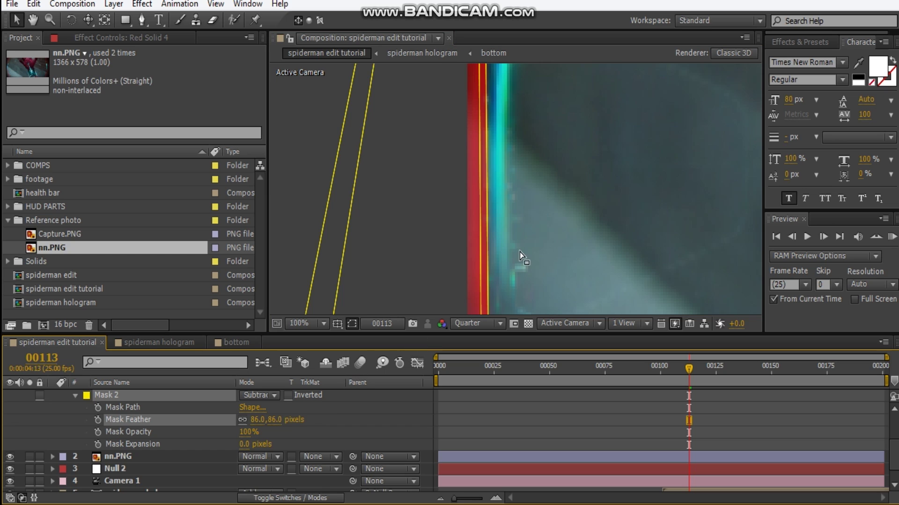
# Move the upper inner points of Mask 2 closer to Mask 1 to thin the upper red edge.
pyautogui.scroll(-1, 519, 252)
pyautogui.moveTo(543, 208); pyautogui.dragTo(512, 293)
pyautogui.moveTo(487, 219); pyautogui.dragTo(487, 298)
pyautogui.scroll(1, 491, 176)
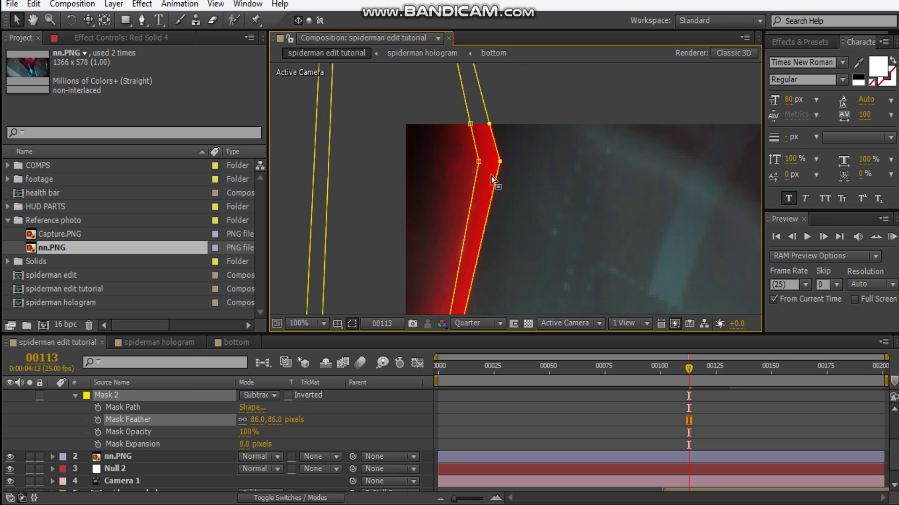
pyautogui.click(479, 162)
pyautogui.moveTo(476, 166); pyautogui.dragTo(485, 167)
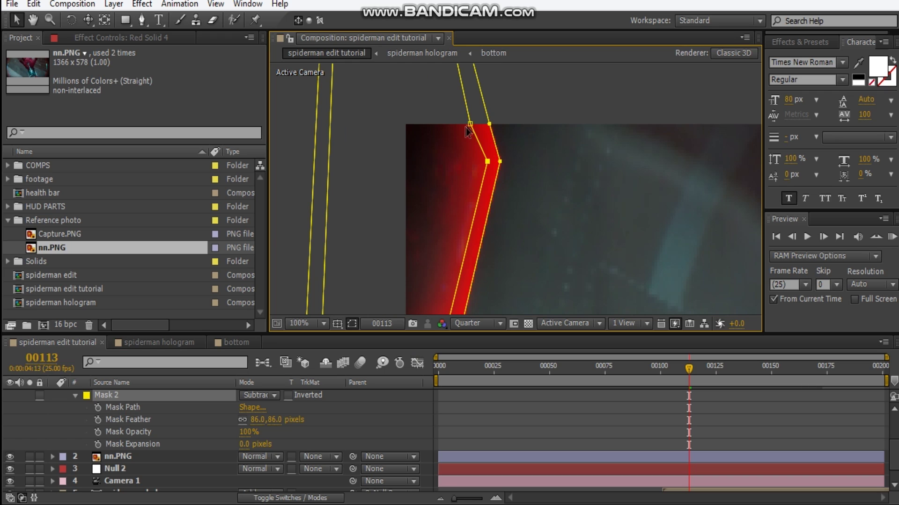
pyautogui.moveTo(472, 126); pyautogui.dragTo(480, 125)
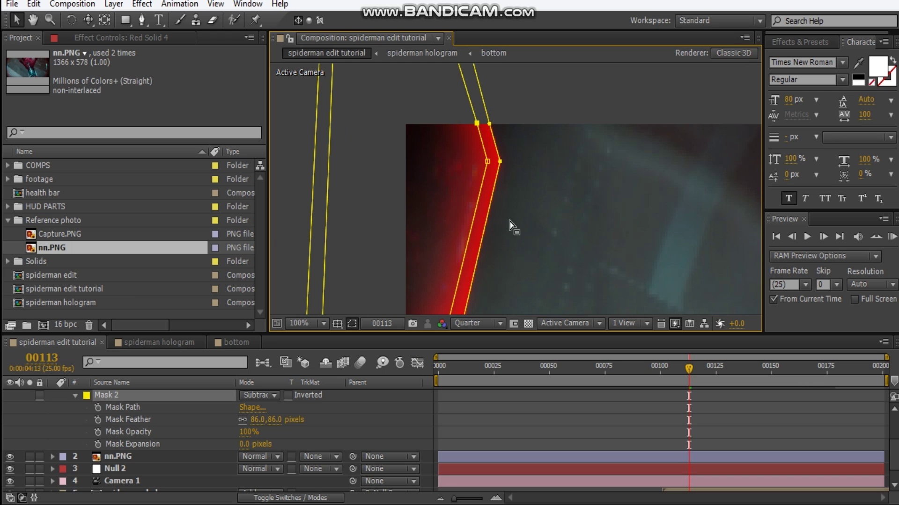
pyautogui.moveTo(509, 222); pyautogui.dragTo(547, 59)
pyautogui.moveTo(504, 187); pyautogui.dragTo(496, 297)
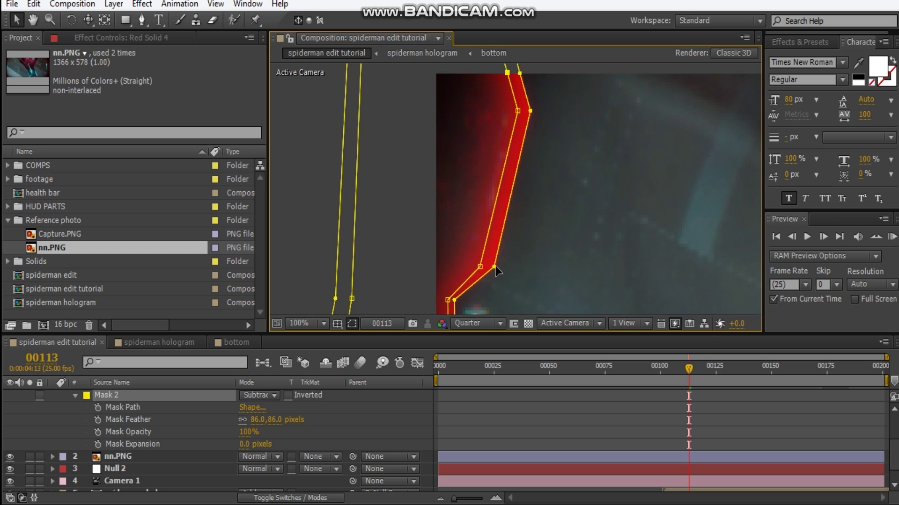
pyautogui.moveTo(480, 267); pyautogui.dragTo(490, 263)
pyautogui.moveTo(519, 111); pyautogui.dragTo(523, 111)
# Move the lower inner points of Mask 2 closer to Mask 1 to thin the lower red edge.
pyautogui.moveTo(528, 253); pyautogui.dragTo(577, 138)
pyautogui.moveTo(564, 270); pyautogui.dragTo(521, 63)
pyautogui.moveTo(489, 150); pyautogui.dragTo(494, 149)
pyautogui.moveTo(515, 290); pyautogui.dragTo(487, 207)
pyautogui.moveTo(489, 213); pyautogui.dragTo(503, 213)
pyautogui.moveTo(485, 280); pyautogui.dragTo(495, 268)
pyautogui.moveTo(510, 213); pyautogui.dragTo(519, 214)
pyautogui.scroll(-3, 521, 225)
pyautogui.moveTo(527, 286); pyautogui.dragTo(410, 370)
# Duplicate both Mask 1 and Mask 2 on the red solid.
pyautogui.click(52, 395)
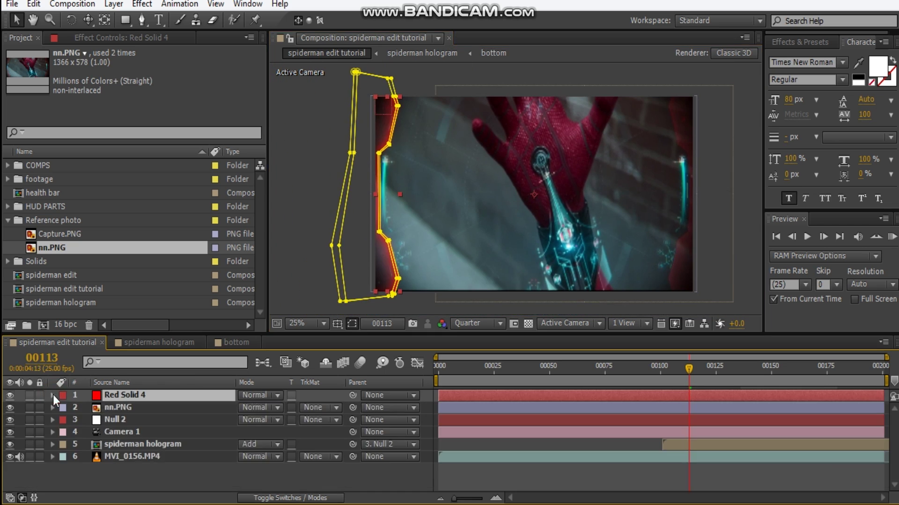
pyautogui.press('m')
pyautogui.press('m')
pyautogui.click(118, 408)
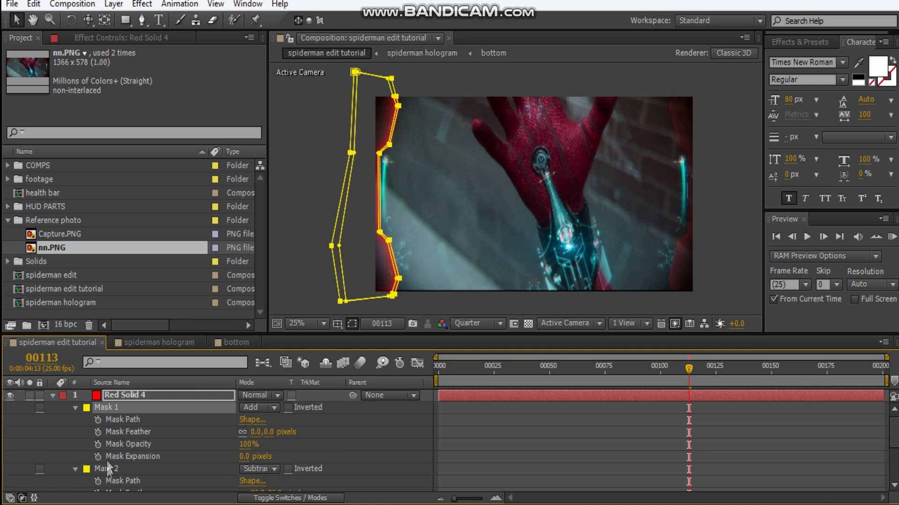
pyautogui.click(107, 470)
pyautogui.keyDown('shift'); pyautogui.click(113, 411); pyautogui.keyUp('shift')
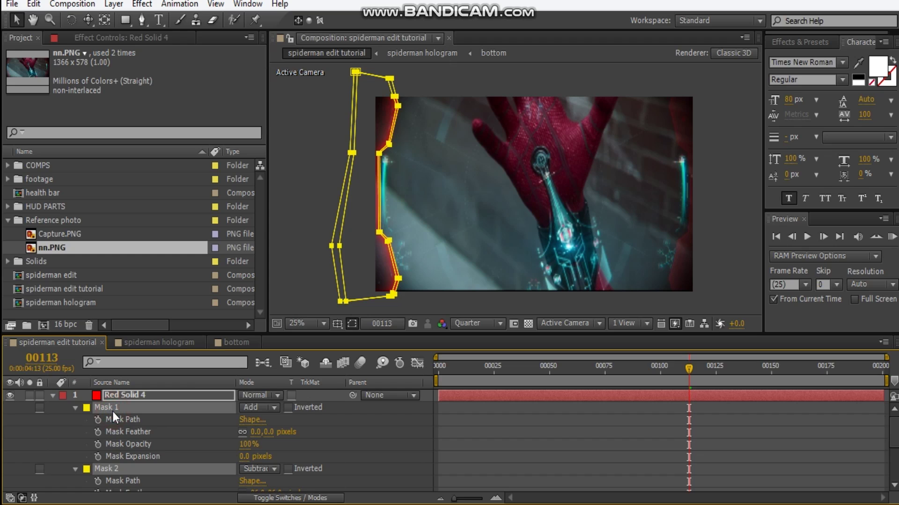
pyautogui.hotkey('ctrl', 'd')
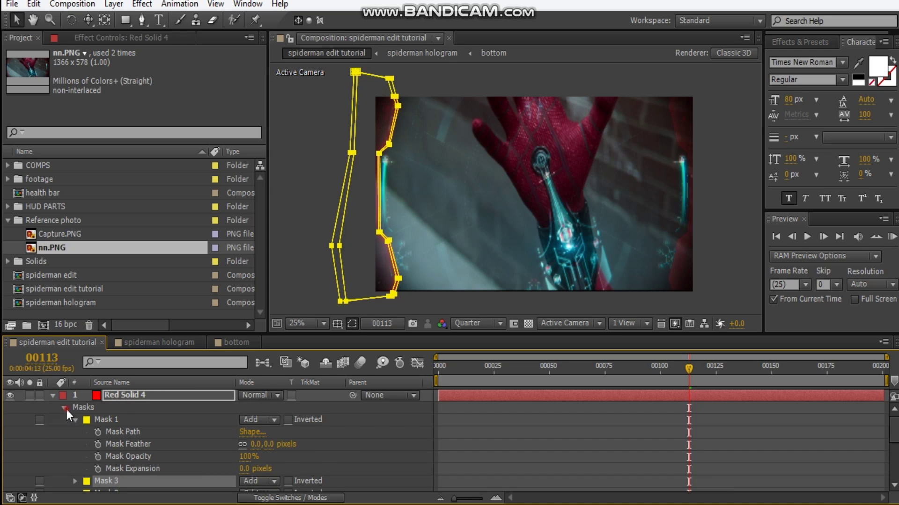
# Mirror the duplicated masks horizontally and place them along the right edge of the frame.
pyautogui.click(65, 408)
pyautogui.scroll(-1, 115, 413)
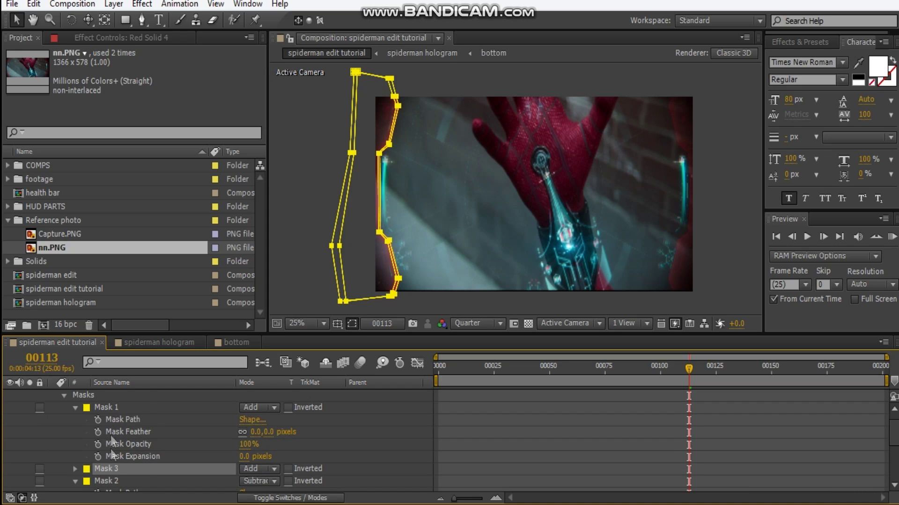
pyautogui.scroll(-5, 112, 443)
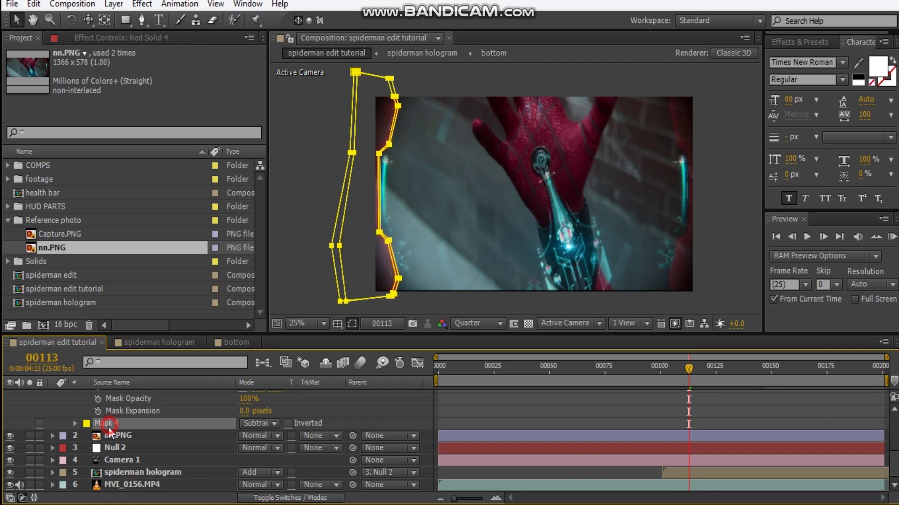
pyautogui.scroll(6, 114, 426)
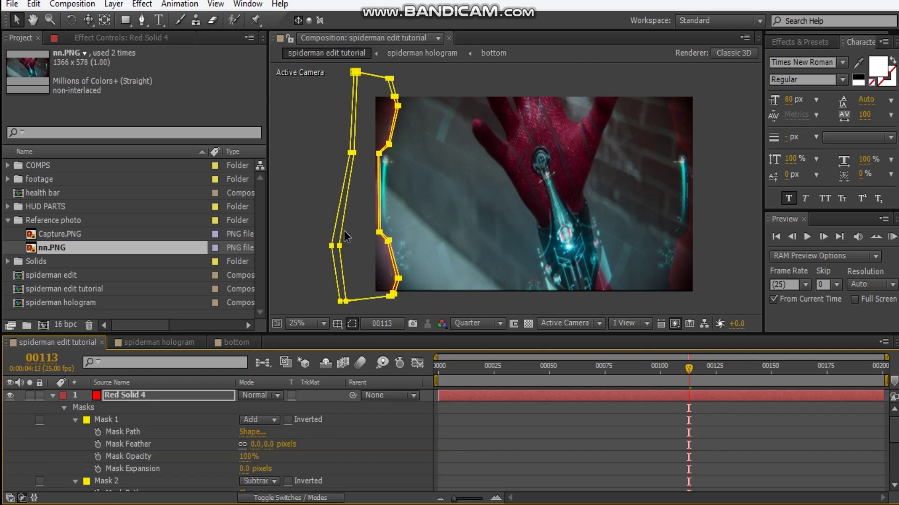
pyautogui.doubleClick(342, 231)
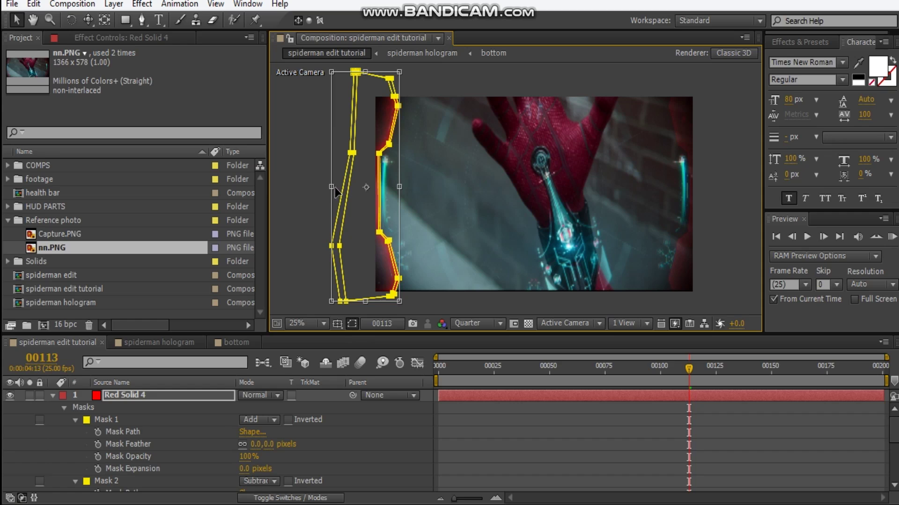
pyautogui.moveTo(361, 208); pyautogui.dragTo(753, 197)
pyautogui.moveTo(703, 201); pyautogui.dragTo(695, 199)
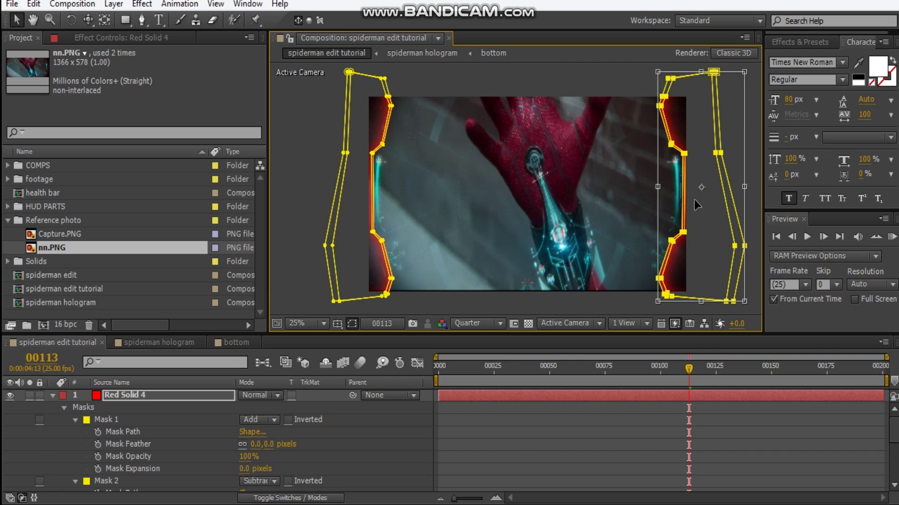
pyautogui.click(754, 277)
pyautogui.click(753, 277)
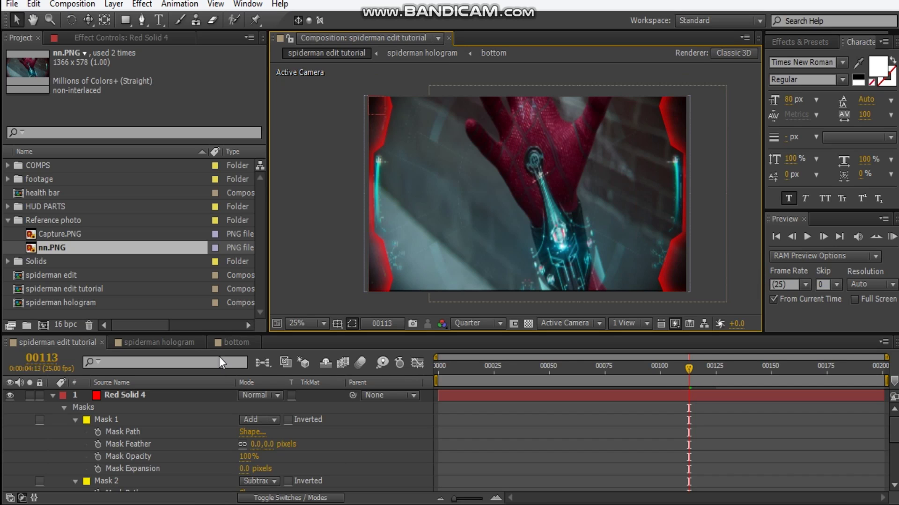
# Set the blending mode of the Red Solid 4 layer to Screen.
pyautogui.click(133, 396)
pyautogui.click(265, 396)
pyautogui.click(323, 216)
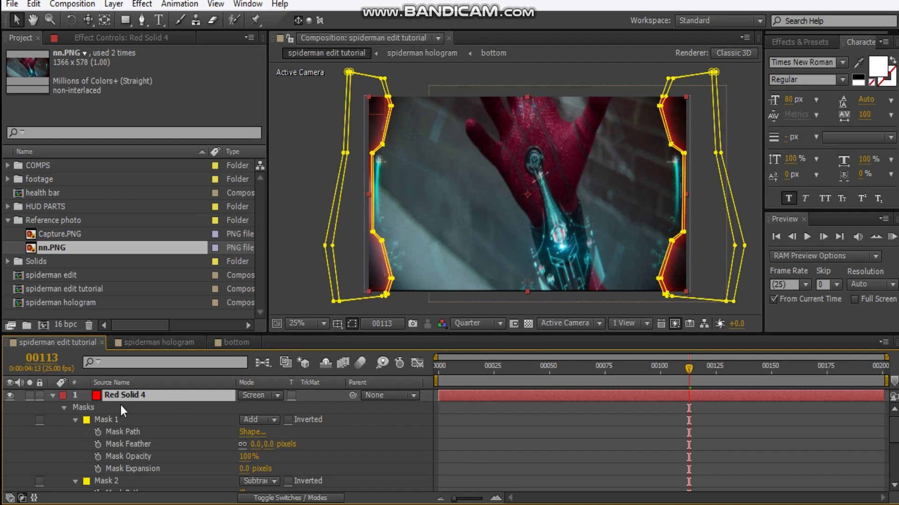
# Set the opacity of the Red Solid 4 layer to 80%.
pyautogui.press('t')
pyautogui.click(249, 408)
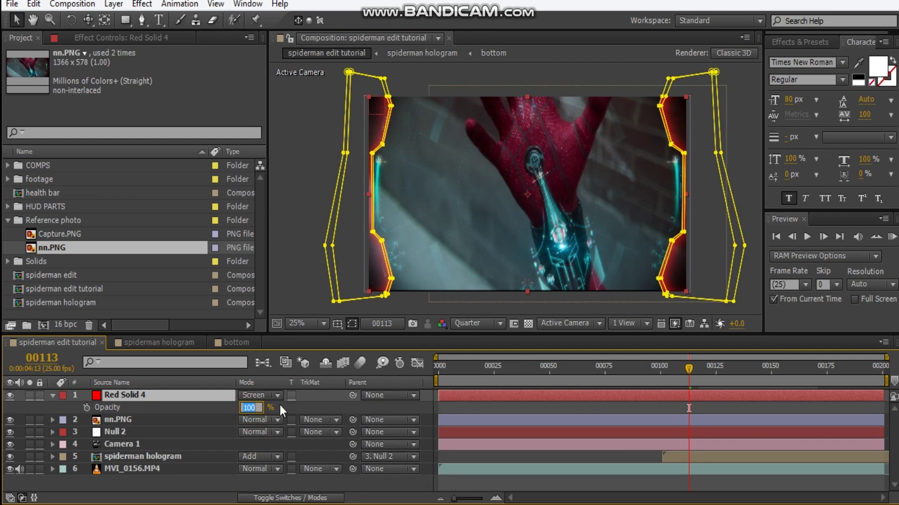
pyautogui.write('80')
pyautogui.press('Return')
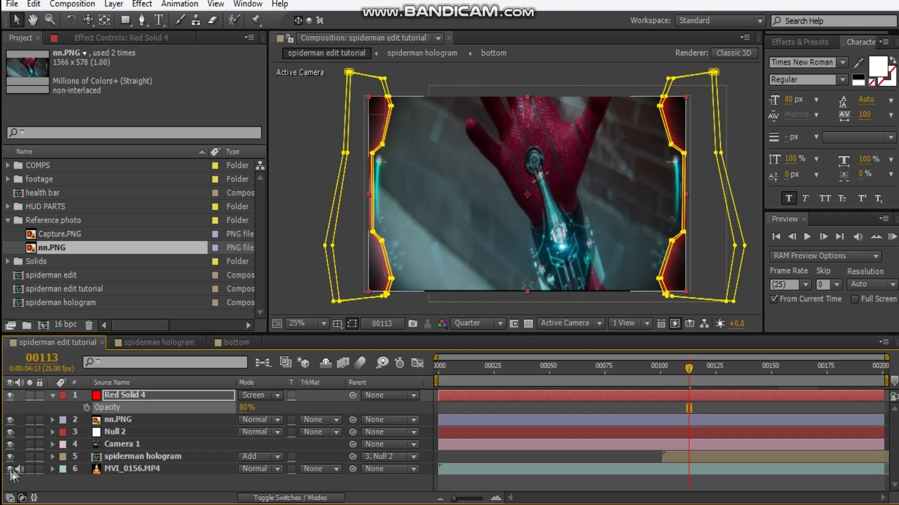
# Hide the nn.PNG reference layer and set the opacity of Red Solid 4 to 100%.
pyautogui.click(10, 420)
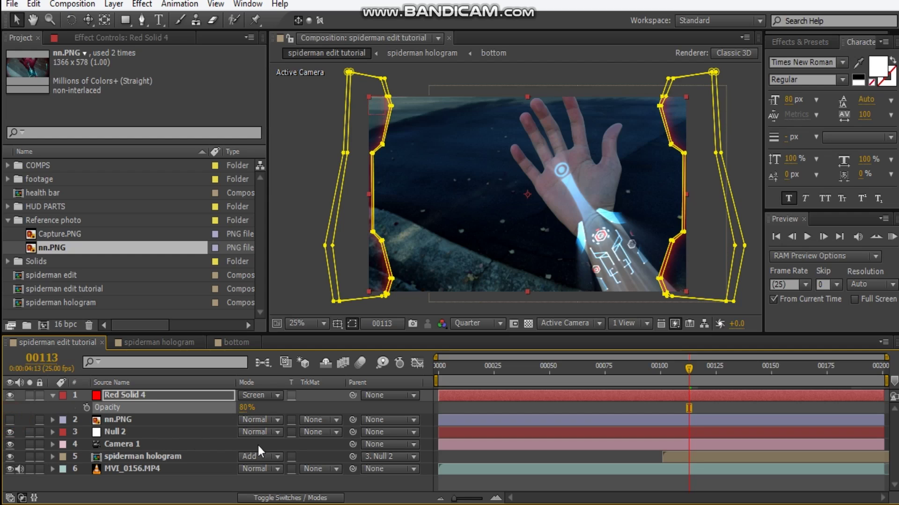
pyautogui.click(750, 297)
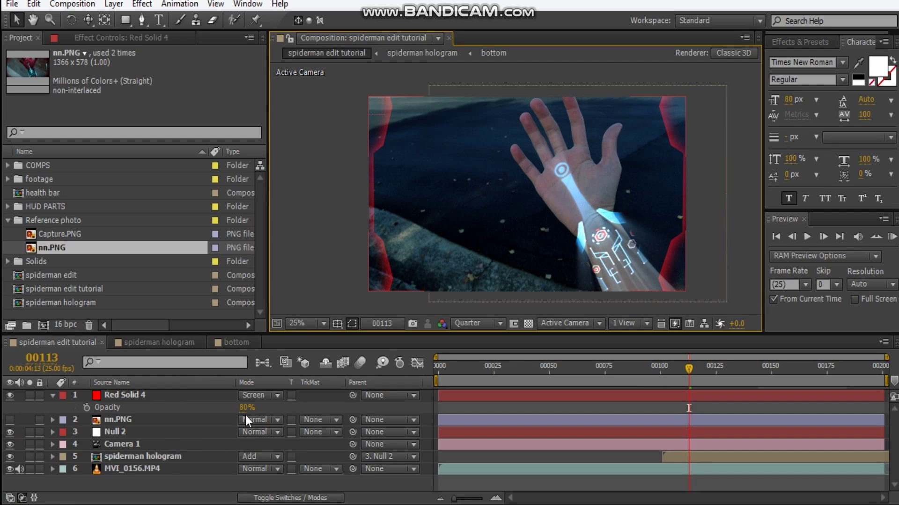
pyautogui.moveTo(244, 412); pyautogui.dragTo(420, 401)
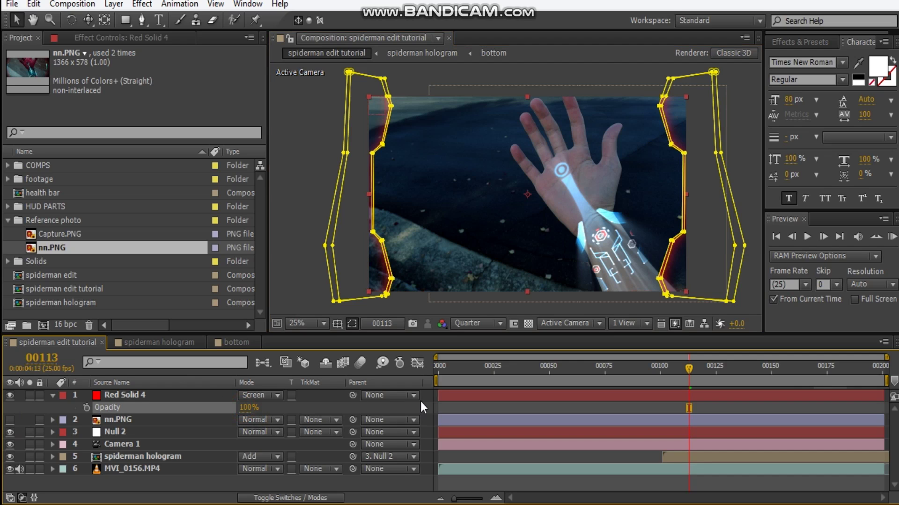
pyautogui.click(297, 265)
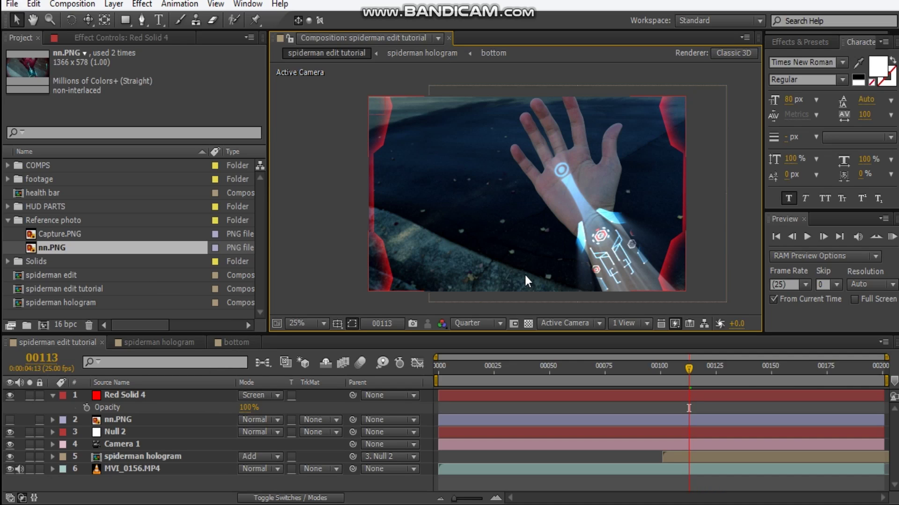
# Open the health bar composition and examine its cyan bar and surrounding markings up close.
pyautogui.click(7, 220)
pyautogui.click(61, 192)
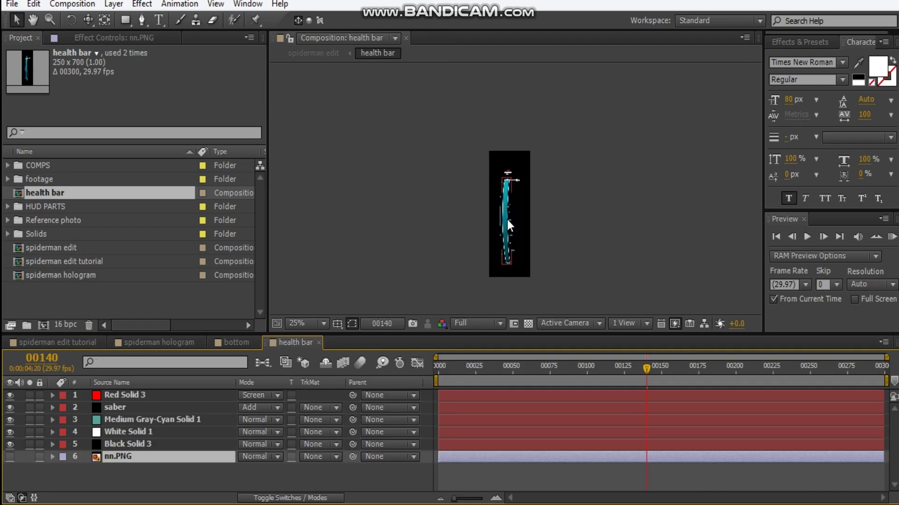
pyautogui.scroll(4, 507, 220)
pyautogui.moveTo(515, 190); pyautogui.dragTo(541, 112)
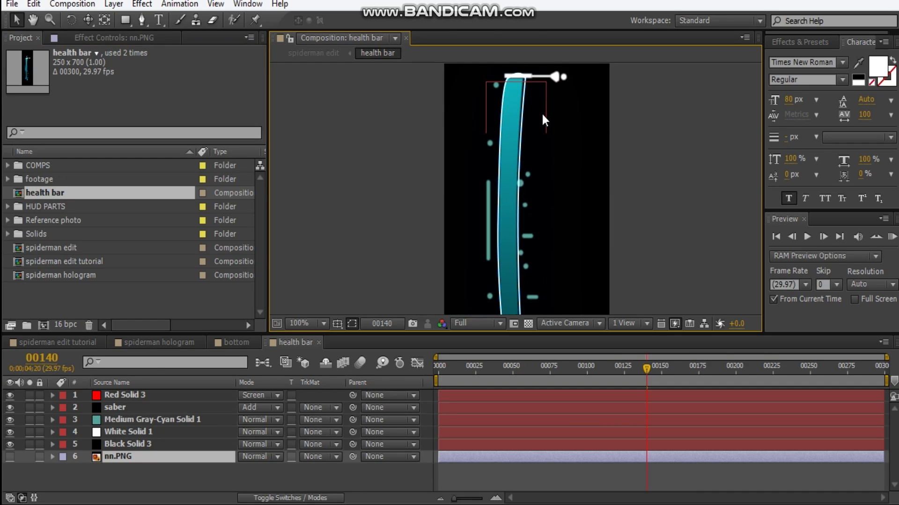
pyautogui.moveTo(535, 200); pyautogui.dragTo(531, 124)
pyautogui.scroll(-1, 514, 179)
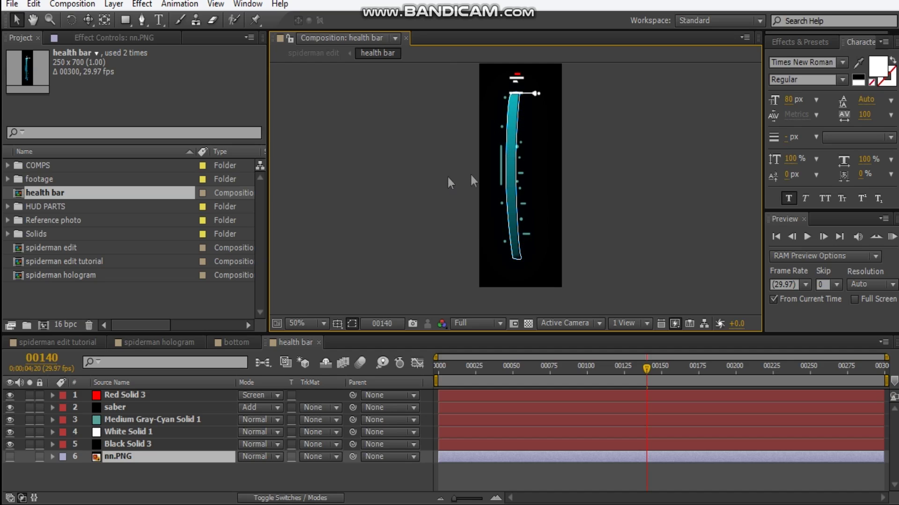
# Insert the health bar below Red Solid 4 in the spiderman edit tutorial composition, using Add blending, beside the left red border.
pyautogui.click(55, 342)
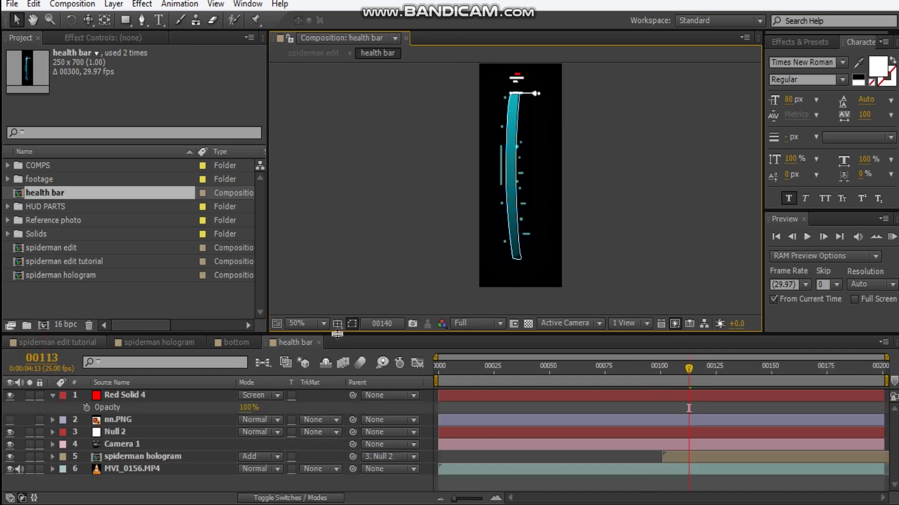
pyautogui.moveTo(43, 195); pyautogui.dragTo(161, 408)
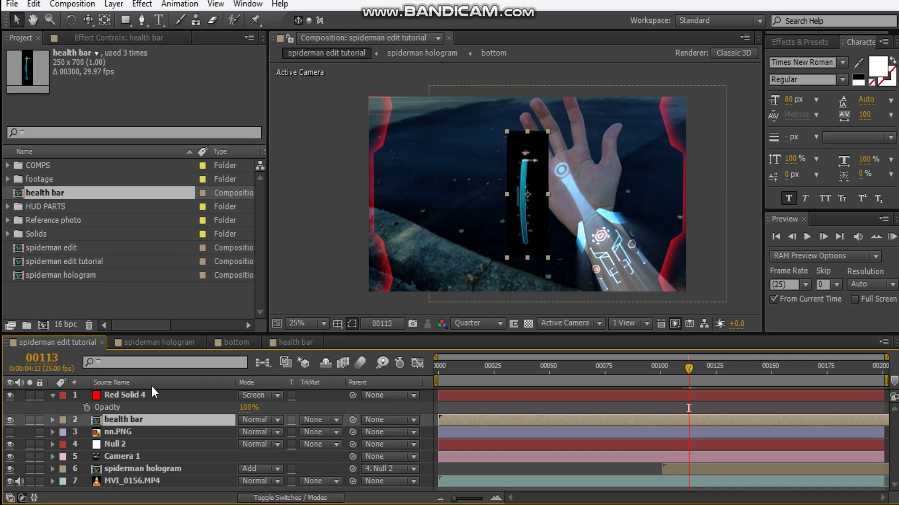
pyautogui.click(274, 420)
pyautogui.click(296, 186)
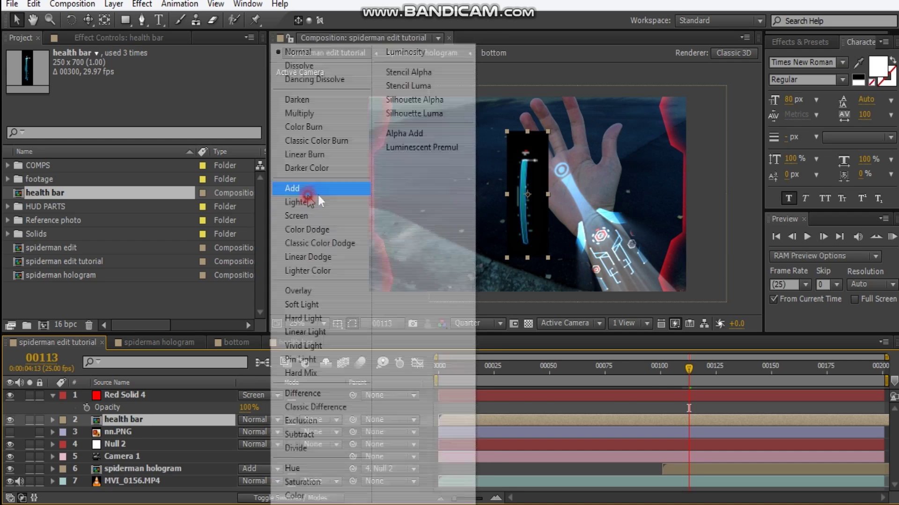
pyautogui.scroll(2, 501, 208)
pyautogui.moveTo(515, 204)
pyautogui.mouseDown()
pyautogui.moveTo(616, 208)
pyautogui.moveTo(364, 204)
pyautogui.moveTo(363, 214)
pyautogui.mouseUp()
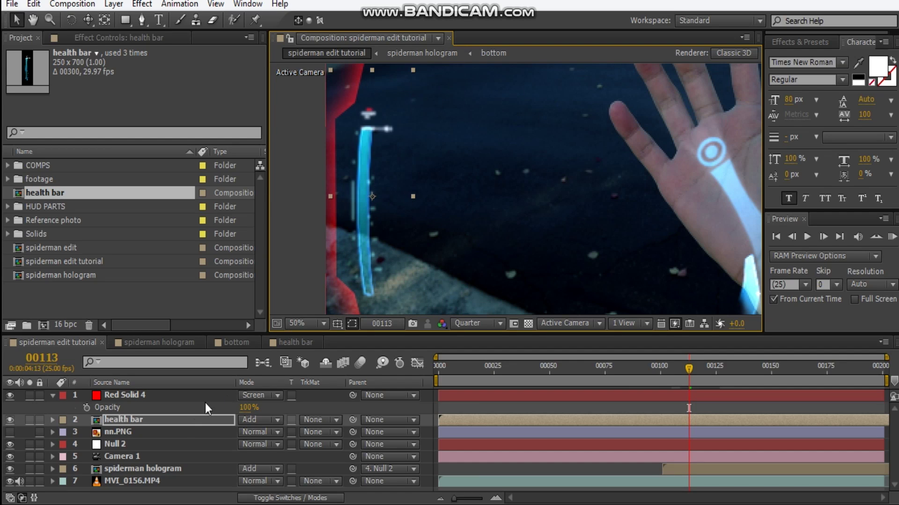
# Duplicate the health bar layer and place the horizontally mirrored copy beside the right red border.
pyautogui.click(181, 422)
pyautogui.hotkey('ctrl', 'd')
pyautogui.scroll(-2, 521, 257)
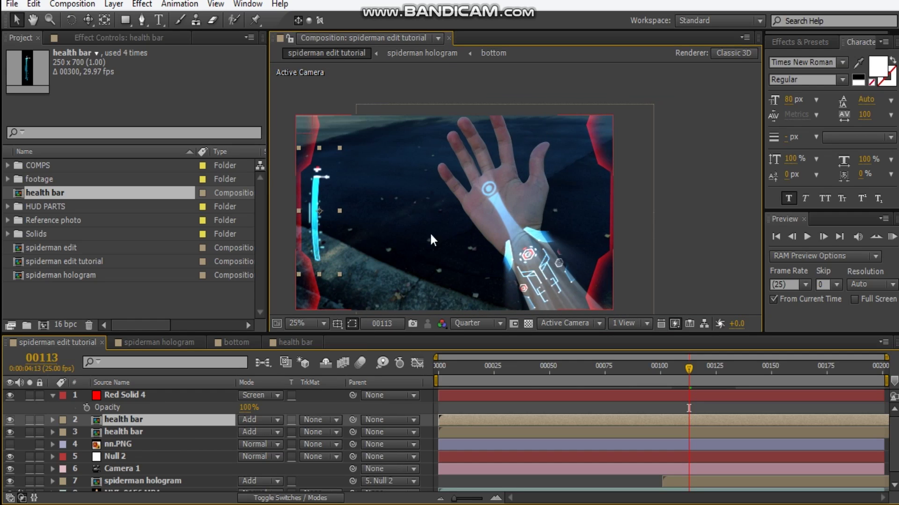
pyautogui.moveTo(318, 226)
pyautogui.mouseDown()
pyautogui.moveTo(592, 230)
pyautogui.moveTo(601, 212)
pyautogui.moveTo(608, 216)
pyautogui.moveTo(589, 201)
pyautogui.mouseUp()
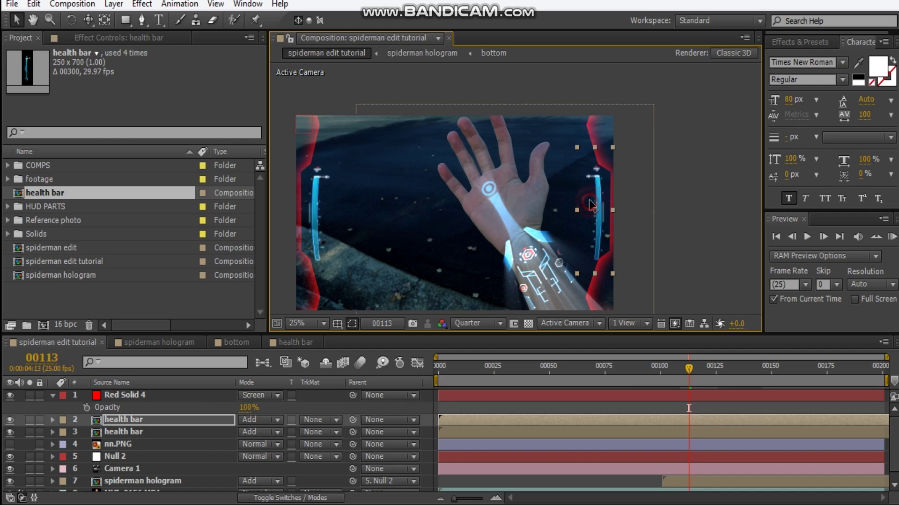
pyautogui.click(701, 210)
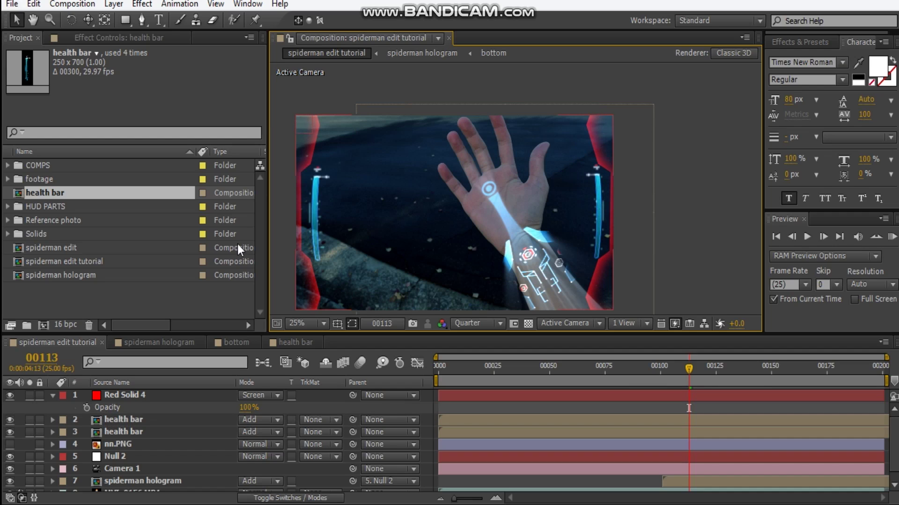
# Create a white text layer reading 100% above the left health bar.
pyautogui.click(204, 119)
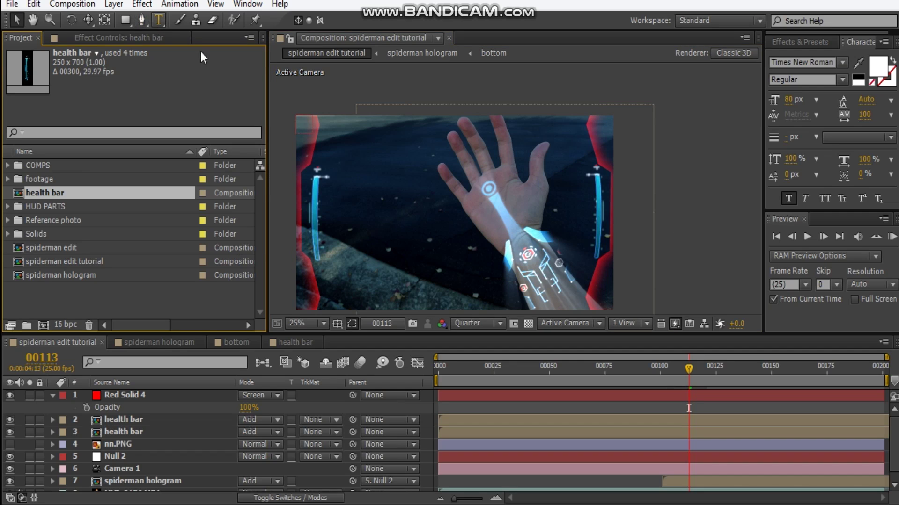
pyautogui.scroll(5, 307, 170)
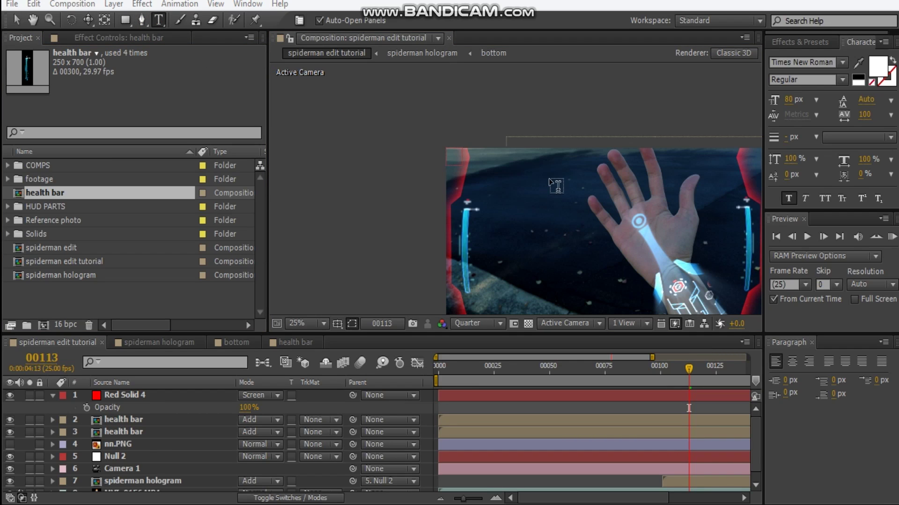
pyautogui.moveTo(436, 163); pyautogui.dragTo(725, 324)
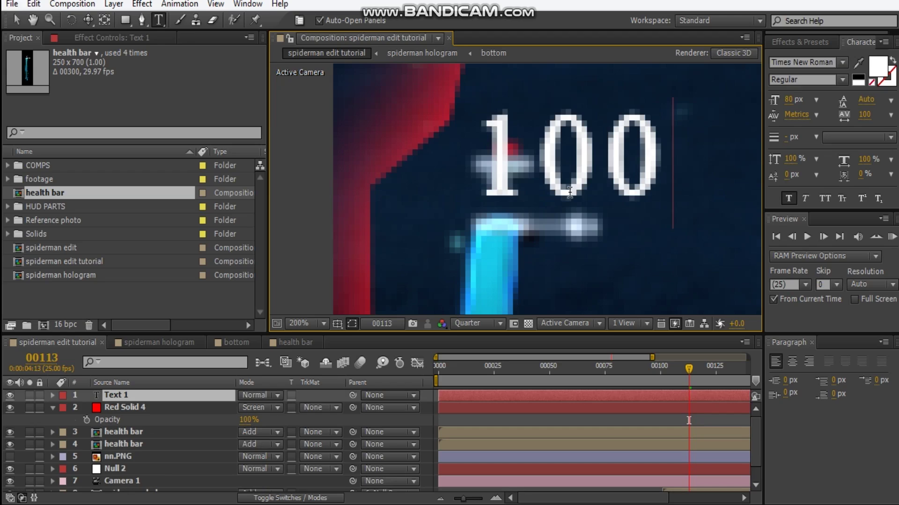
pyautogui.write('%')
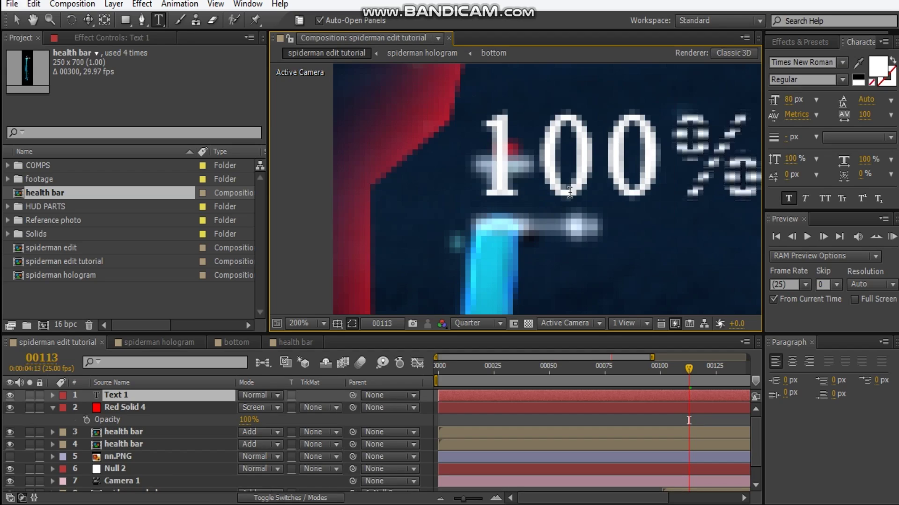
pyautogui.click(16, 21)
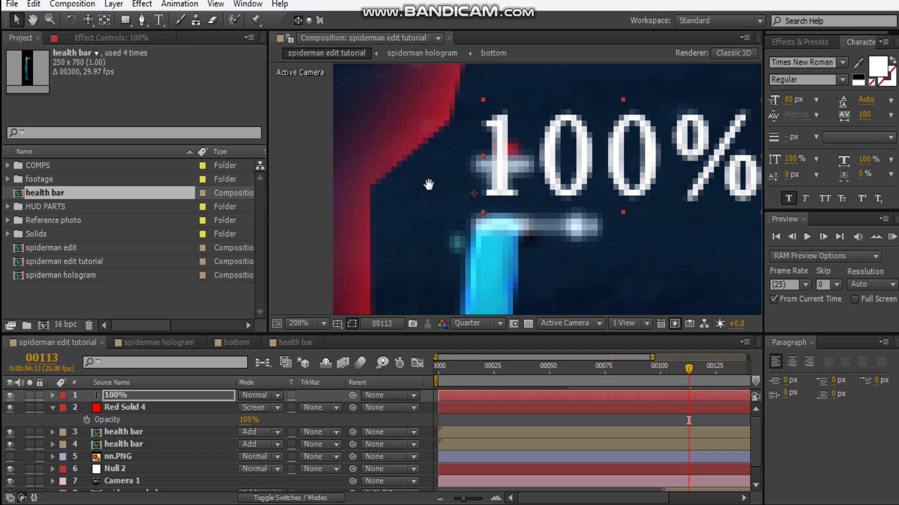
# Shrink the 100% text and position it just above the top of the left health bar.
pyautogui.moveTo(428, 184); pyautogui.dragTo(328, 218)
pyautogui.moveTo(664, 133); pyautogui.dragTo(411, 227)
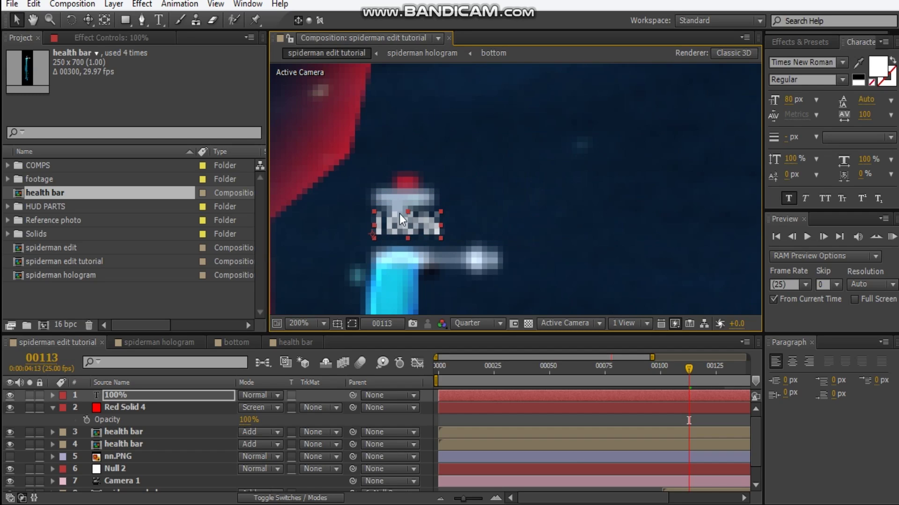
pyautogui.moveTo(416, 228); pyautogui.dragTo(416, 230)
# Duplicate the 100% text layer, place the copy above the right health bar, and close the paragraph settings.
pyautogui.click(184, 398)
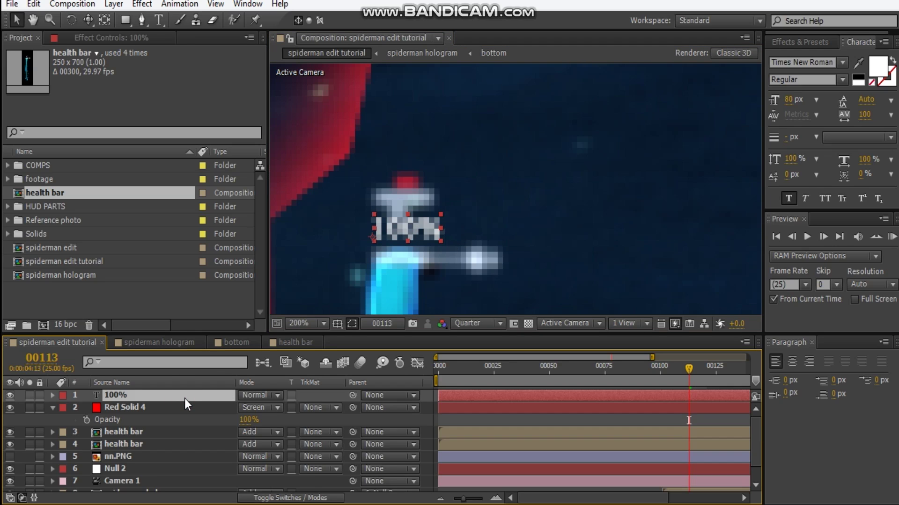
pyautogui.hotkey('ctrl', 'd')
pyautogui.scroll(-1, 507, 272)
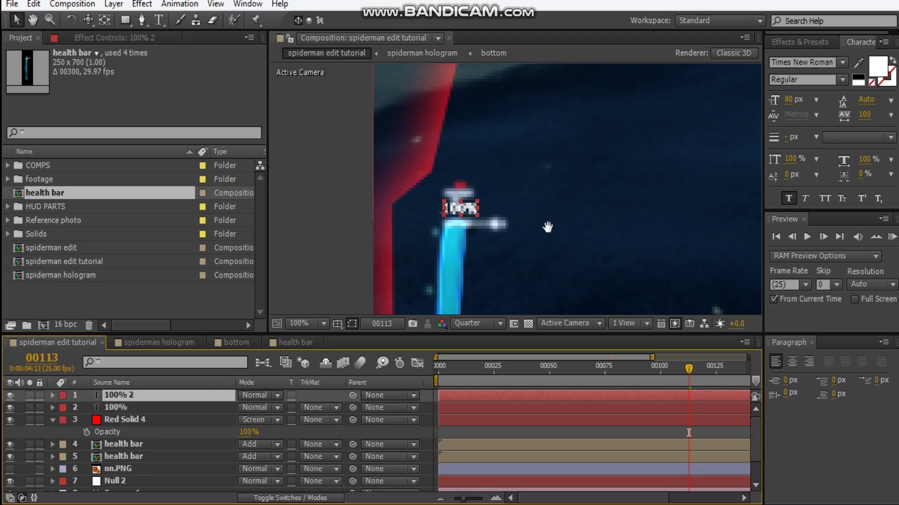
pyautogui.moveTo(545, 226); pyautogui.dragTo(462, 234)
pyautogui.moveTo(375, 219)
pyautogui.mouseDown()
pyautogui.moveTo(688, 218)
pyautogui.moveTo(411, 186)
pyautogui.mouseUp()
pyautogui.scroll(1, 691, 224)
pyautogui.click(585, 211)
pyautogui.scroll(-1, 489, 235)
pyautogui.moveTo(347, 212); pyautogui.dragTo(655, 179)
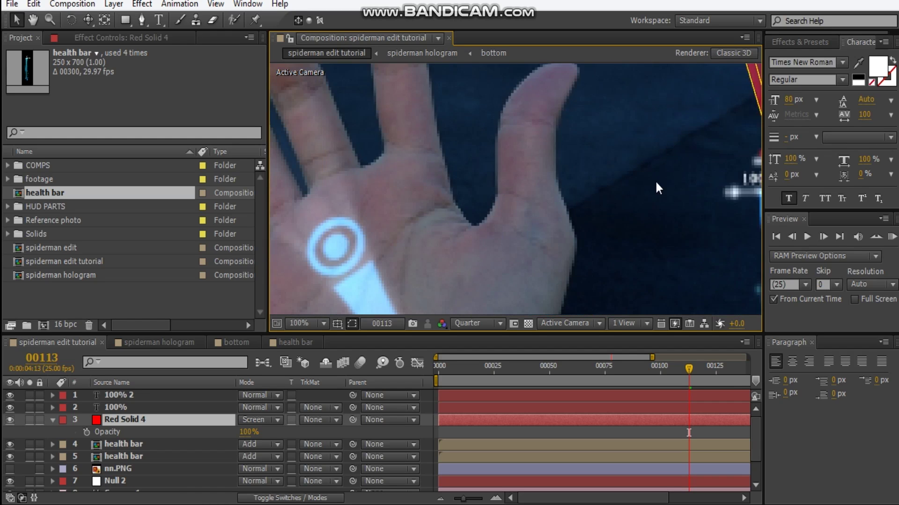
pyautogui.scroll(-1, 655, 179)
pyautogui.click(812, 344)
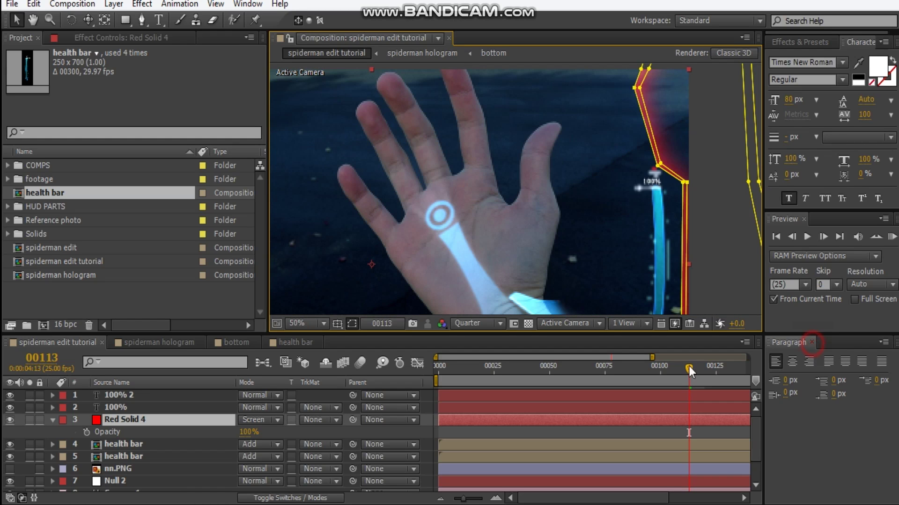
# Change the label colour of both 100% text layers to Green.
pyautogui.click(131, 398)
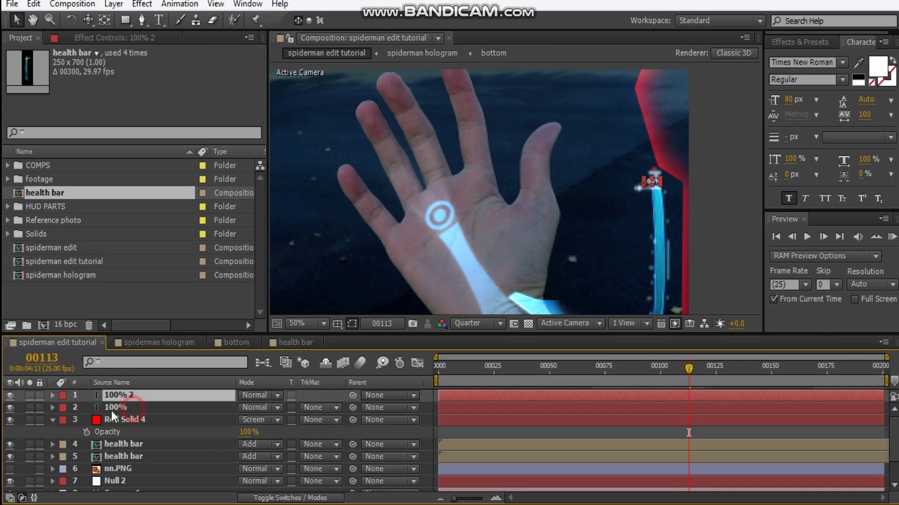
pyautogui.keyDown('shift'); pyautogui.click(111, 409); pyautogui.keyUp('shift')
pyautogui.click(62, 407)
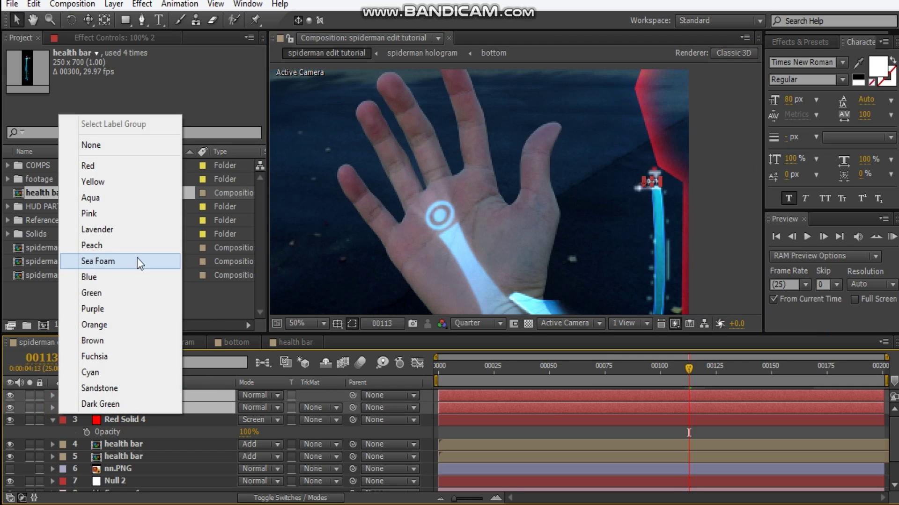
pyautogui.click(102, 298)
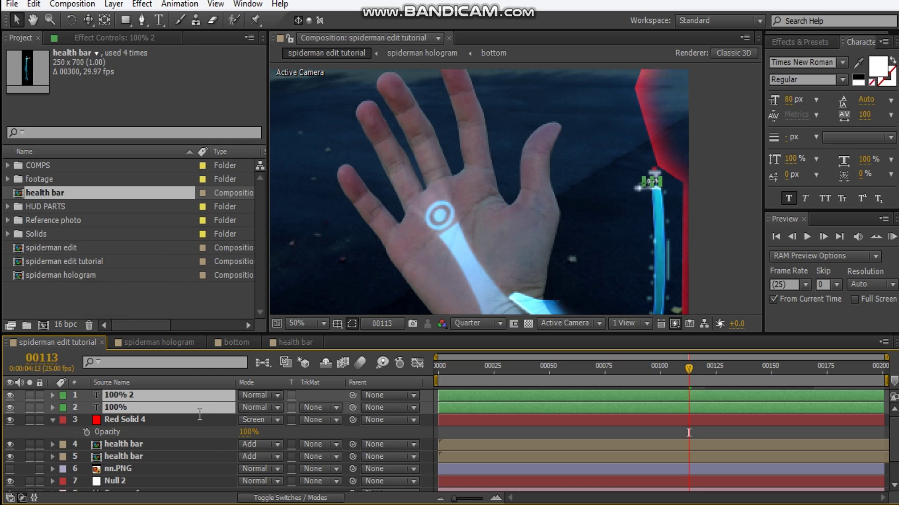
# Change the label colour of both health bar layers to Blue.
pyautogui.click(120, 448)
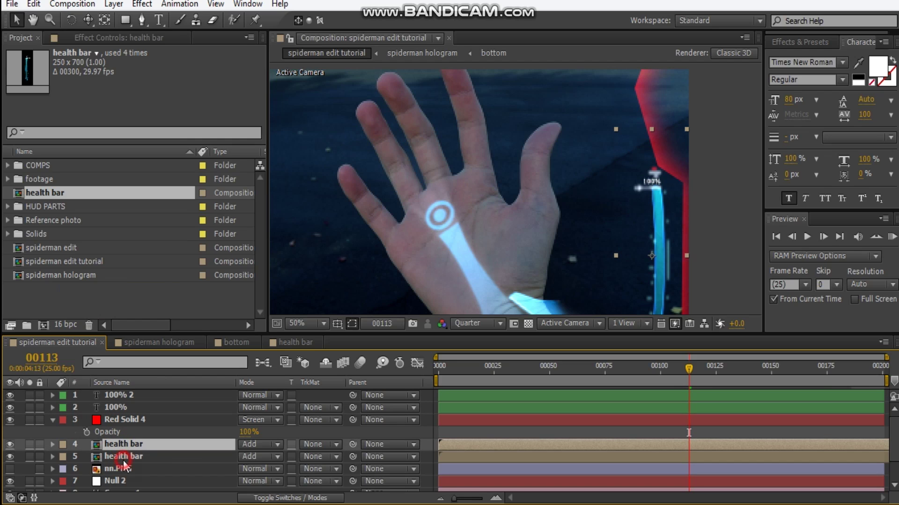
pyautogui.keyDown('shift'); pyautogui.click(123, 461); pyautogui.keyUp('shift')
pyautogui.click(63, 445)
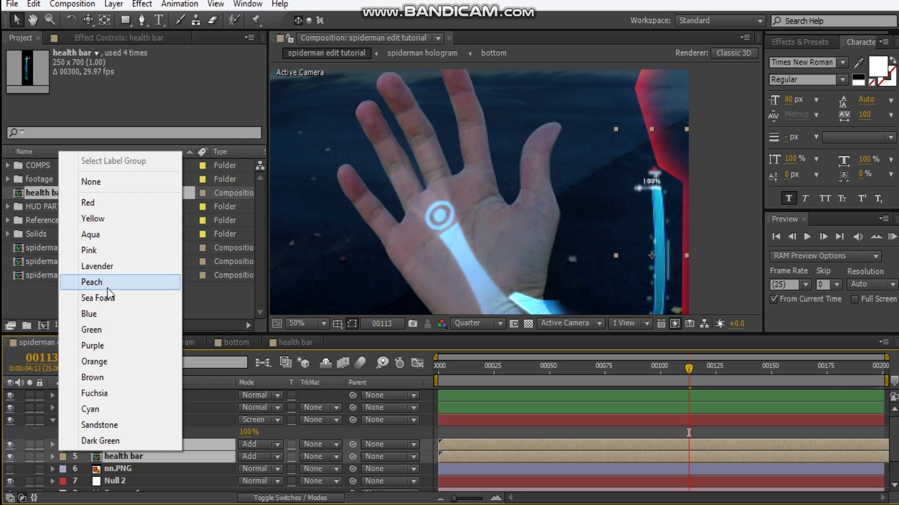
pyautogui.click(102, 314)
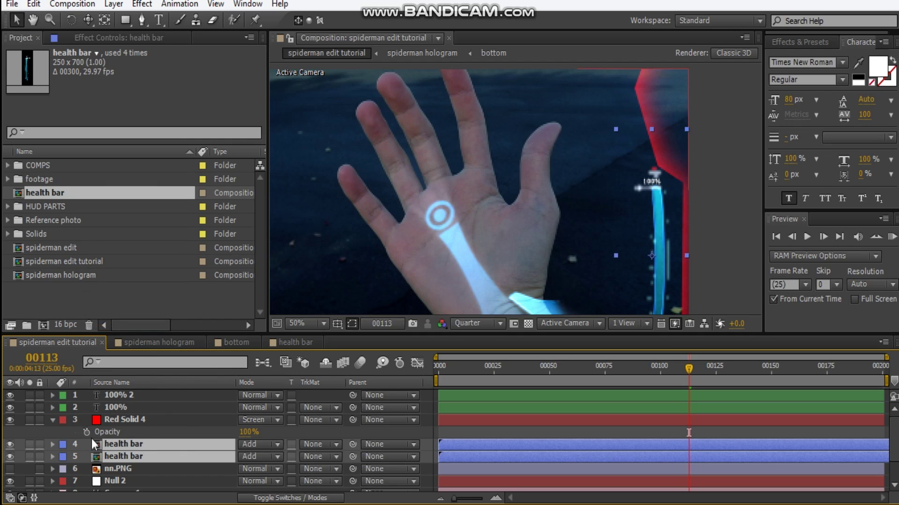
# Change the label colour of the Null 2 layer to Orange.
pyautogui.scroll(-2, 131, 463)
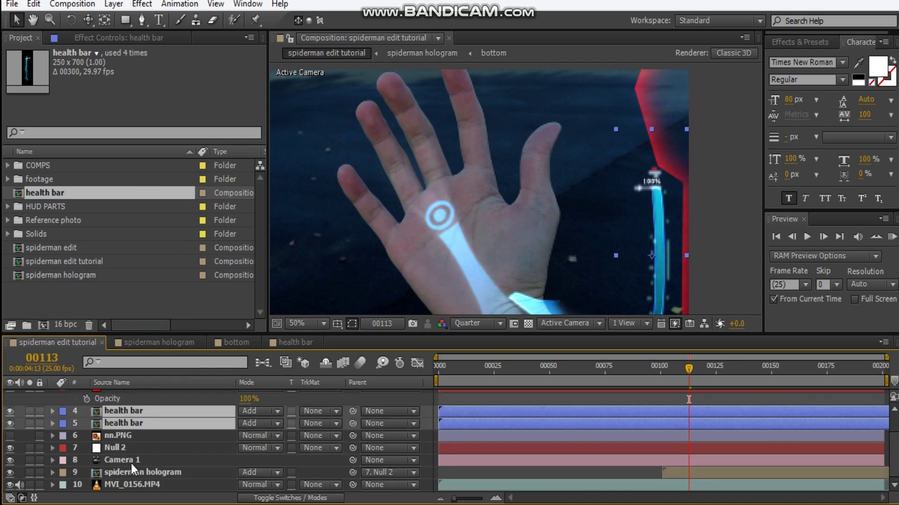
pyautogui.click(63, 448)
pyautogui.click(134, 361)
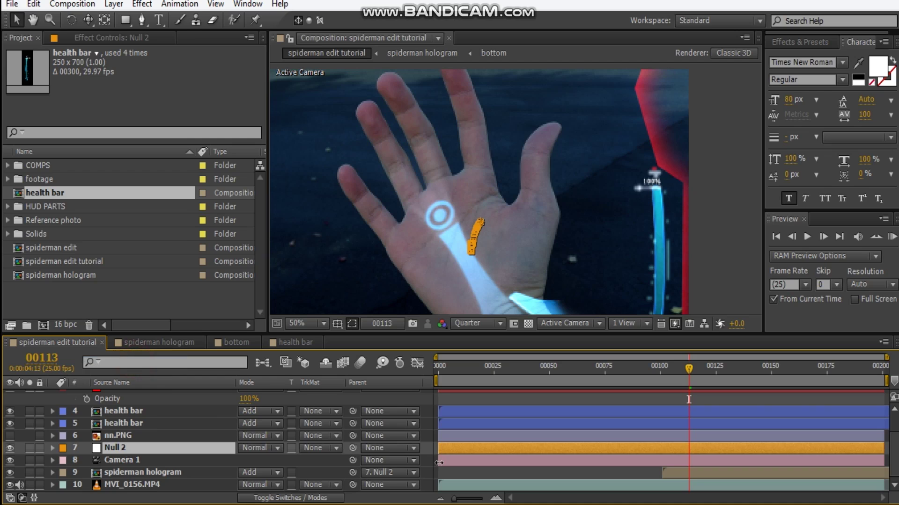
pyautogui.press(',')
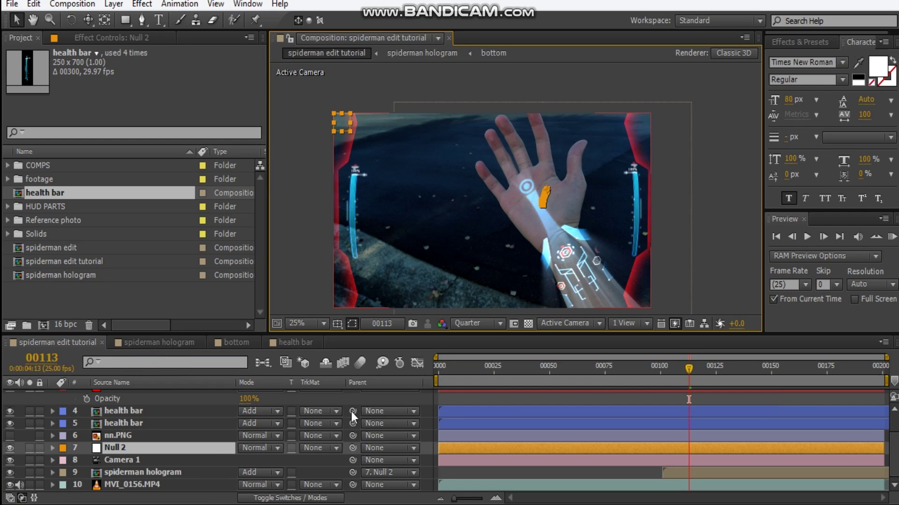
# Go to frame 141 and solo the spiderman hologram and MVI_0156.MP4 layers.
pyautogui.click(145, 473)
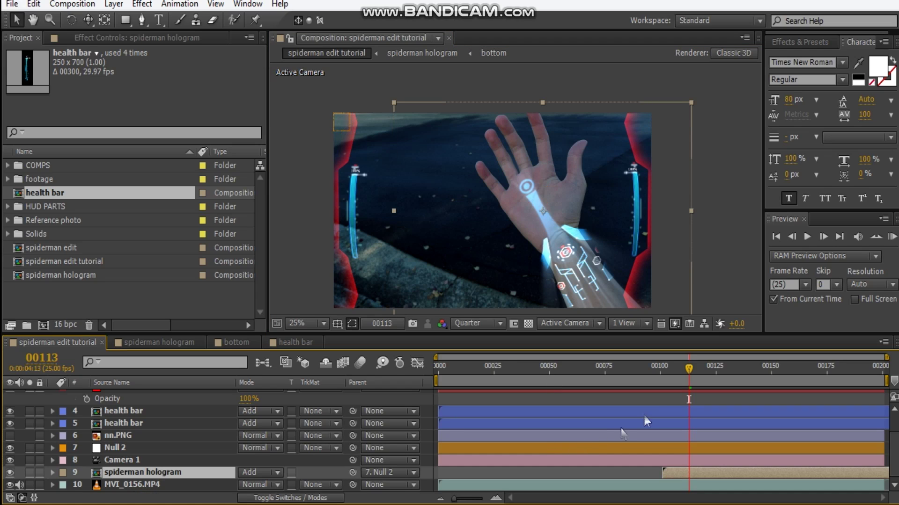
pyautogui.moveTo(688, 372); pyautogui.dragTo(751, 371)
pyautogui.click(28, 472)
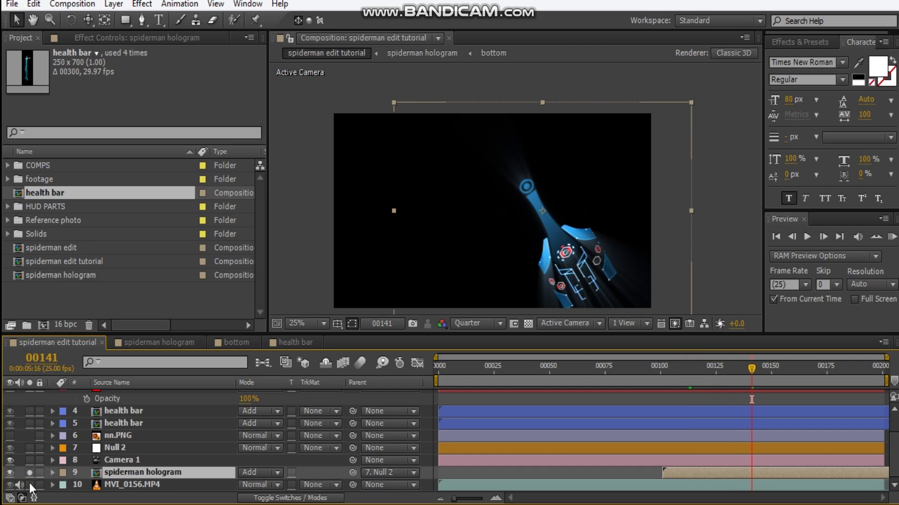
pyautogui.click(29, 485)
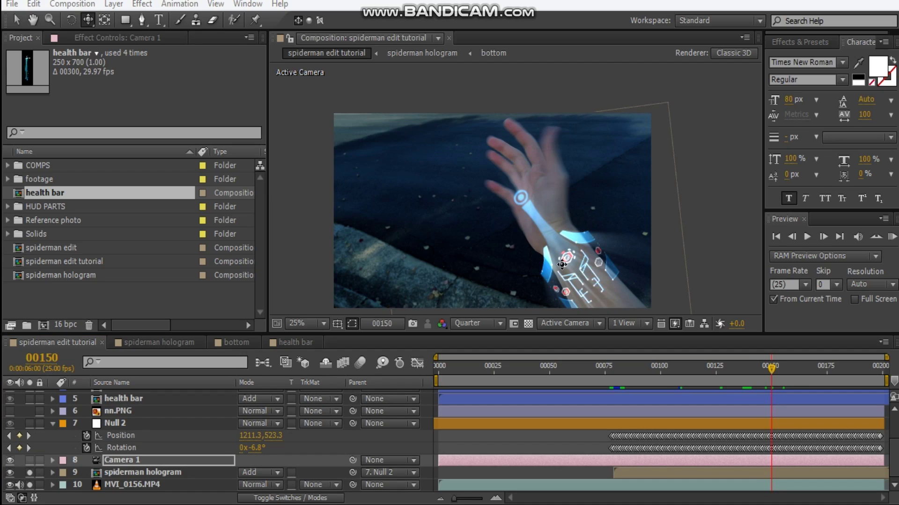
# Start keyframing the spiderman hologram layer's Position and CC Cylinder Rotation Y at frame 150, and list its keyframed properties.
pyautogui.moveTo(560, 265); pyautogui.dragTo(525, 203)
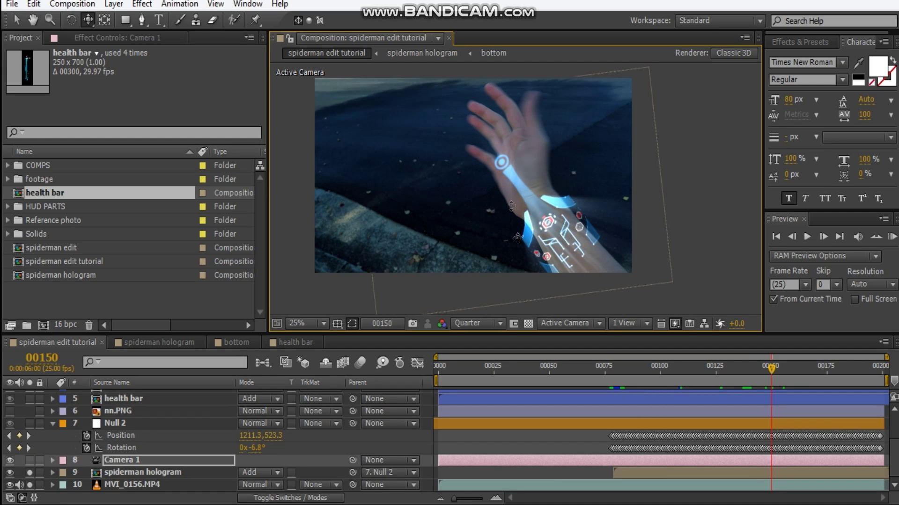
pyautogui.click(146, 472)
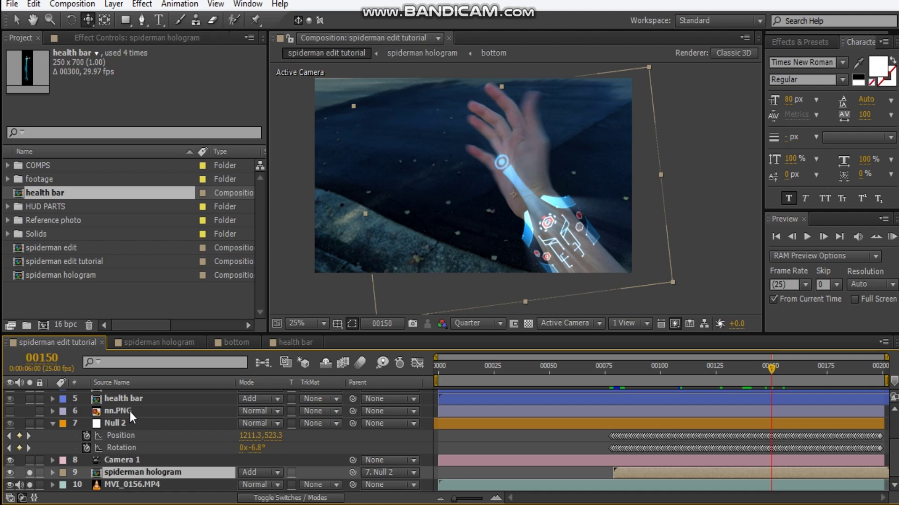
pyautogui.press('p')
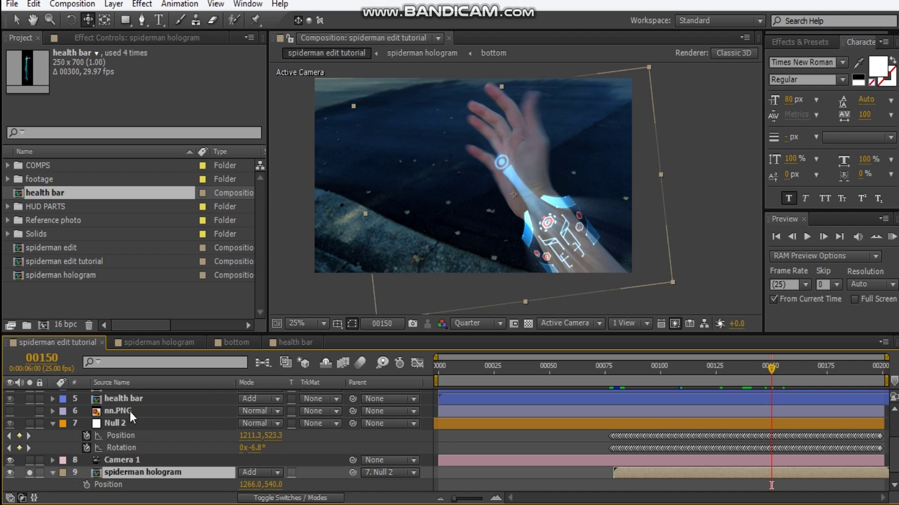
pyautogui.click(98, 37)
pyautogui.click(8, 68)
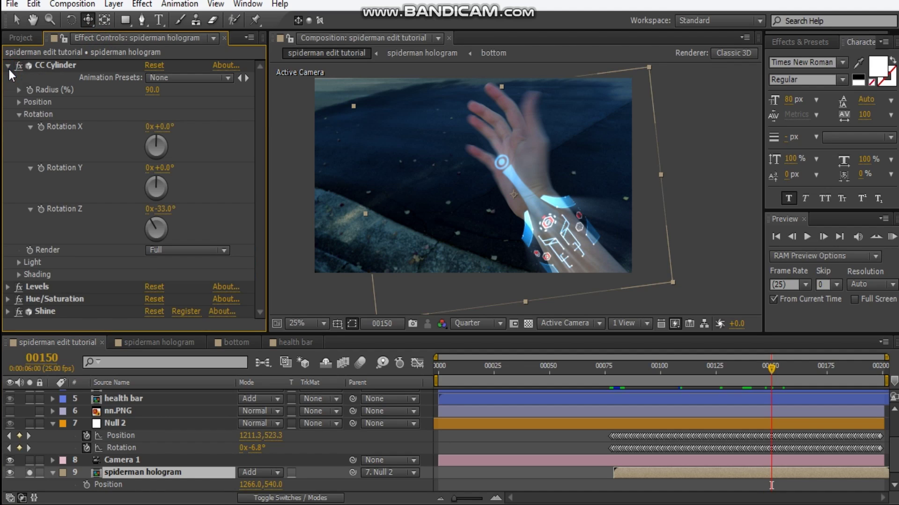
pyautogui.click(86, 485)
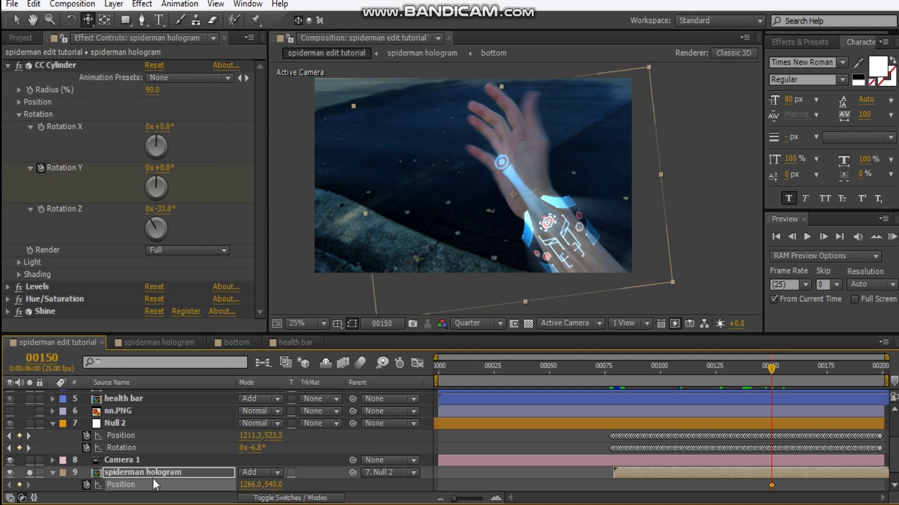
pyautogui.press('u')
pyautogui.scroll(-1, 153, 478)
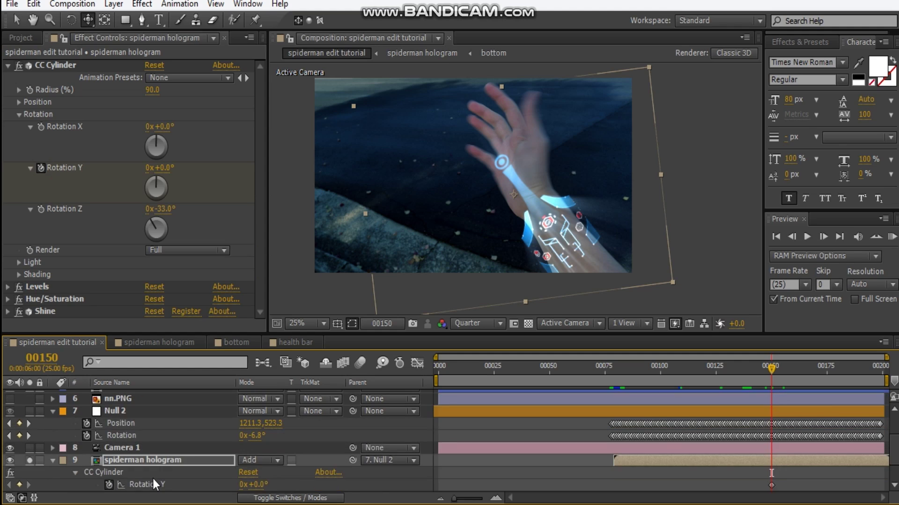
pyautogui.press('u')
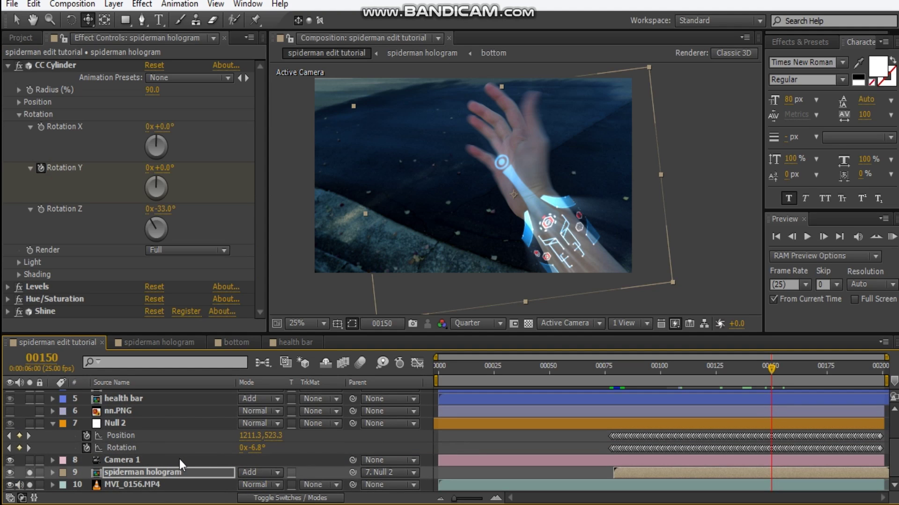
pyautogui.press('u')
pyautogui.scroll(-1, 179, 460)
pyautogui.scroll(-2, 181, 460)
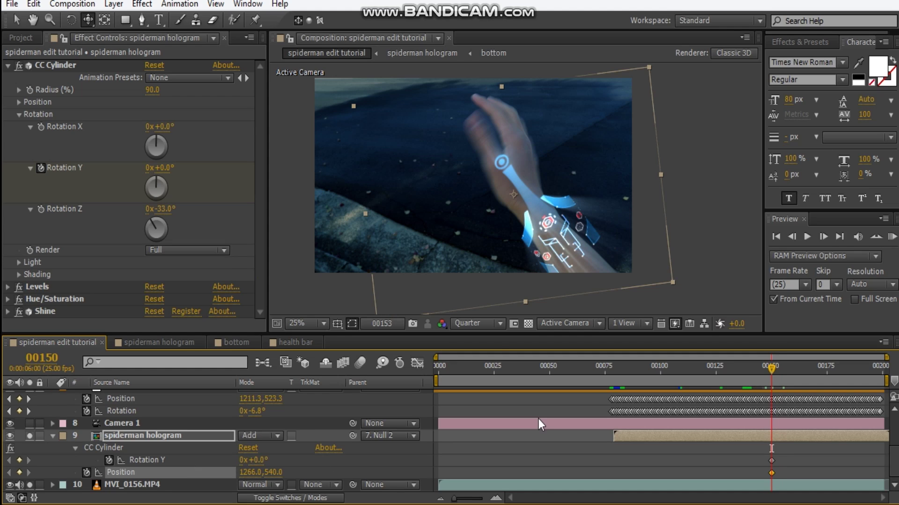
# At frame 153, set the hologram's CC Cylinder Rotation Y to 95° and move its Position to 1229.1, 511.4 over the turned wrist.
pyautogui.click(166, 168)
pyautogui.moveTo(172, 168); pyautogui.dragTo(203, 168)
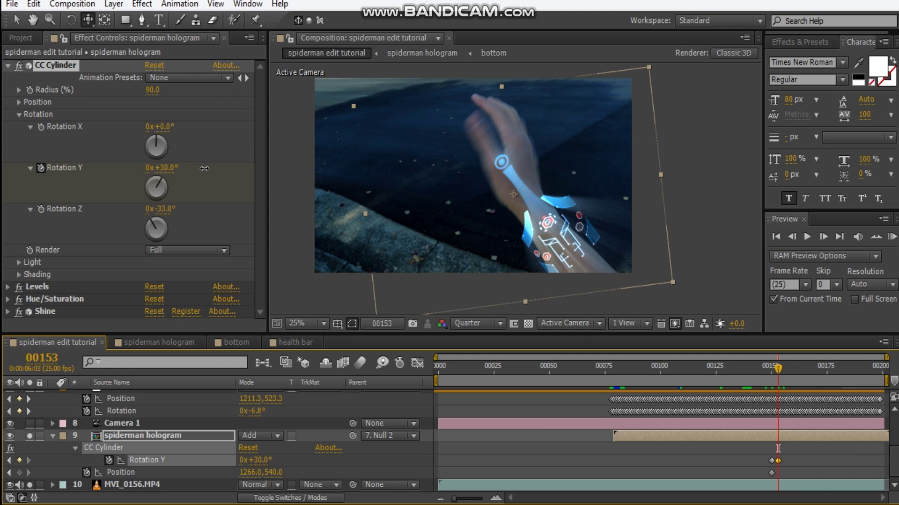
pyautogui.moveTo(168, 168); pyautogui.dragTo(185, 166)
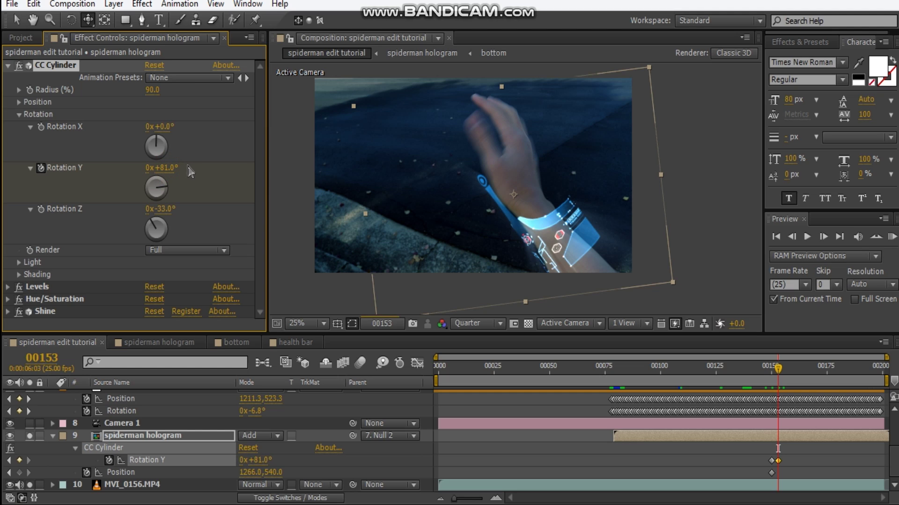
pyautogui.moveTo(171, 167); pyautogui.dragTo(180, 166)
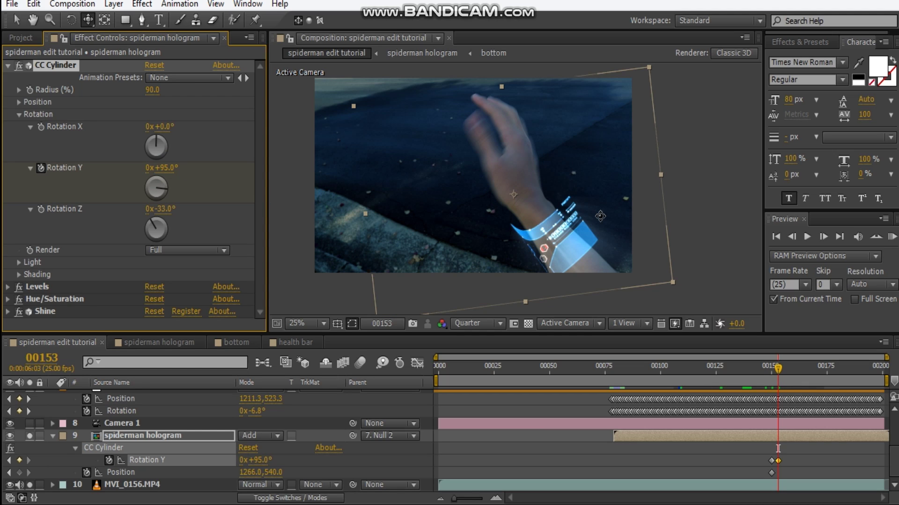
pyautogui.press('v')
pyautogui.moveTo(600, 216); pyautogui.dragTo(593, 207)
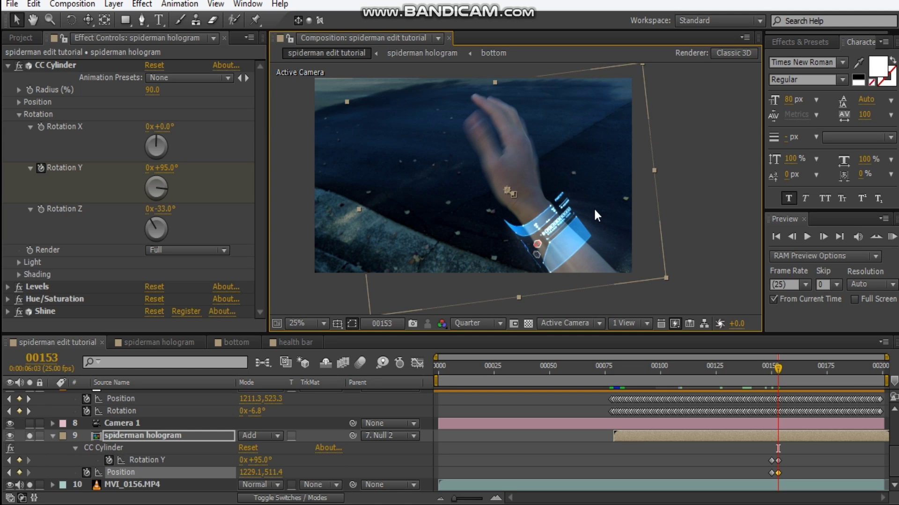
# At frame 157, set the hologram's CC Cylinder Rotation Y to 143° and move its Position to 1199.9, 520.0.
pyautogui.press('pagedown')
pyautogui.press('pagedown')
pyautogui.press('pagedown')
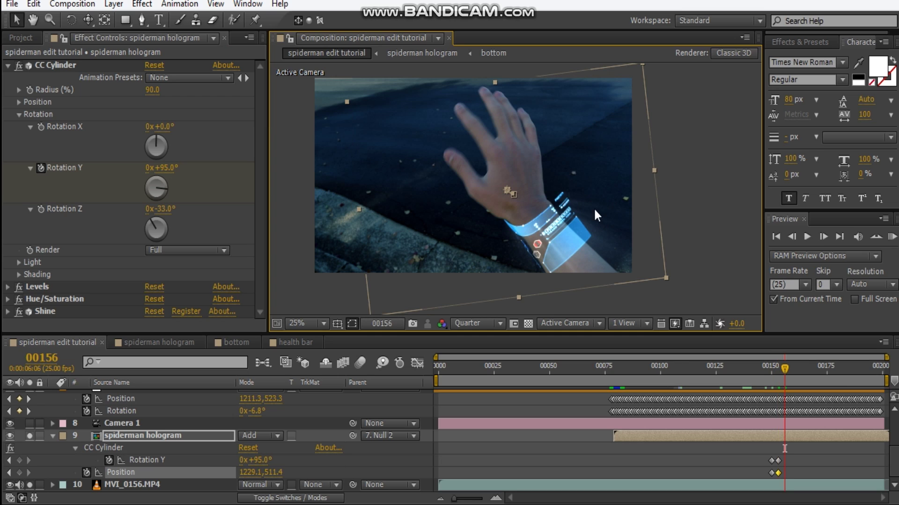
pyautogui.press('pagedown')
pyautogui.moveTo(163, 168); pyautogui.dragTo(189, 174)
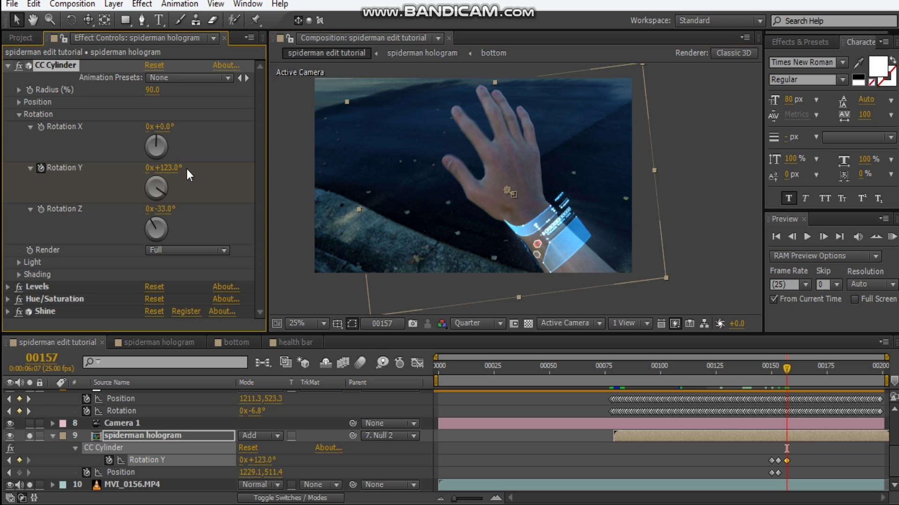
pyautogui.click(186, 168)
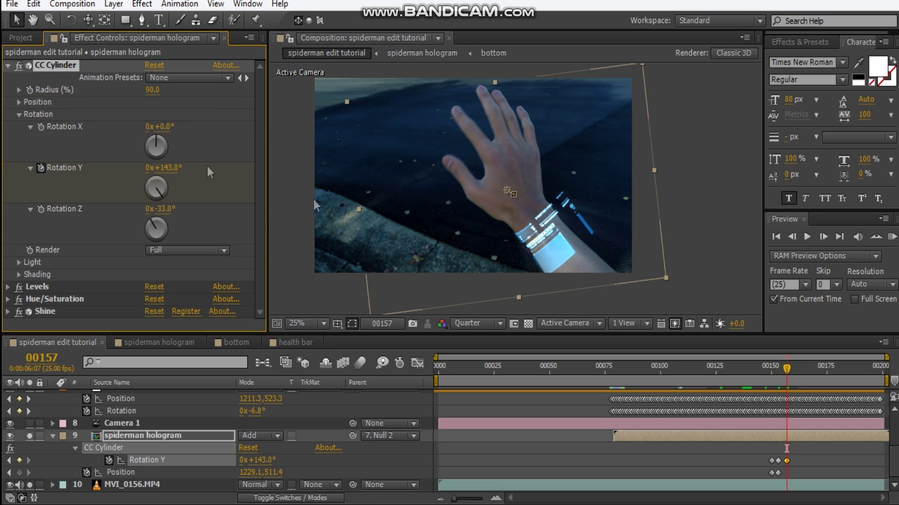
pyautogui.moveTo(583, 239); pyautogui.dragTo(579, 243)
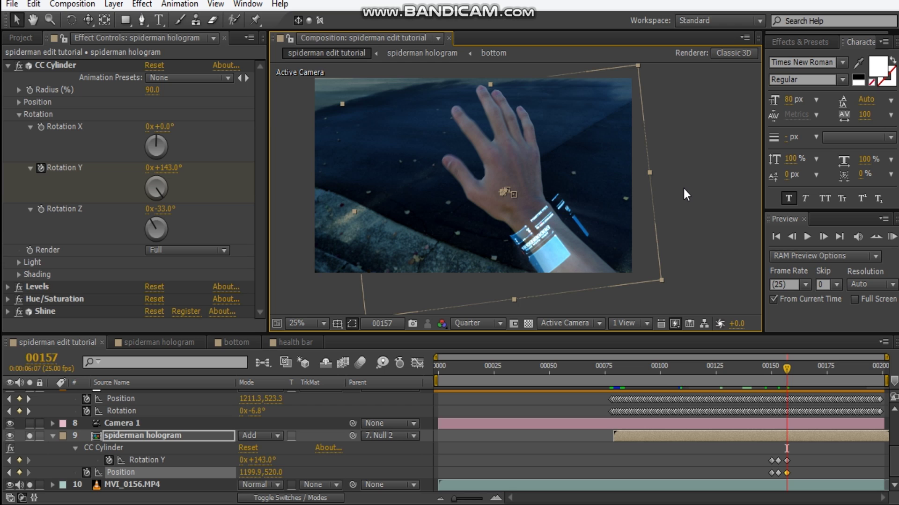
# Advance five frames and shift the hologram slightly to the right to realign it with the wrist.
pyautogui.press('pagedown')
pyautogui.press('pagedown')
pyautogui.press('pagedown')
pyautogui.press('pagedown')
pyautogui.press('pagedown')
pyautogui.moveTo(587, 196); pyautogui.dragTo(601, 194)
# Advance 19 frames and keyframe a lower CC Cylinder Rotation Y so the hologram follows the arm turning back.
pyautogui.press('pagedown')
pyautogui.press('pagedown')
pyautogui.press('pagedown')
pyautogui.press('pagedown')
pyautogui.press('pagedown')
pyautogui.press('pagedown')
pyautogui.press('pagedown')
pyautogui.press('pagedown')
pyautogui.press('pagedown')
pyautogui.press('pagedown')
pyautogui.press('pagedown')
pyautogui.press('pagedown')
pyautogui.press('pagedown')
pyautogui.press('pagedown')
pyautogui.press('pagedown')
pyautogui.press('pagedown')
pyautogui.press('pagedown')
pyautogui.press('pagedown')
pyautogui.press('pagedown')
pyautogui.moveTo(161, 168); pyautogui.dragTo(120, 172)
# Advance four frames, nudge the hologram down onto the forearm, and reduce its CC Cylinder Rotation Y slightly.
pyautogui.press('pagedown')
pyautogui.press('pagedown')
pyautogui.press('pagedown')
pyautogui.press('pagedown')
pyautogui.moveTo(562, 239); pyautogui.dragTo(563, 244)
pyautogui.moveTo(162, 168)
pyautogui.mouseDown()
pyautogui.moveTo(124, 169)
pyautogui.moveTo(154, 169)
pyautogui.mouseUp()
# Advance five frames and nudge the hologram down and to the right to match the forearm.
pyautogui.press('pagedown')
pyautogui.press('pagedown')
pyautogui.press('pagedown')
pyautogui.press('pagedown')
pyautogui.press('pagedown')
pyautogui.moveTo(562, 238); pyautogui.dragTo(568, 242)
# Keyframe the hologram layer's own Rotation, adjust its angle slightly, and realign the hologram with the forearm.
pyautogui.hotkey('shift', 'r')
pyautogui.click(87, 473)
pyautogui.moveTo(860, 474); pyautogui.dragTo(857, 474)
pyautogui.moveTo(253, 472); pyautogui.dragTo(256, 473)
pyautogui.moveTo(597, 237); pyautogui.dragTo(602, 230)
# Start the work area at frame 149, run a RAM preview of the hologram animation, and stop at frame 158.
pyautogui.press('pagedown')
pyautogui.press('pagedown')
pyautogui.press('pagedown')
pyautogui.press('pagedown')
pyautogui.press('pagedown')
pyautogui.click(768, 367)
pyautogui.press('b')
pyautogui.click(893, 237)
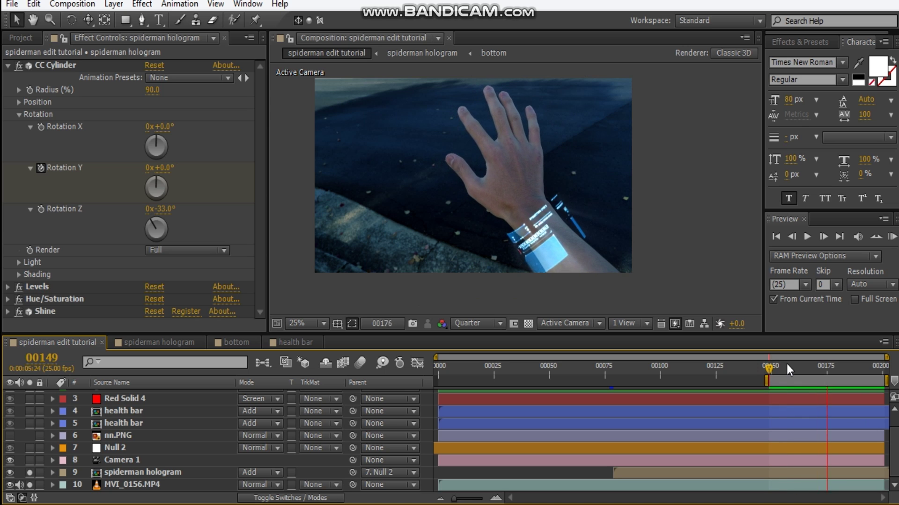
pyautogui.click(788, 369)
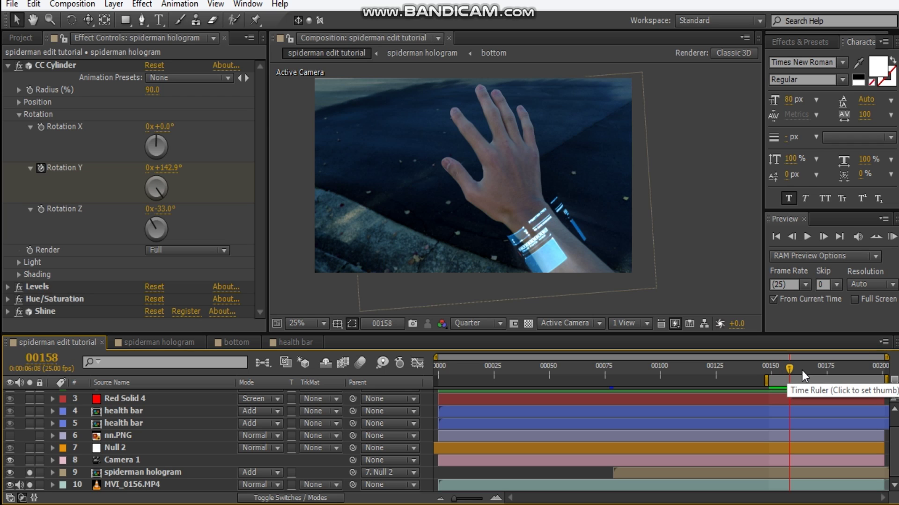
# Create an adjustment layer above all layers, duplicate it, and rename the lower copy CC.
pyautogui.hotkey('ctrl', 'alt', 'y')
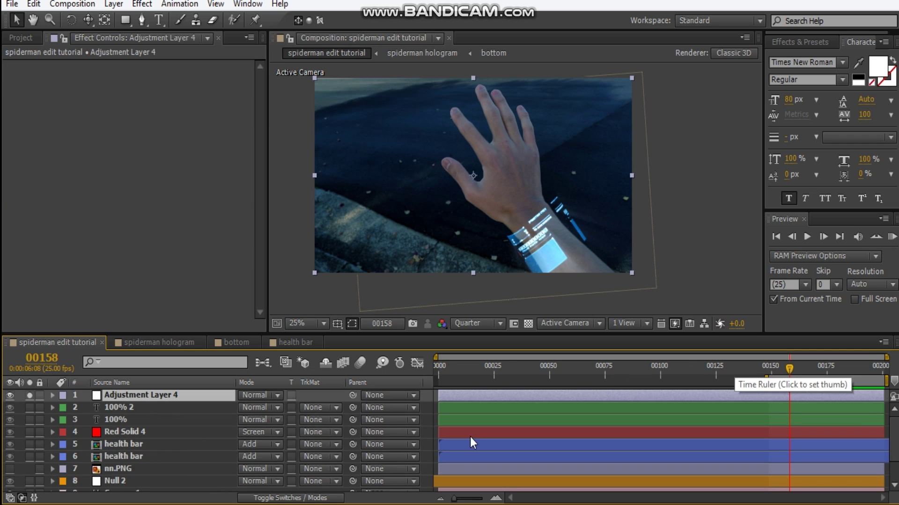
pyautogui.hotkey('ctrl', 'd')
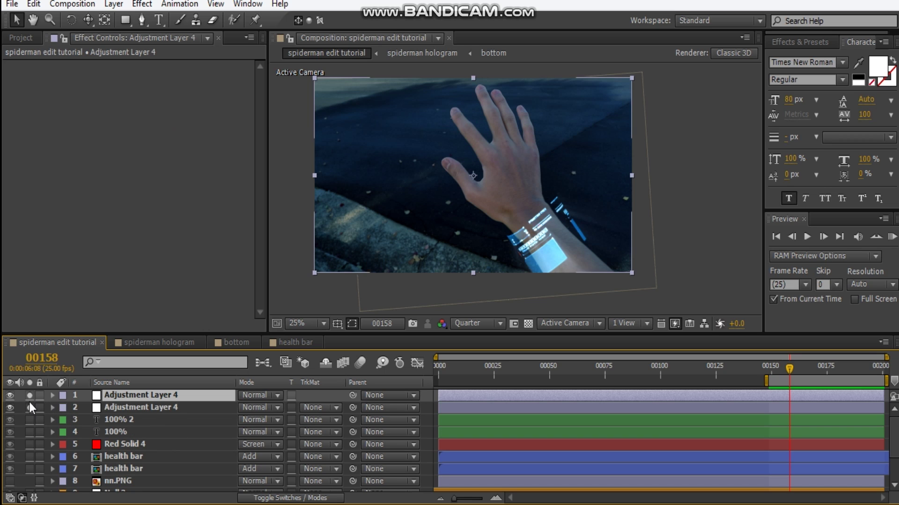
pyautogui.click(167, 410)
pyautogui.press('Return')
pyautogui.write('CC')
# Rename the upper adjustment layer Vignette and place it below the CC layer.
pyautogui.click(167, 396)
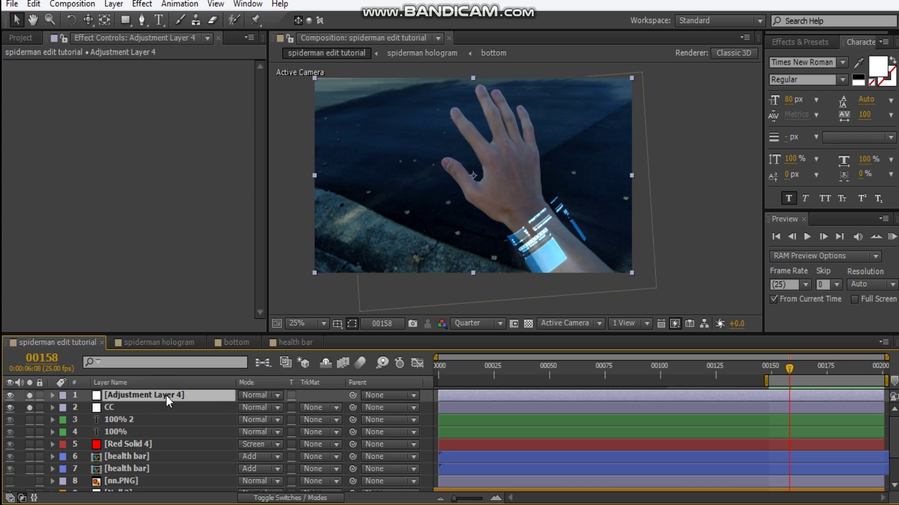
pyautogui.press('Return')
pyautogui.write('Vignette')
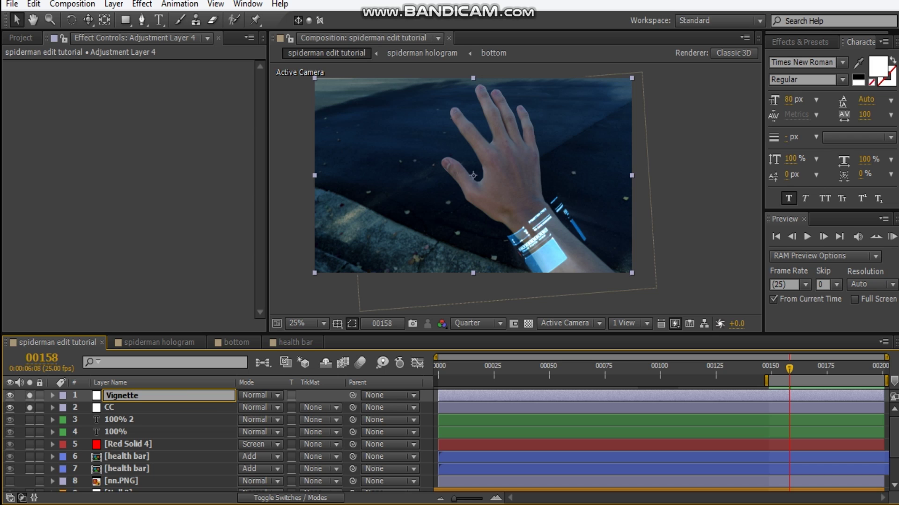
pyautogui.click(112, 408)
pyautogui.moveTo(129, 398)
pyautogui.mouseDown()
pyautogui.moveTo(128, 412)
pyautogui.moveTo(139, 410)
pyautogui.mouseUp()
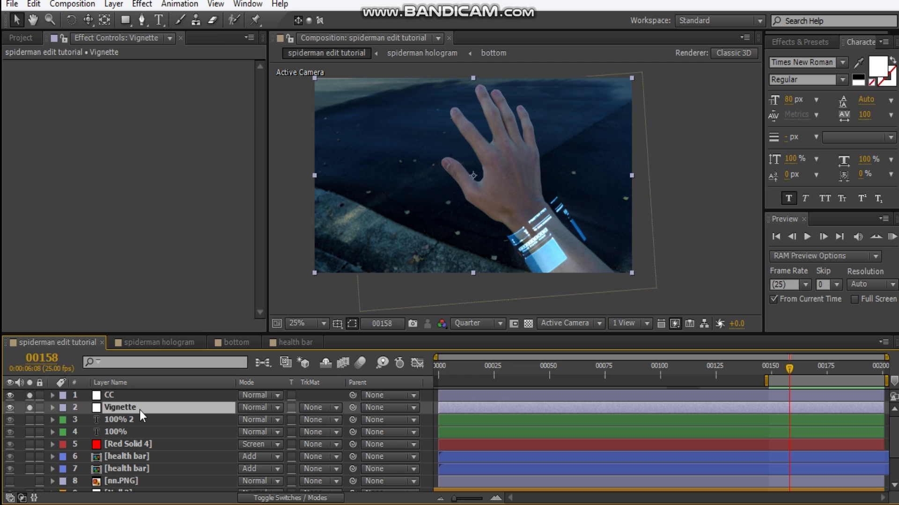
# Apply a Curves effect to the Vignette layer and pull the RGB curve down to darken the image.
pyautogui.rightClick(100, 238)
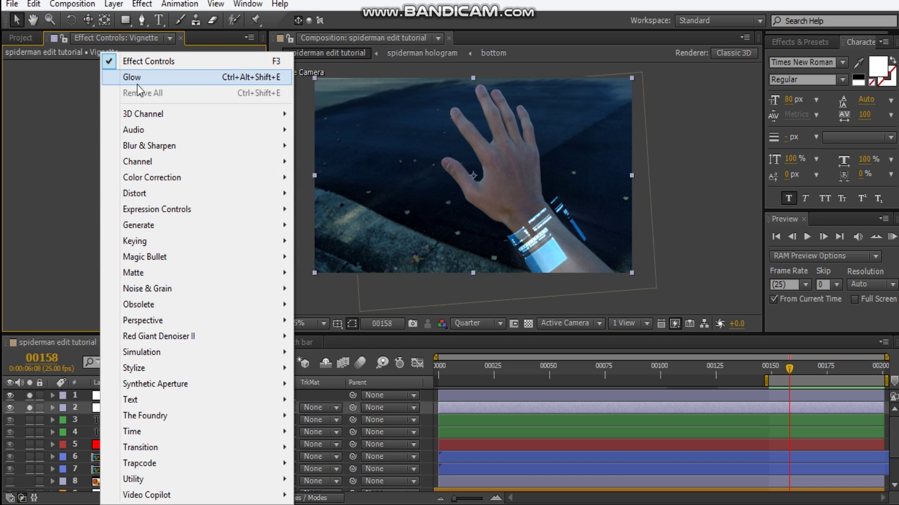
pyautogui.moveTo(149, 177)
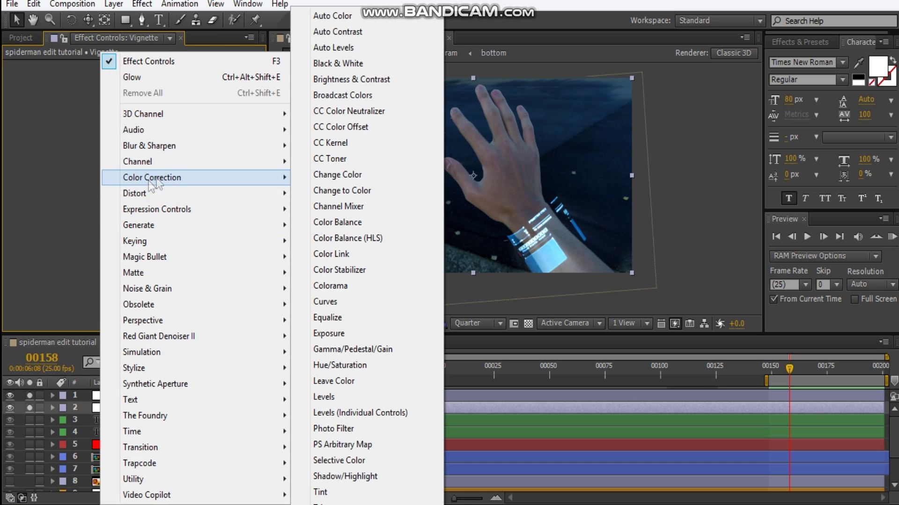
pyautogui.click(351, 296)
pyautogui.moveTo(97, 185); pyautogui.dragTo(99, 195)
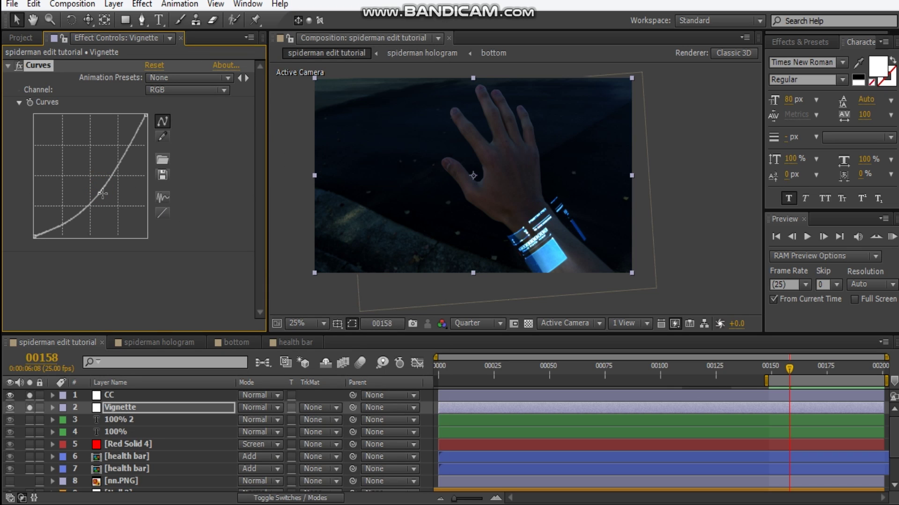
# Add a full-frame elliptical mask to the Vignette layer, set it to Subtract, and feather it by 419 pixels.
pyautogui.click(124, 20)
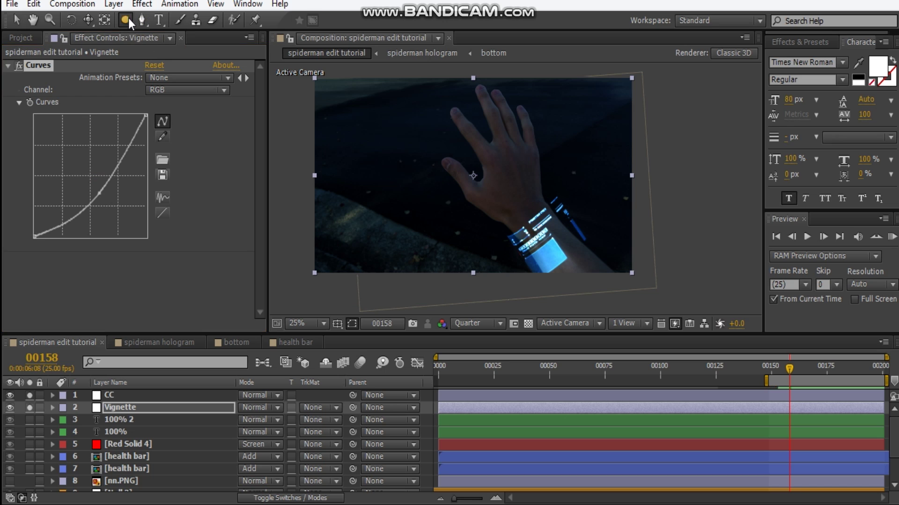
pyautogui.doubleClick(122, 18)
pyautogui.press('v')
pyautogui.click(274, 431)
pyautogui.click(306, 357)
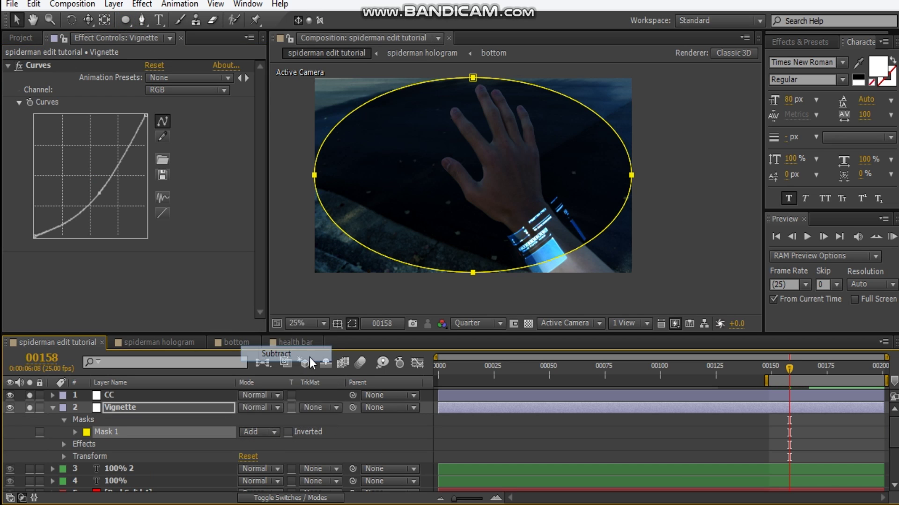
pyautogui.press('f')
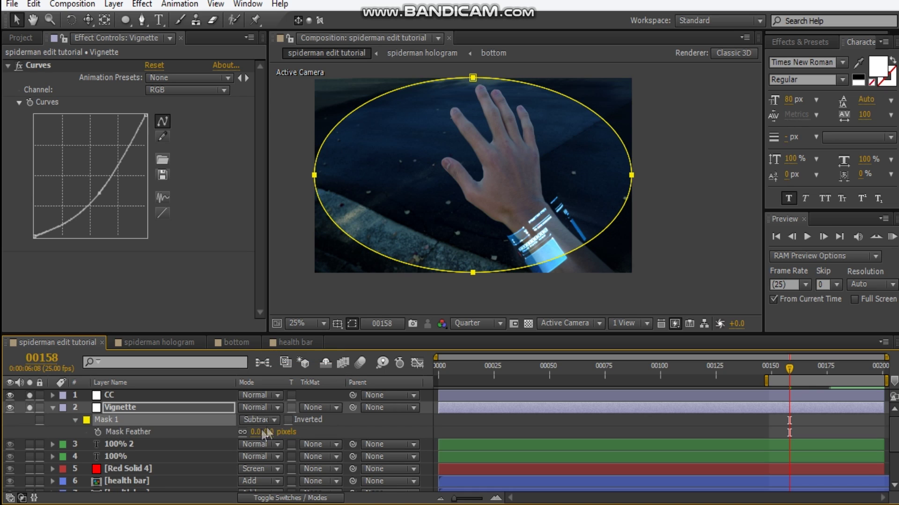
pyautogui.moveTo(260, 437); pyautogui.dragTo(464, 424)
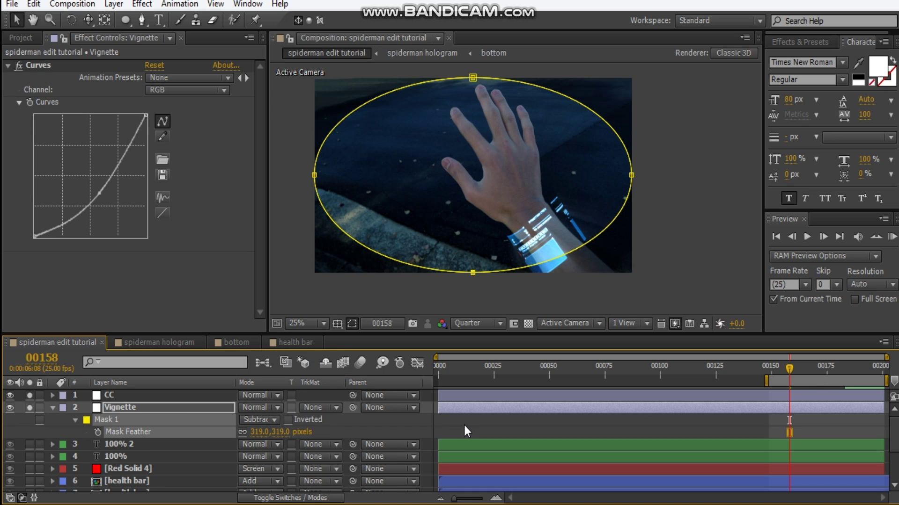
pyautogui.moveTo(276, 437); pyautogui.dragTo(341, 437)
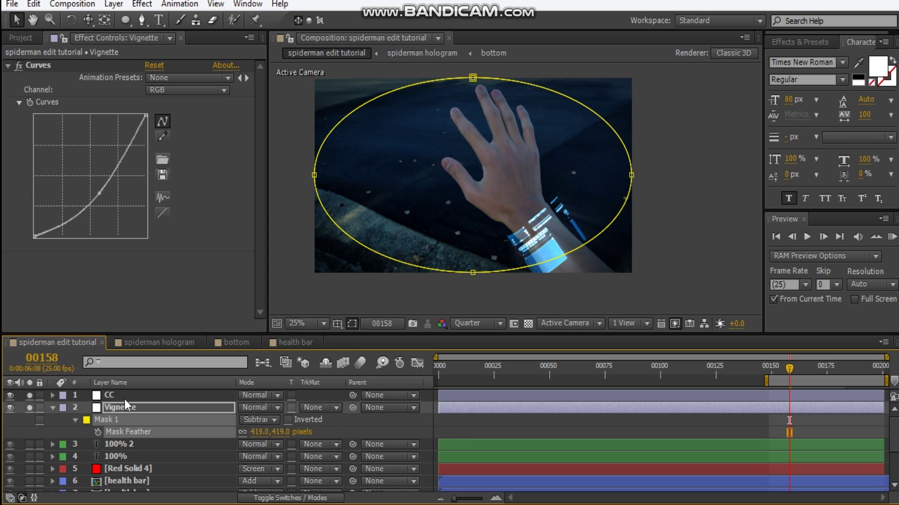
# Apply Curves to the CC layer and shape the RGB curve with darker shadows and slightly lifted highlights.
pyautogui.click(112, 395)
pyautogui.rightClick(87, 205)
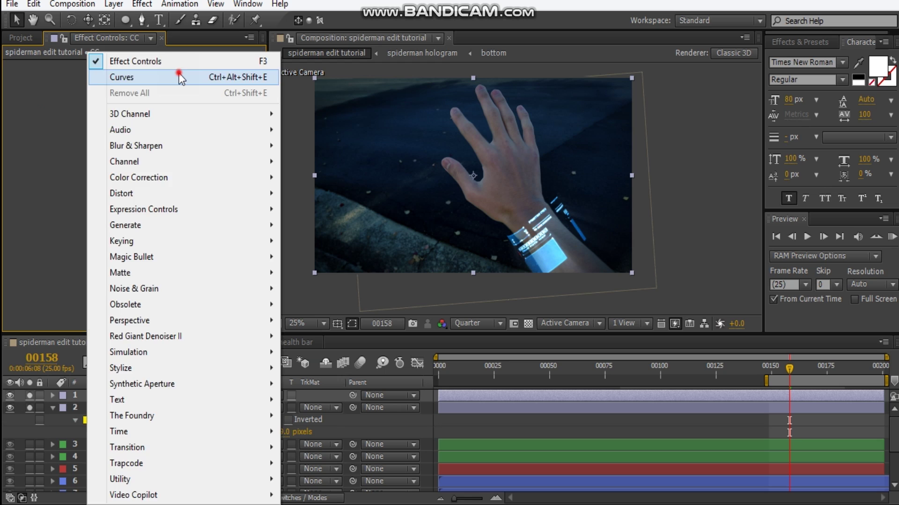
pyautogui.click(180, 78)
pyautogui.moveTo(88, 182); pyautogui.dragTo(87, 192)
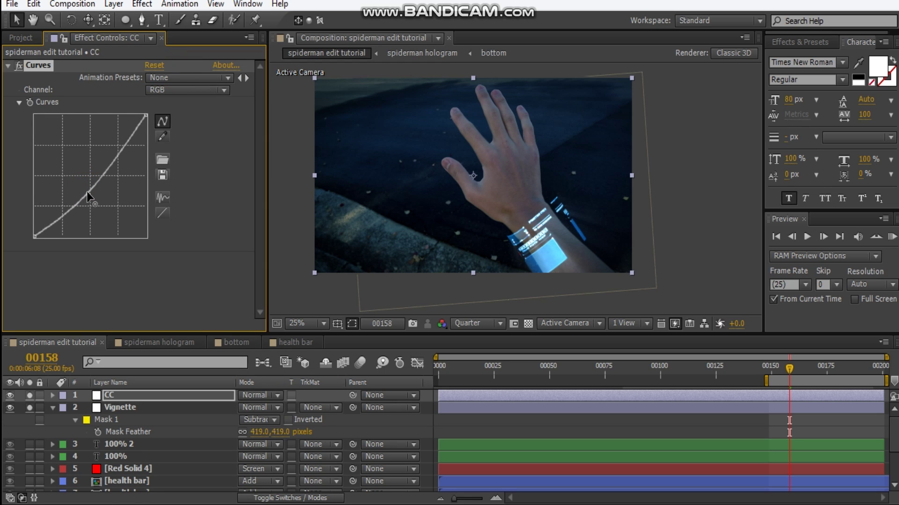
pyautogui.moveTo(120, 155); pyautogui.dragTo(122, 148)
pyautogui.click(197, 90)
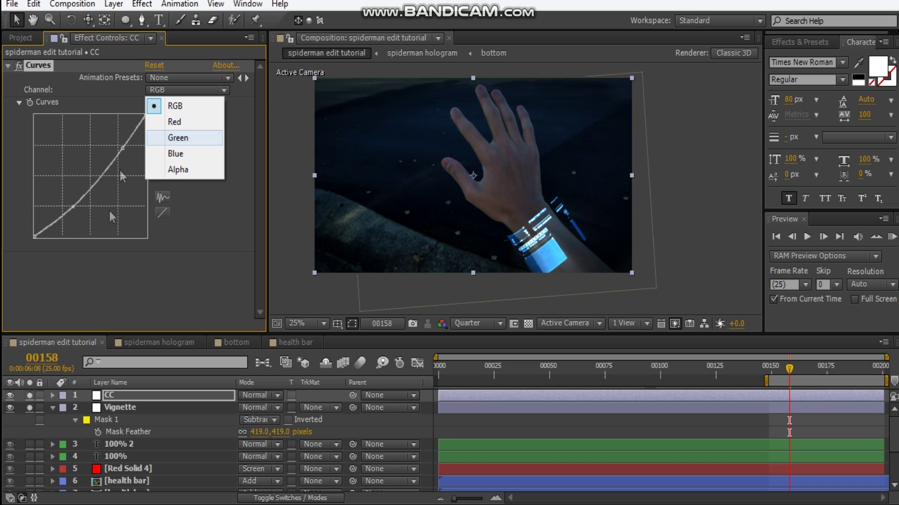
pyautogui.click(107, 270)
# Add a Glow effect to the CC layer with Glow Radius 85 and Glow Intensity 0.4.
pyautogui.rightClick(100, 283)
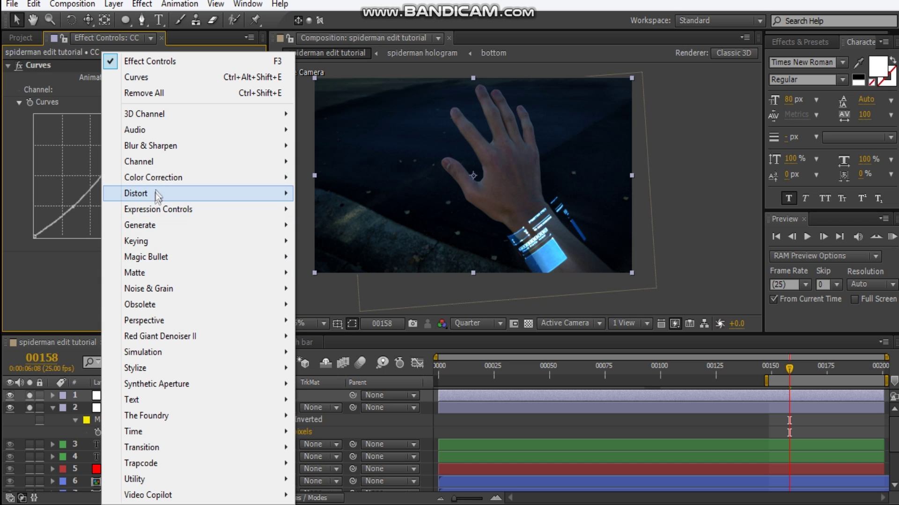
pyautogui.moveTo(253, 368)
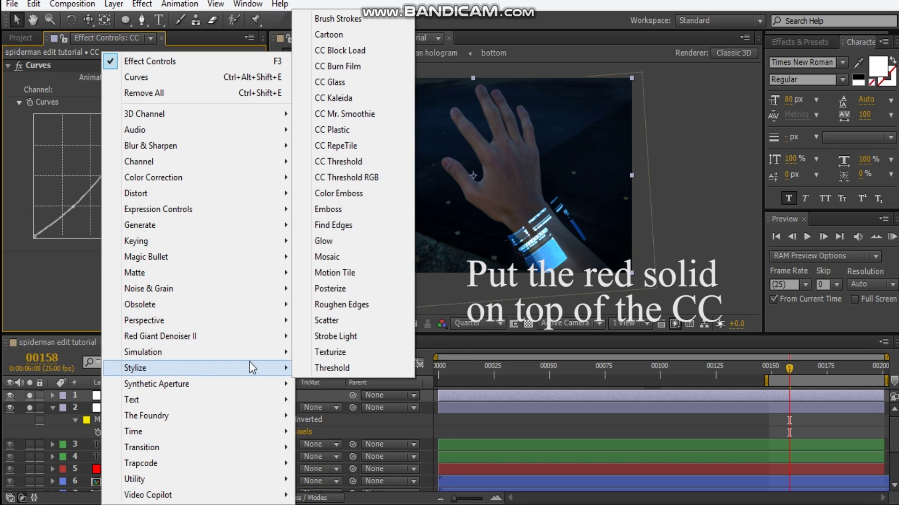
pyautogui.click(323, 241)
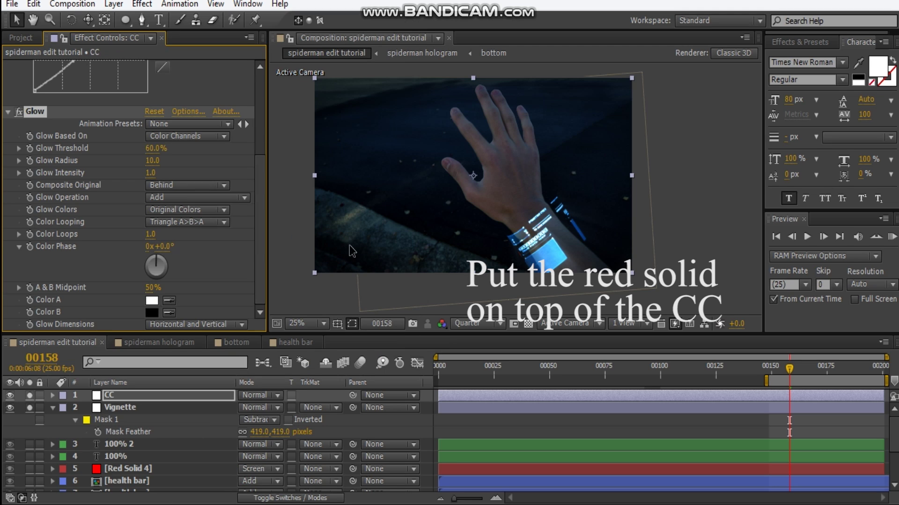
pyautogui.moveTo(156, 162); pyautogui.dragTo(192, 162)
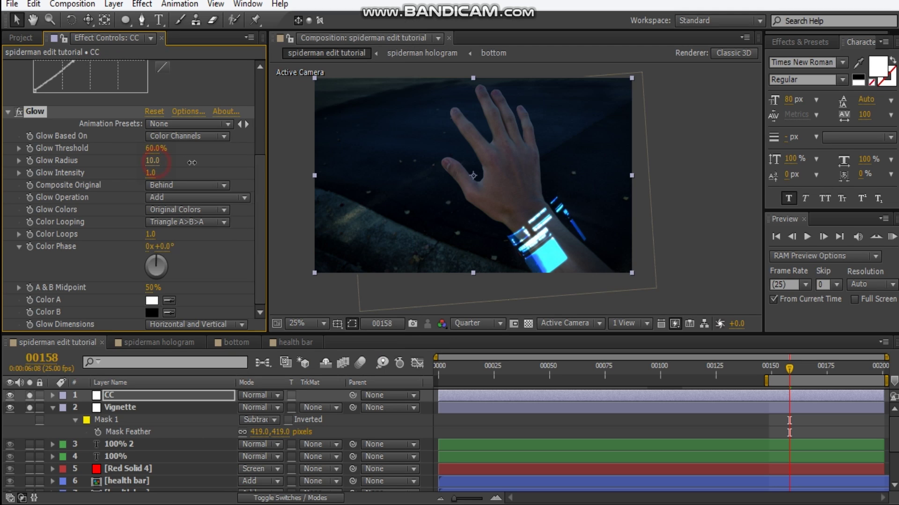
pyautogui.click(150, 173)
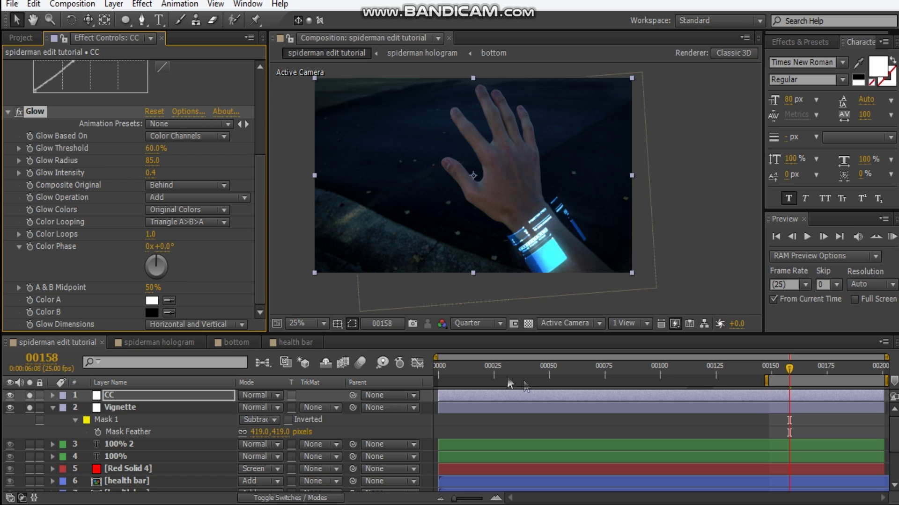
# Turn off solo on the CC, Vignette, spiderman hologram and MVI_0156.MP4 layers to show the whole composite.
pyautogui.click(30, 395)
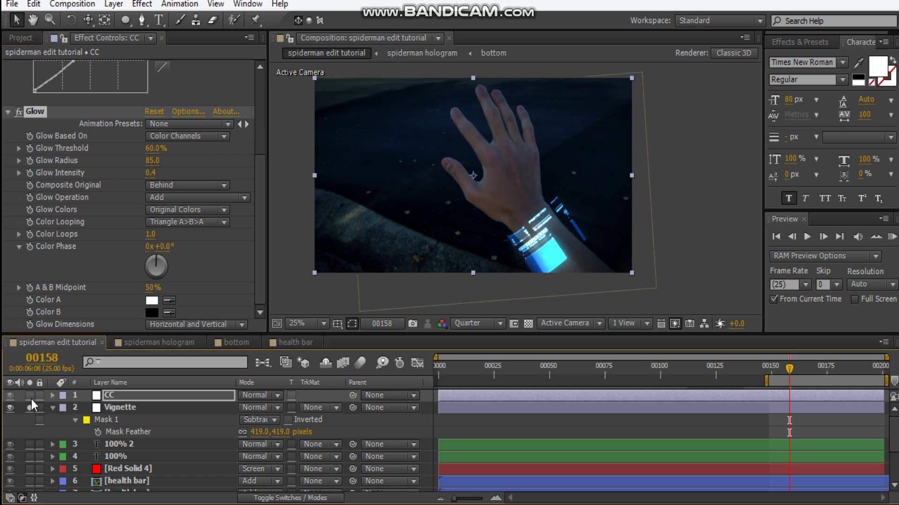
pyautogui.click(31, 408)
pyautogui.scroll(-4, 101, 459)
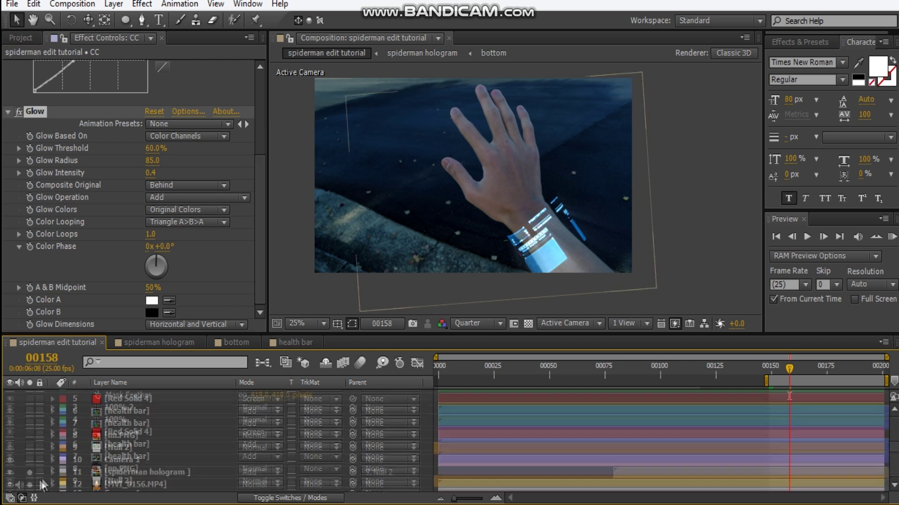
pyautogui.click(30, 485)
pyautogui.click(30, 485)
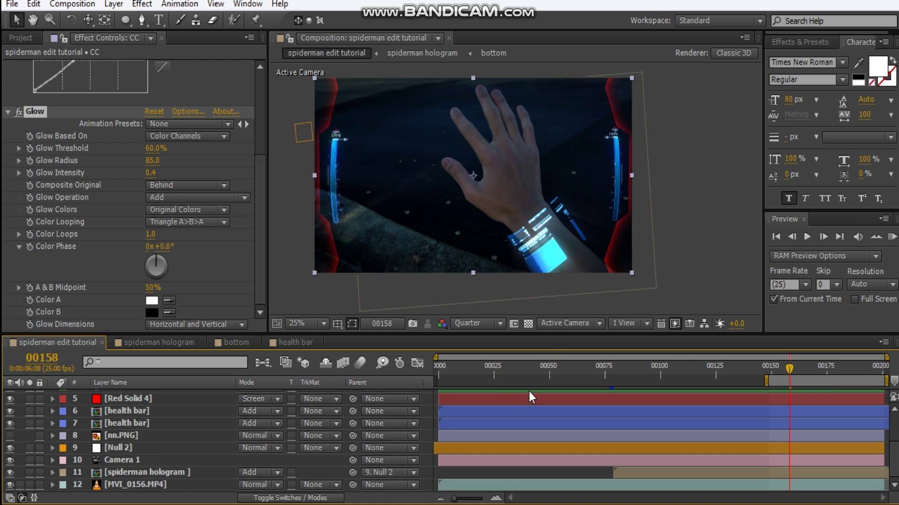
pyautogui.scroll(3, 534, 247)
pyautogui.scroll(-3, 534, 247)
pyautogui.moveTo(475, 220); pyautogui.dragTo(495, 240)
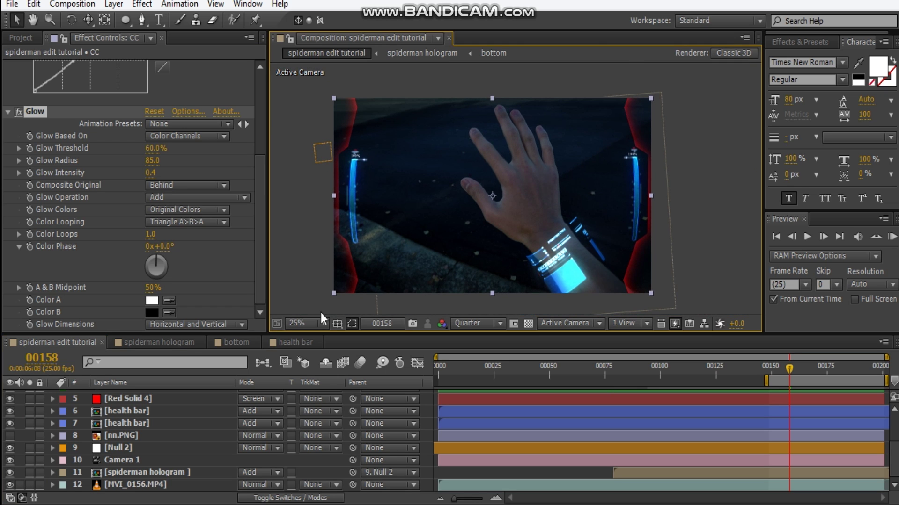
pyautogui.scroll(3, 184, 415)
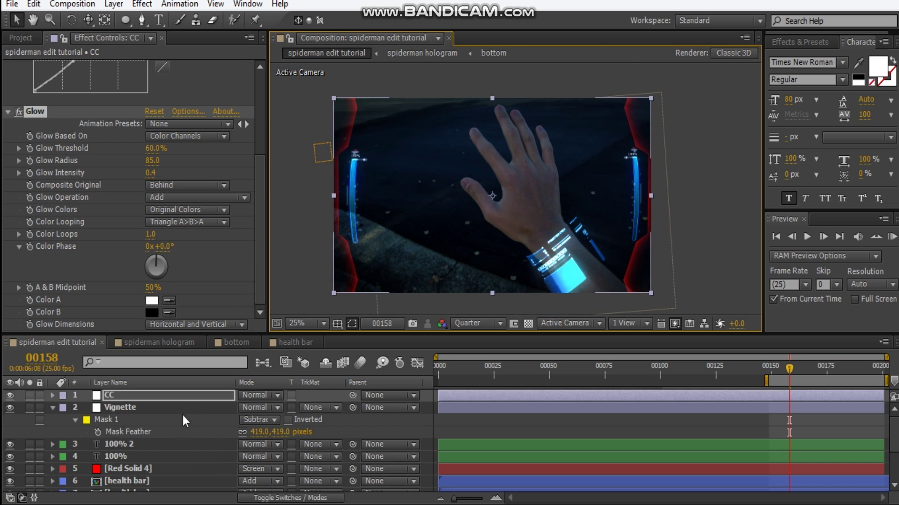
# Set the CC layer's Glow Threshold to 82.4%, duplicate the Glow with Glow Radius 312, and duplicate that copy.
pyautogui.click(52, 407)
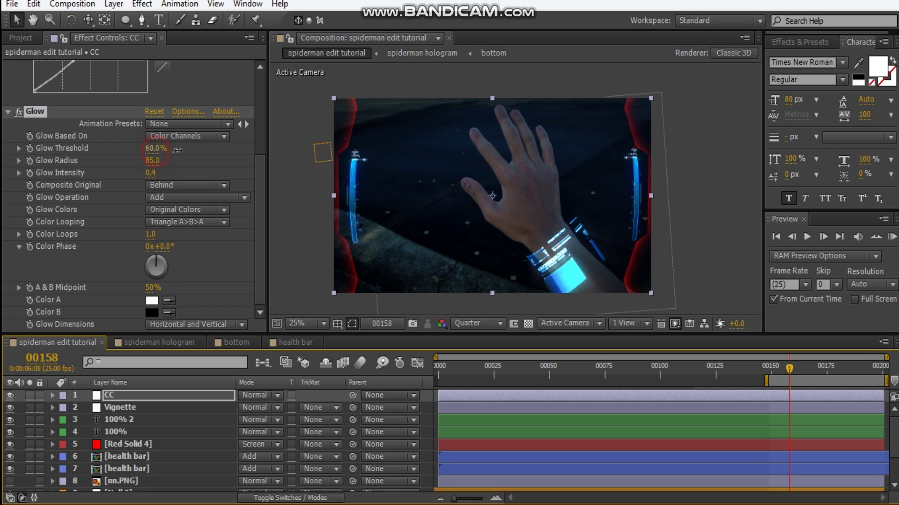
pyautogui.click(211, 149)
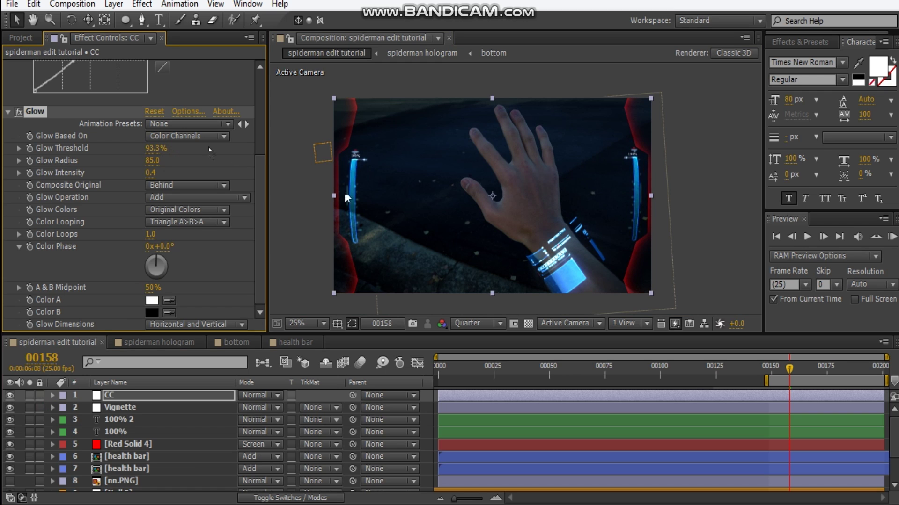
pyautogui.moveTo(135, 151); pyautogui.dragTo(126, 151)
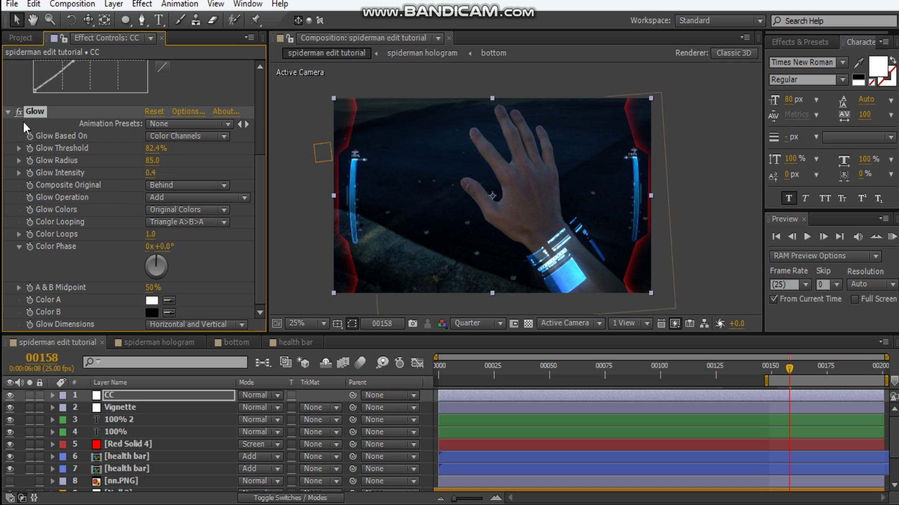
pyautogui.hotkey('ctrl', 'd')
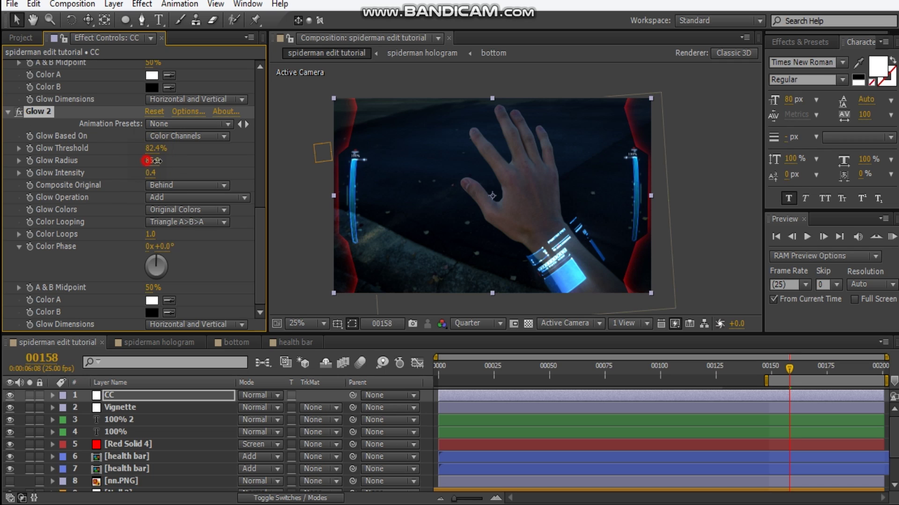
pyautogui.moveTo(204, 161); pyautogui.dragTo(213, 161)
pyautogui.hotkey('ctrl', 'd')
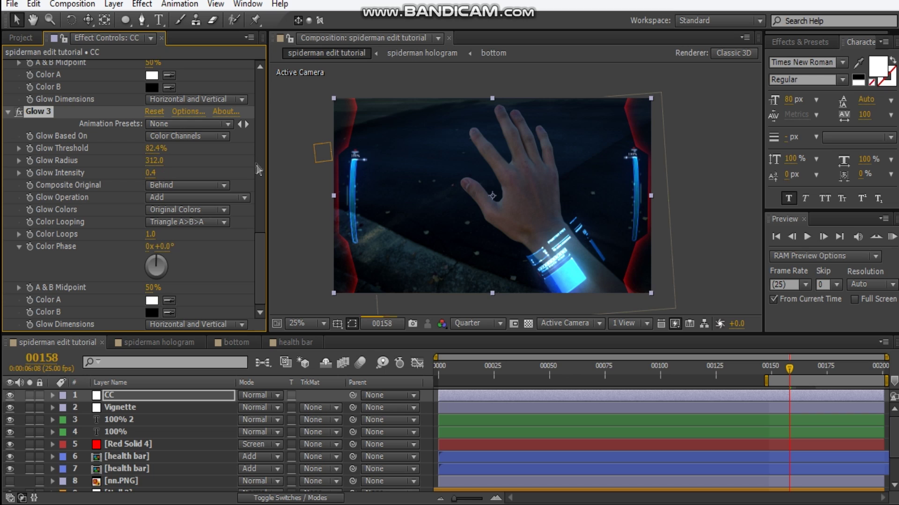
# Examine the glow on the health bars at frame 72, and set the preview resolution to Third.
pyautogui.click(599, 373)
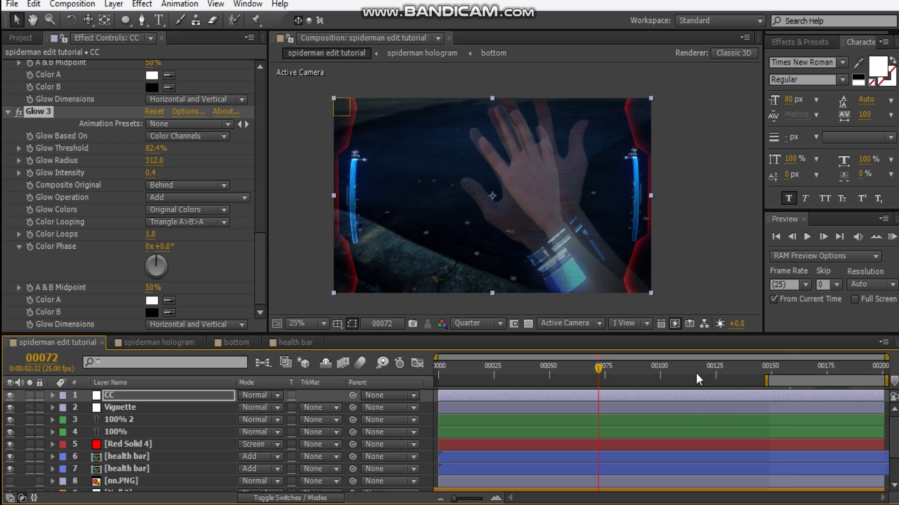
pyautogui.moveTo(352, 208); pyautogui.dragTo(441, 217)
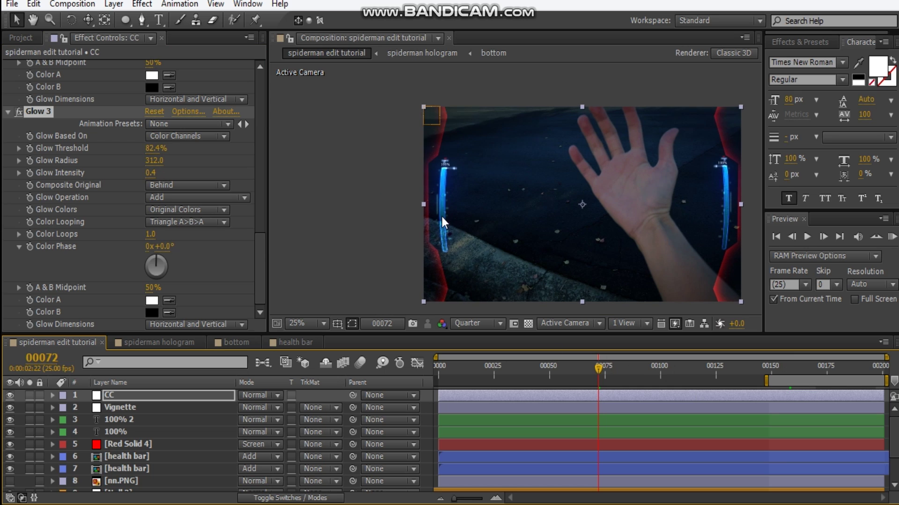
pyautogui.press('.')
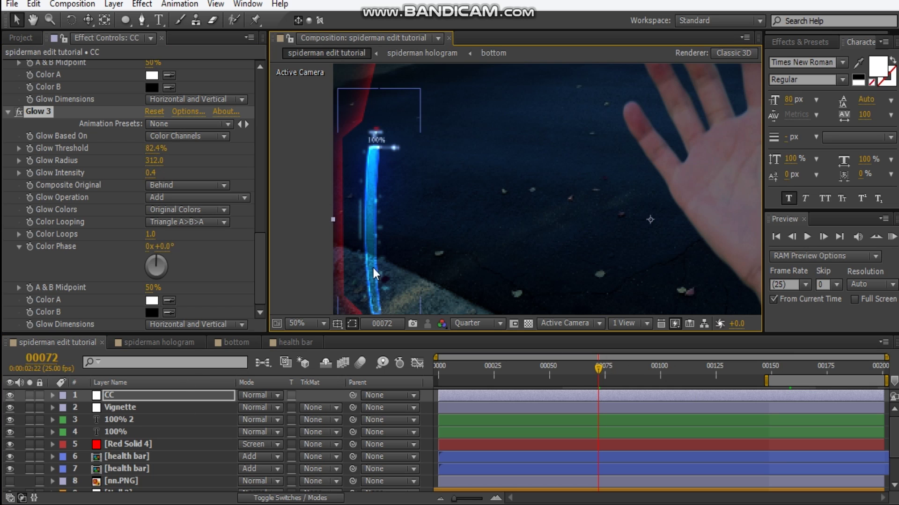
pyautogui.click(486, 329)
pyautogui.click(486, 394)
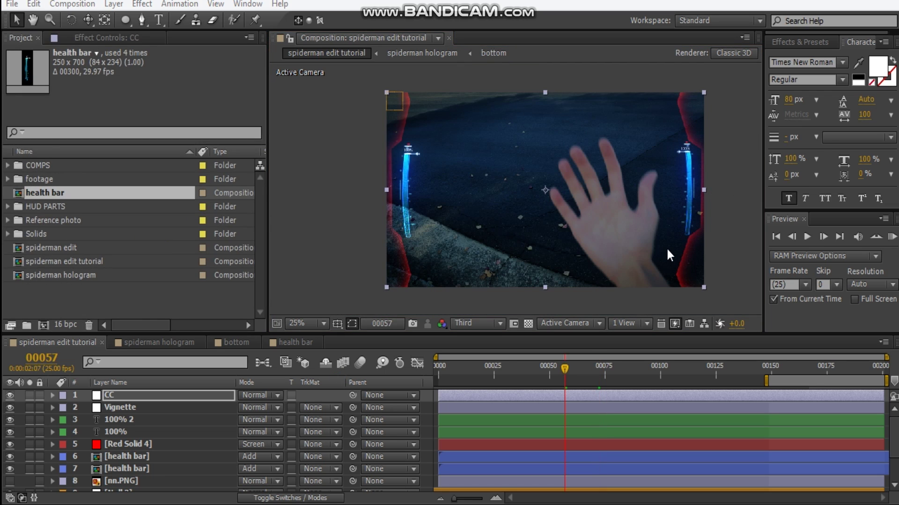
# Place HUD 38.psd from the HUD PARTS folder in the composition, directly below the Vignette layer.
pyautogui.click(8, 206)
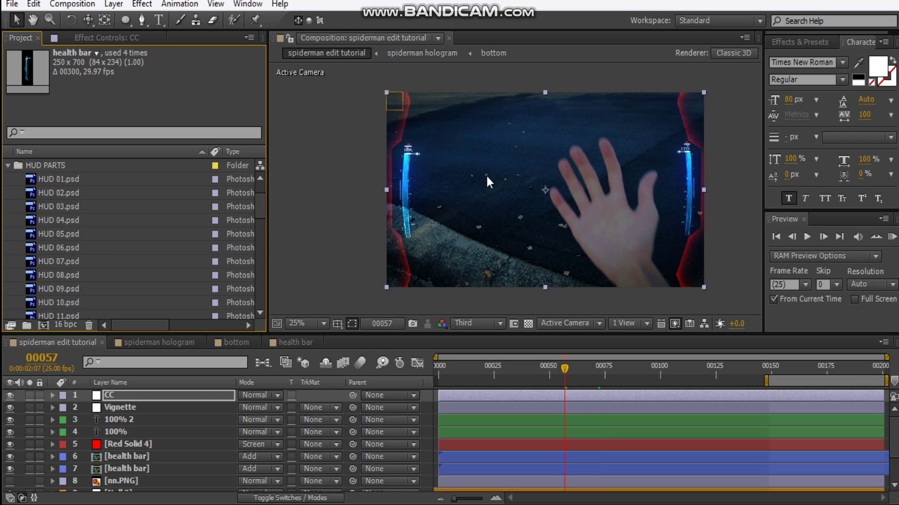
pyautogui.scroll(-12, 128, 260)
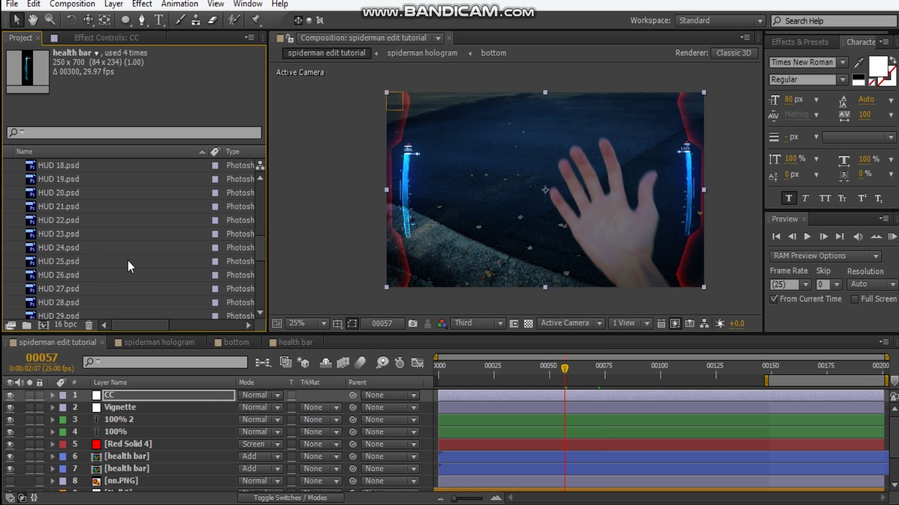
pyautogui.moveTo(58, 193); pyautogui.dragTo(164, 412)
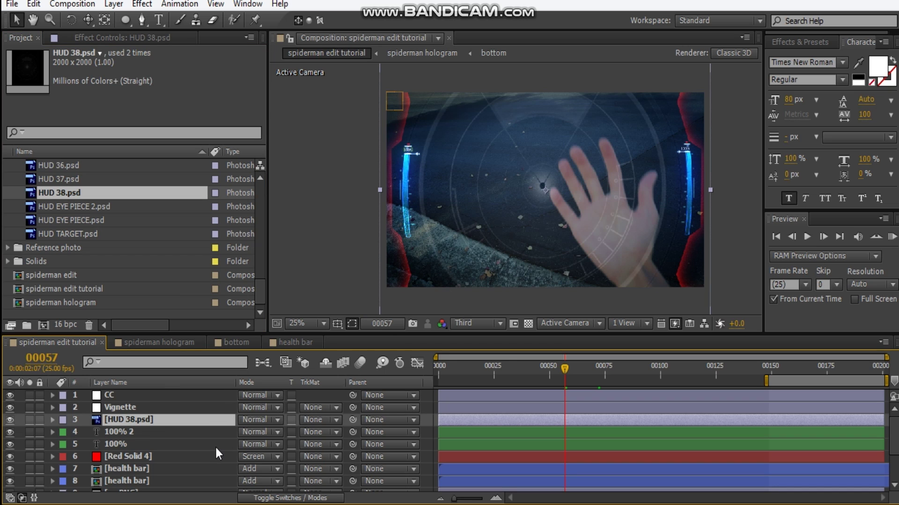
# Set the HUD 38.psd layer's Opacity to 30% and shift the graphic slightly to the right.
pyautogui.press('t')
pyautogui.click(249, 433)
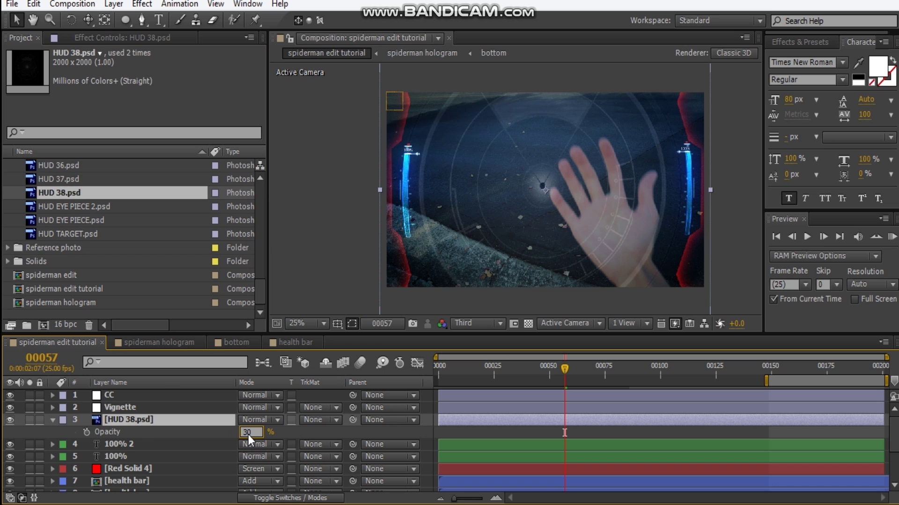
pyautogui.press('Return')
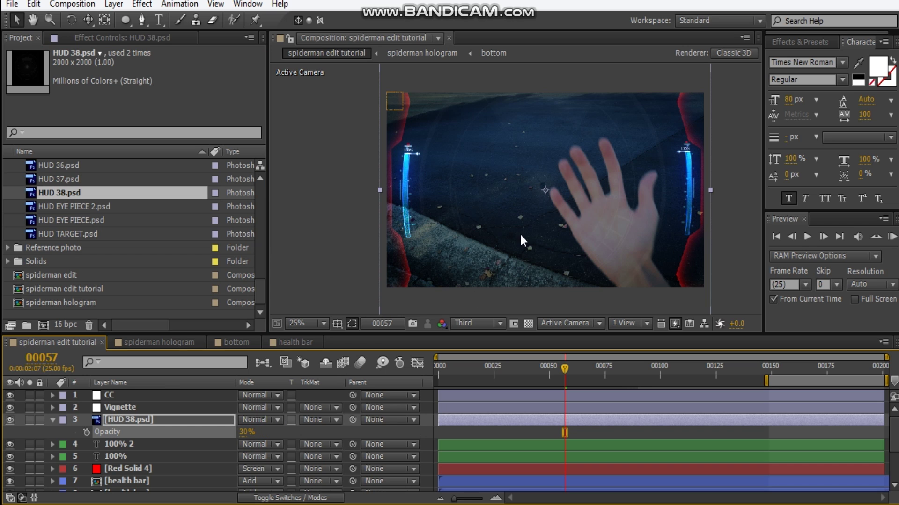
pyautogui.moveTo(523, 231); pyautogui.dragTo(530, 232)
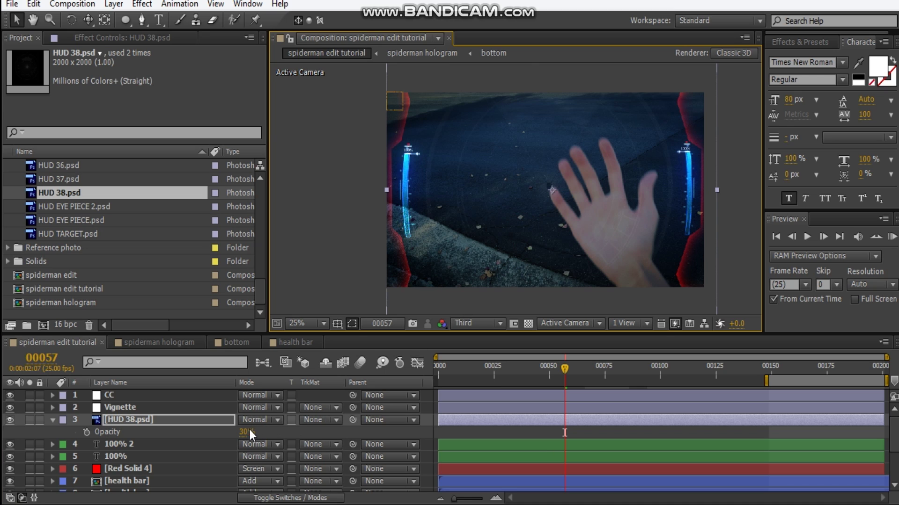
# Animate the HUD 38.psd layer's Rotation from 0° at frame 0 to 270° at frame 200.
pyautogui.press('r')
pyautogui.click(87, 432)
pyautogui.moveTo(565, 433); pyautogui.dragTo(435, 431)
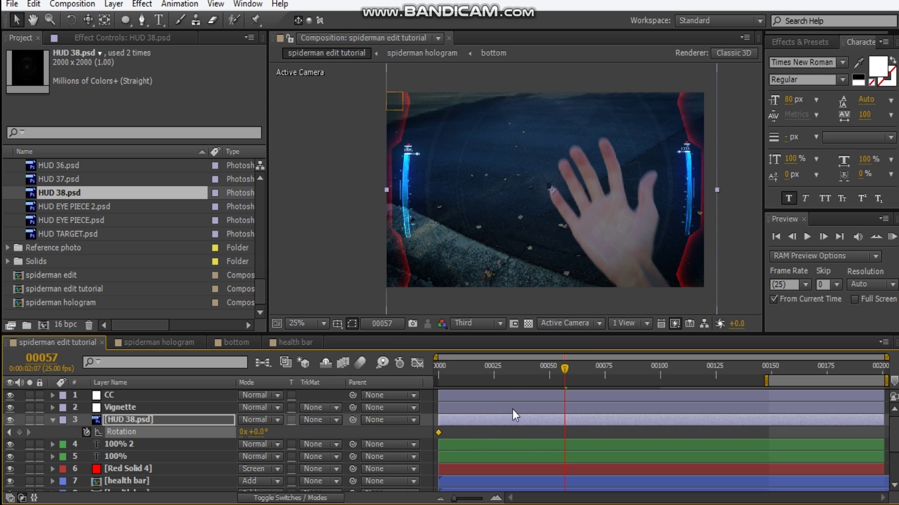
pyautogui.moveTo(565, 368); pyautogui.dragTo(883, 369)
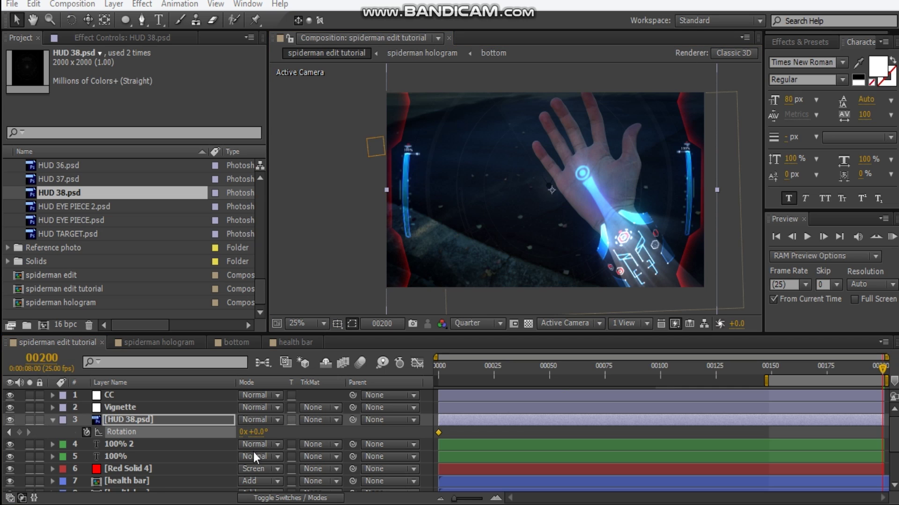
pyautogui.click(255, 432)
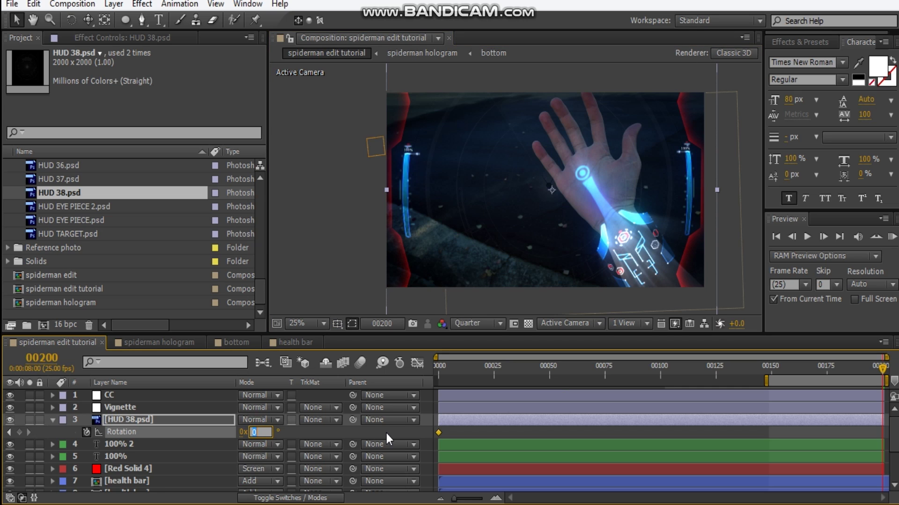
pyautogui.write('270')
pyautogui.press('Return')
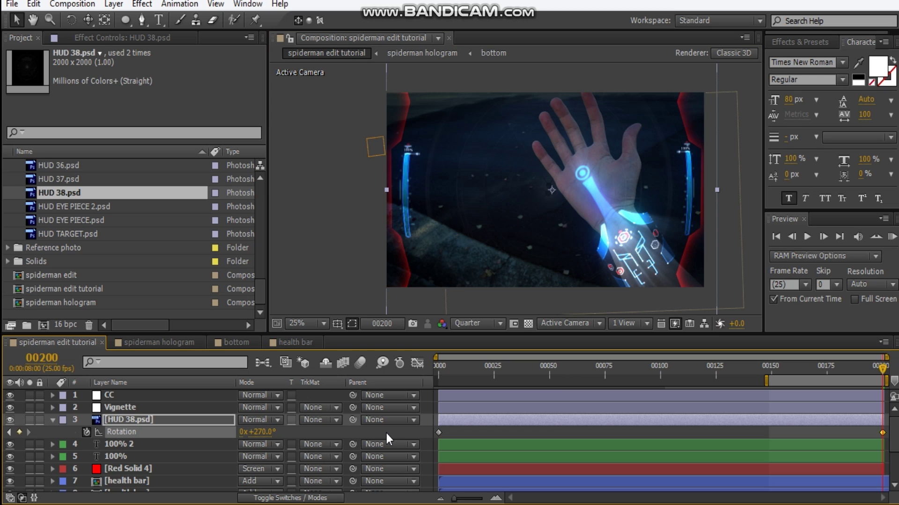